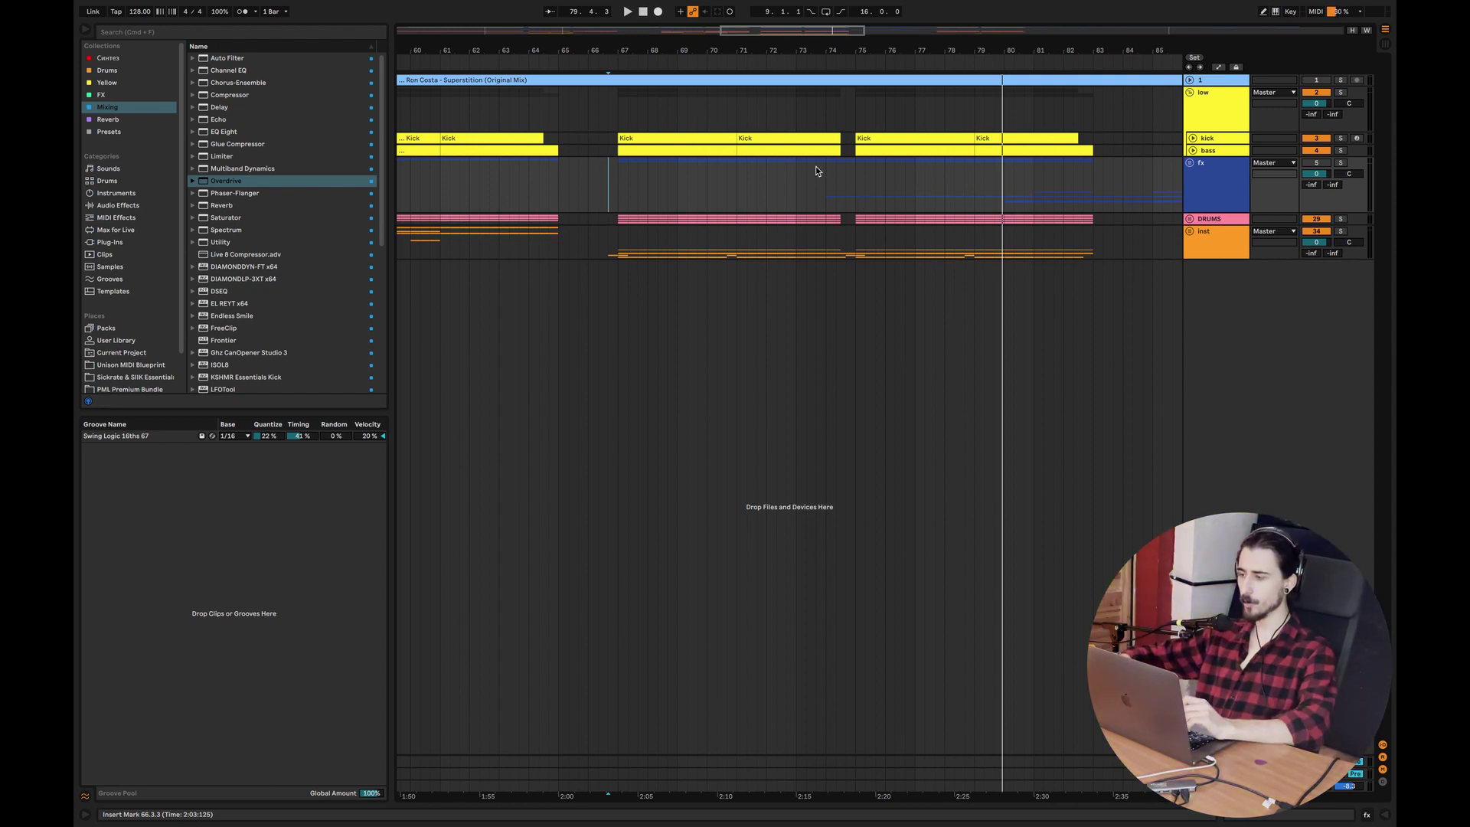
Unfold the inst group and minimize the heights of its expanded tracks, framing the section from bar 66 to 82
{"action": "left_click", "coordinate": [1190, 231]}
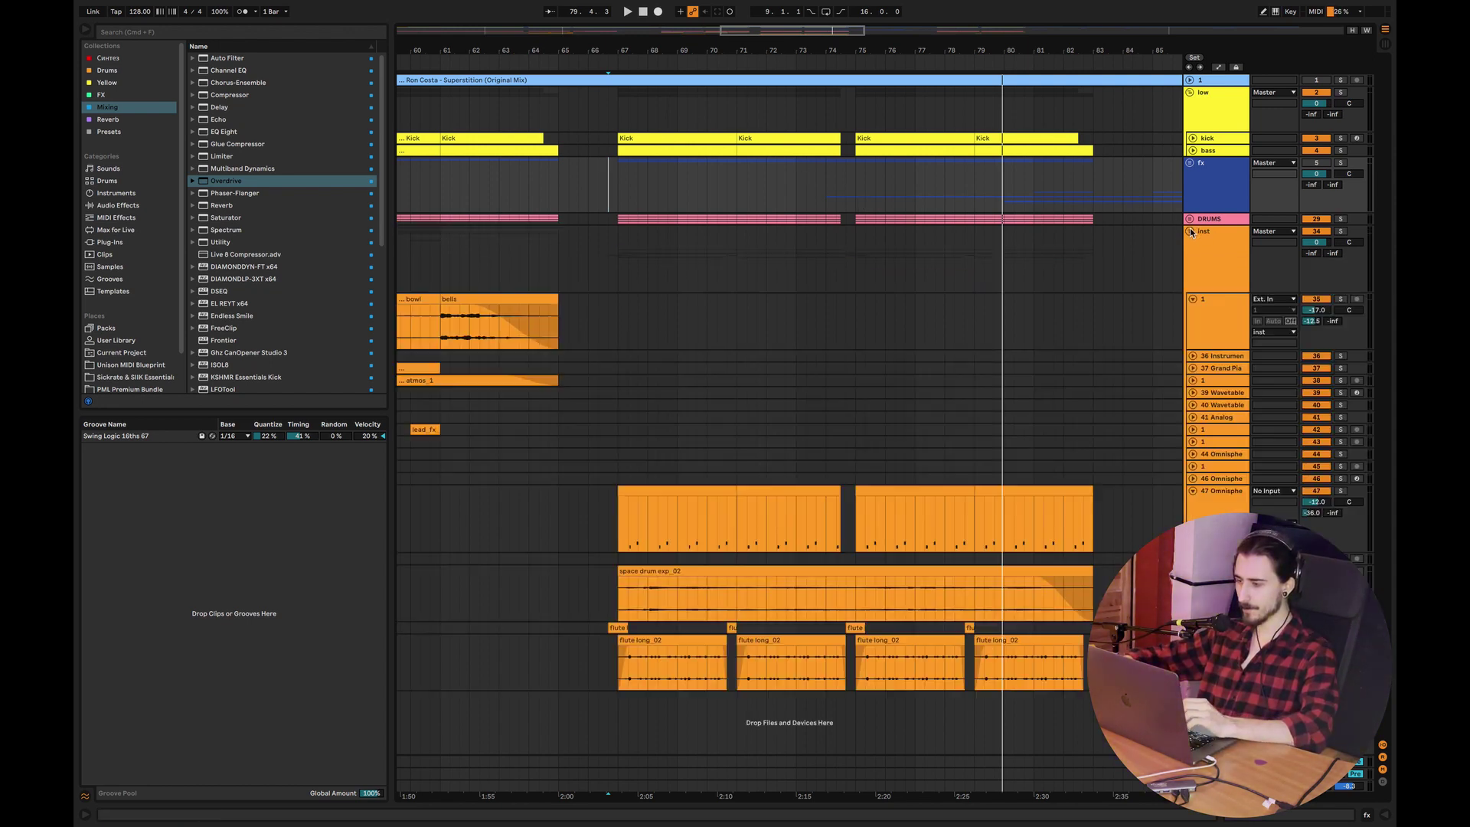
{"action": "key", "text": "Left"}
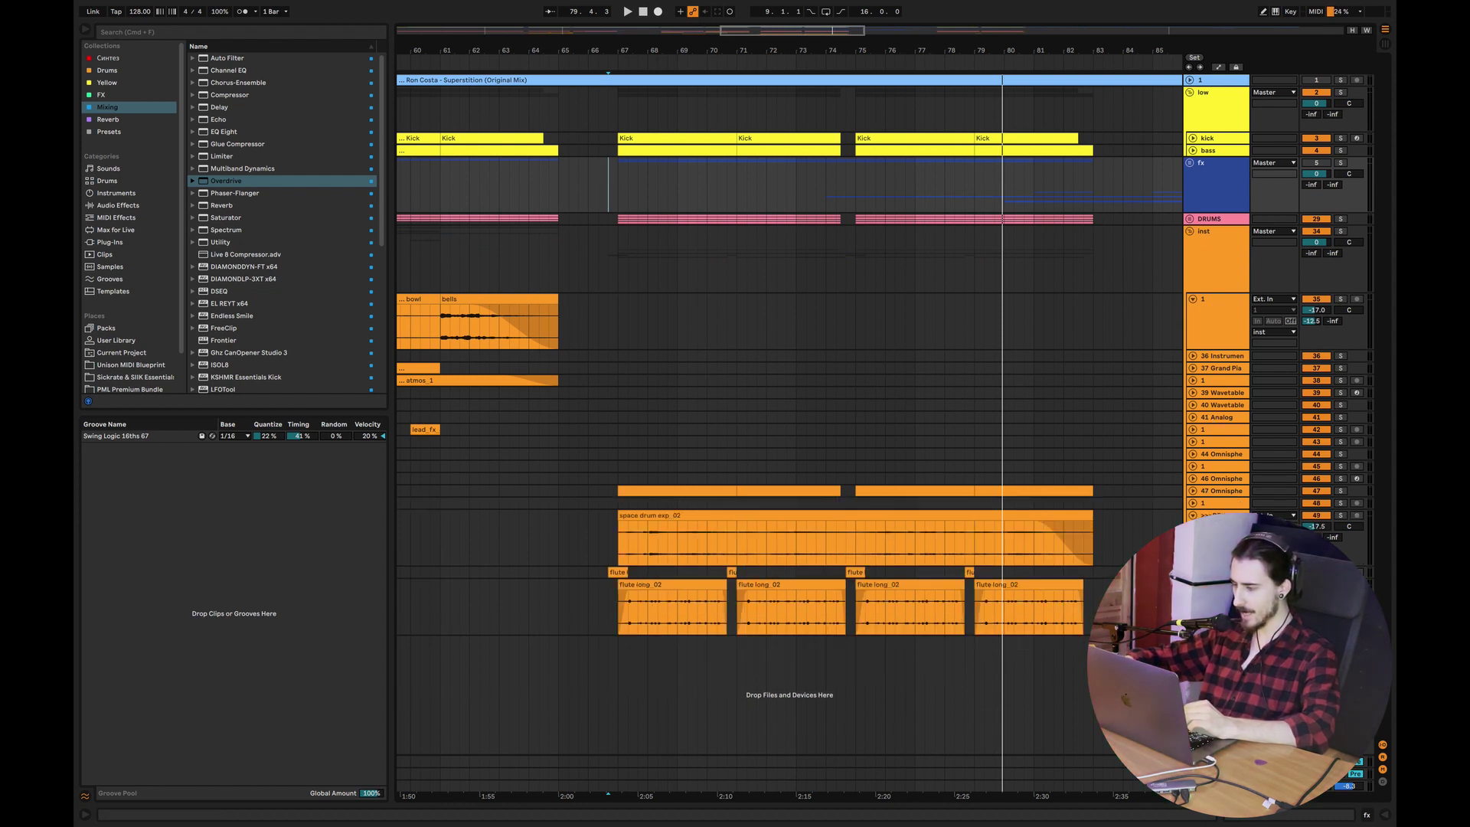
{"action": "key", "text": "Down"}
{"action": "key", "text": "Left"}
{"action": "key", "text": "Down"}
{"action": "key", "text": "Left"}
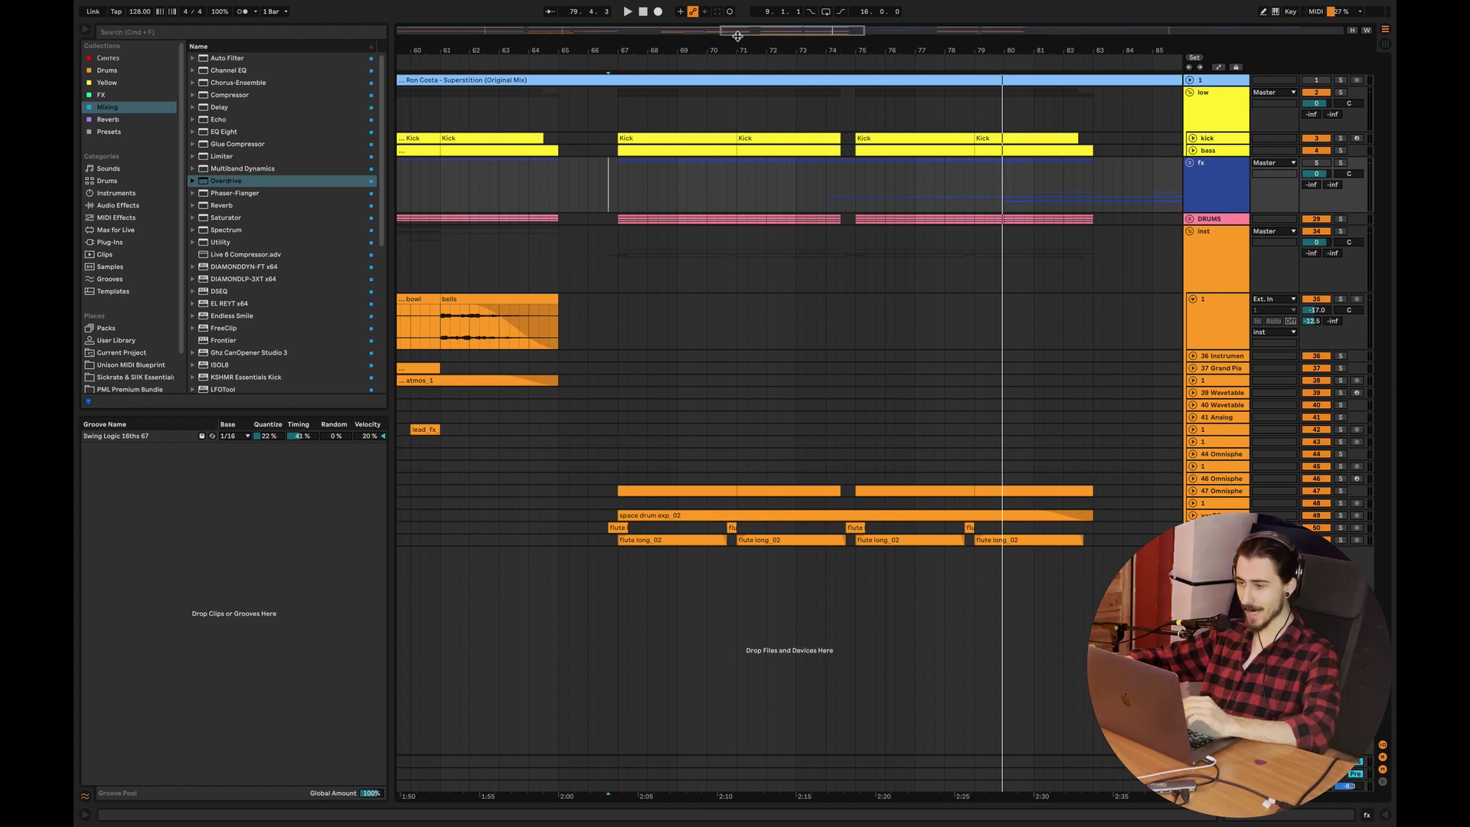
{"action": "left_click_drag", "start_coordinate": [737, 36], "coordinate": [755, 68]}
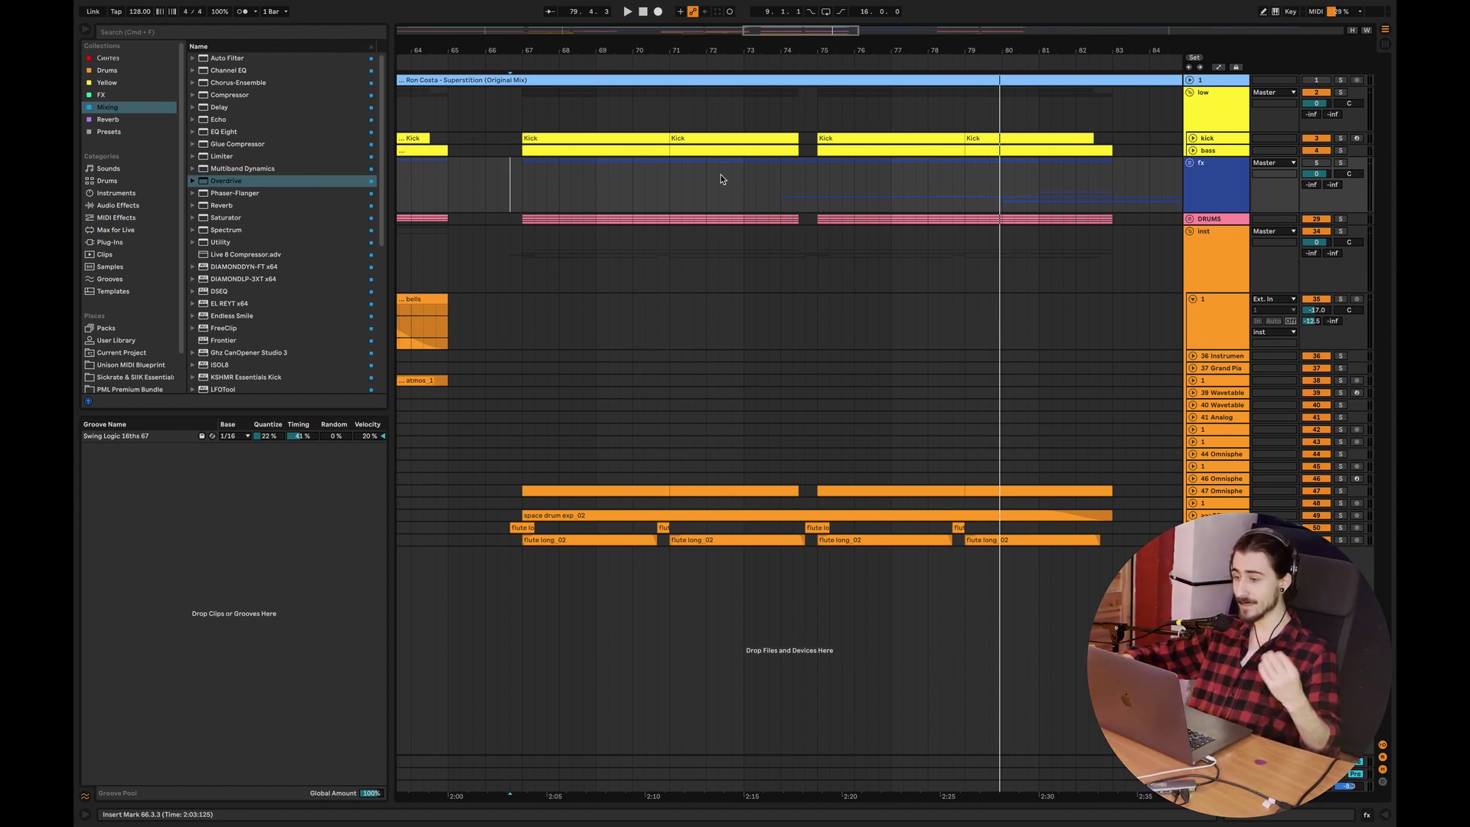
{"action": "left_click", "coordinate": [1194, 299]}
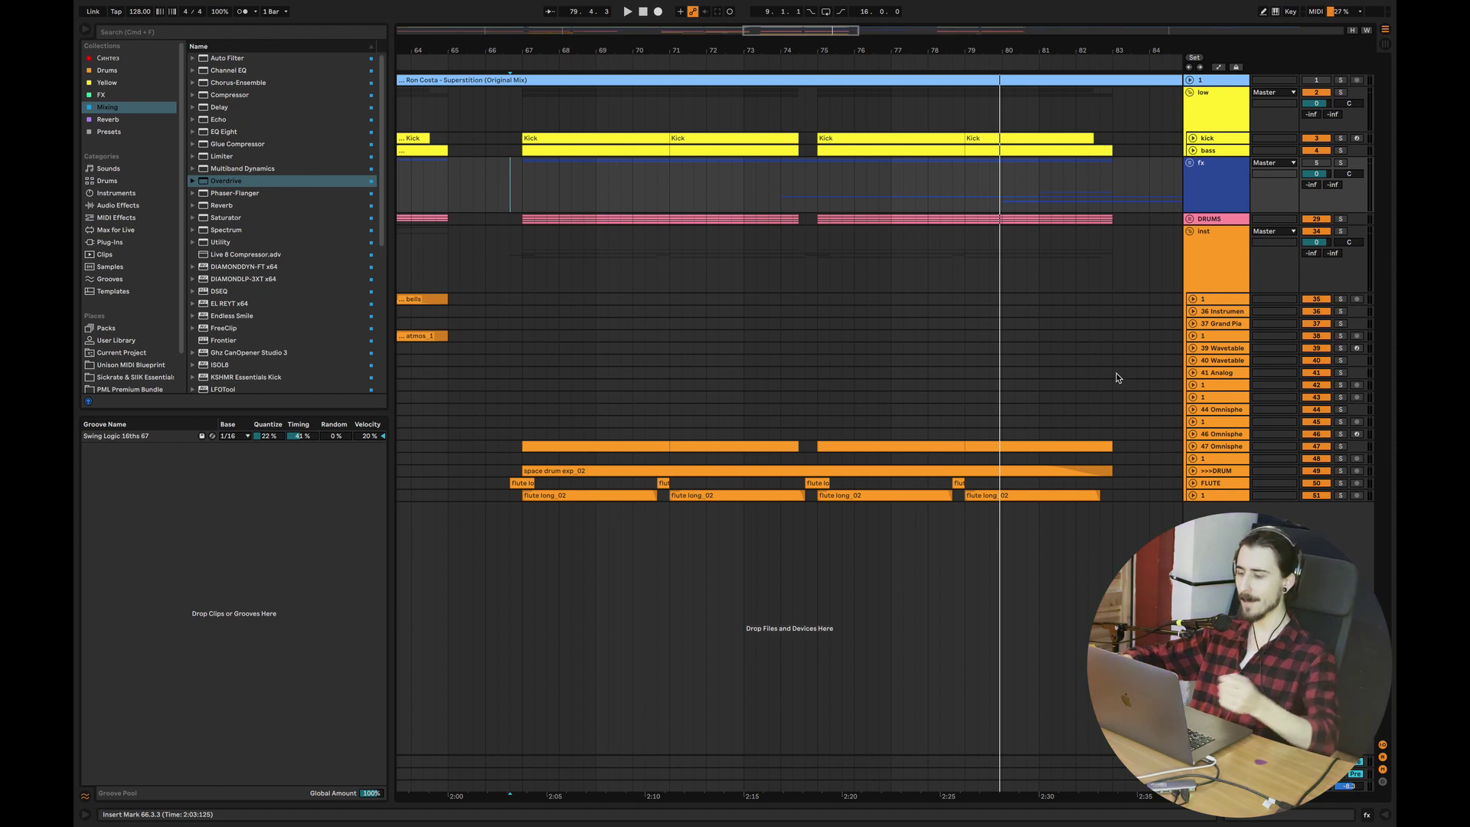
{"action": "left_click_drag", "start_coordinate": [749, 44], "coordinate": [748, 60]}
{"action": "mouse_move", "coordinate": [798, 5]}
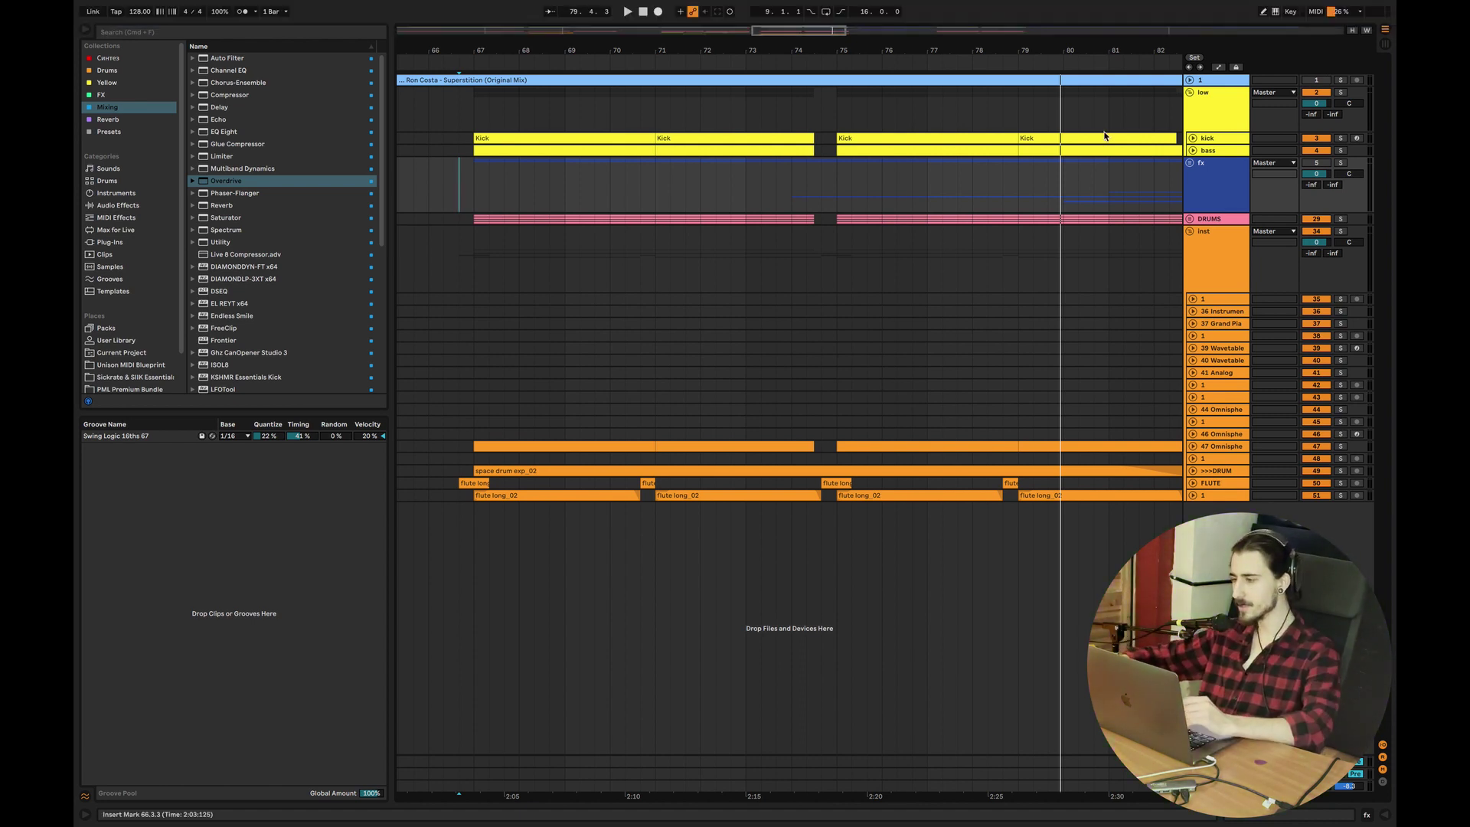
Solo the low group and play the arrangement from bar 67
{"action": "left_click", "coordinate": [1340, 92]}
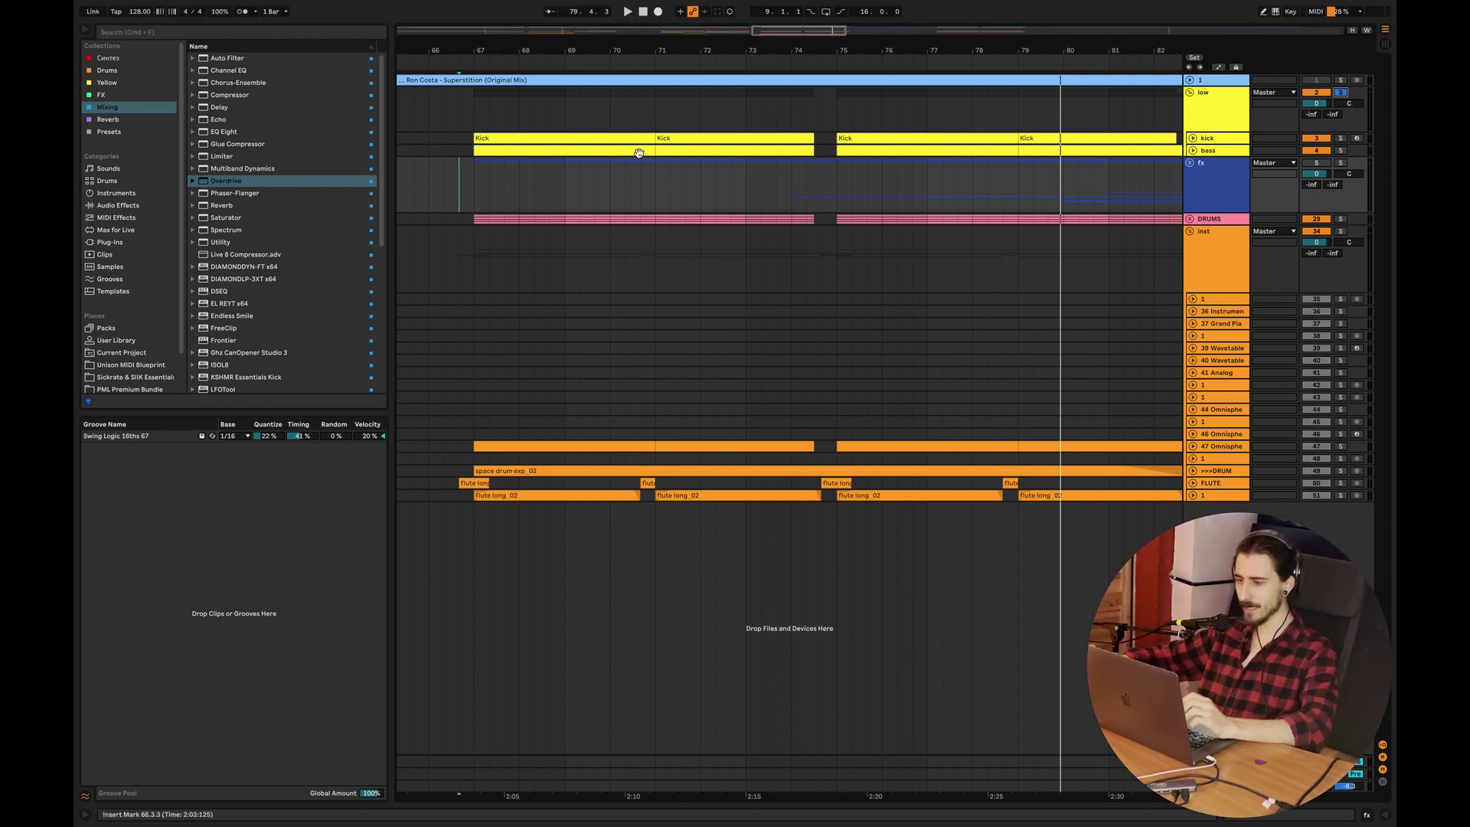
{"action": "left_click", "coordinate": [476, 166]}
{"action": "key", "text": "space"}
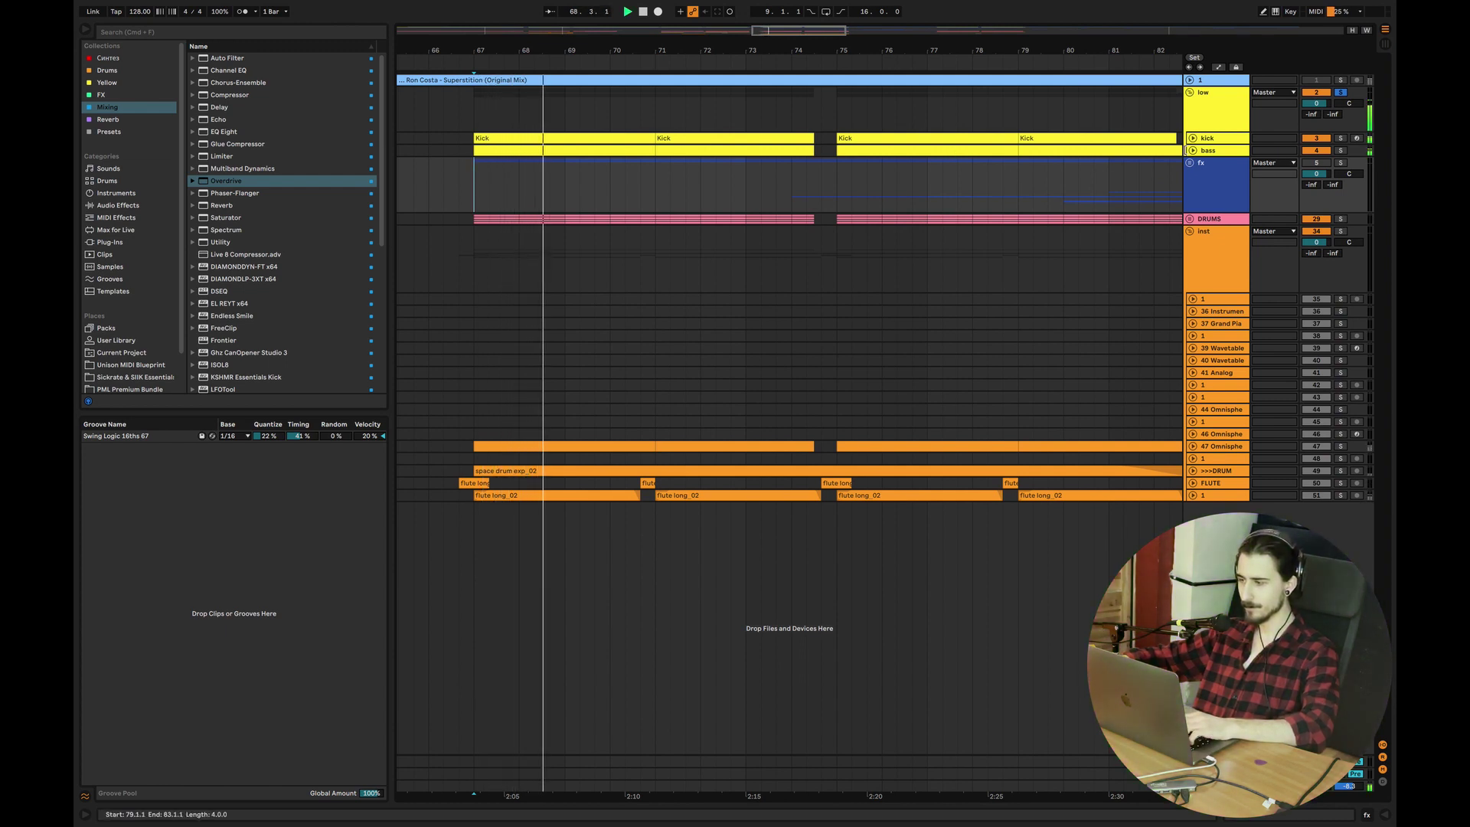
Unfold the bass and 47 Omnisphere tracks to show their MIDI notes around bar 67
{"action": "left_click", "coordinate": [1191, 152]}
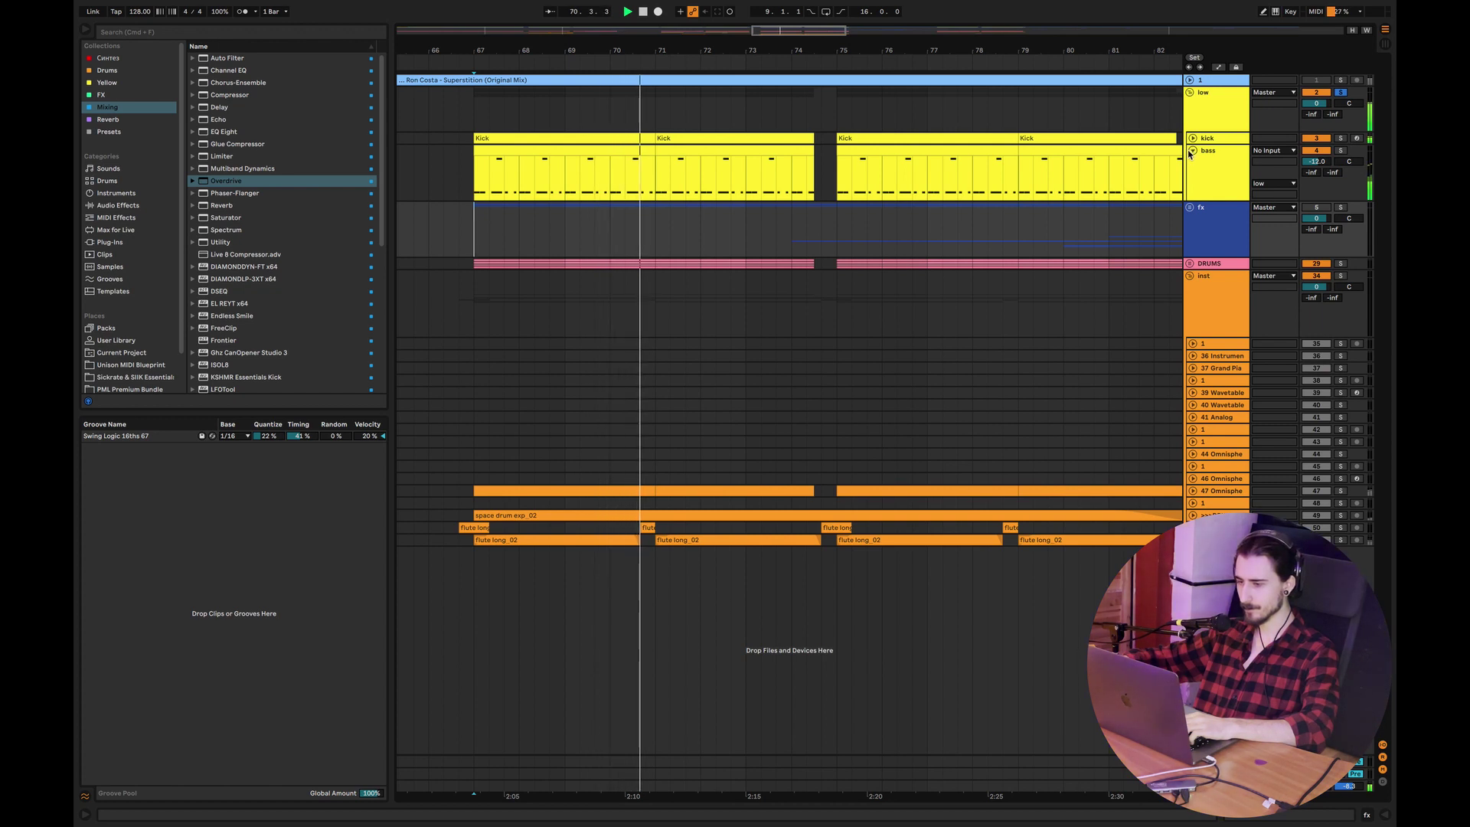
{"action": "left_click_drag", "start_coordinate": [530, 44], "coordinate": [530, 81]}
{"action": "left_click", "coordinate": [1194, 490]}
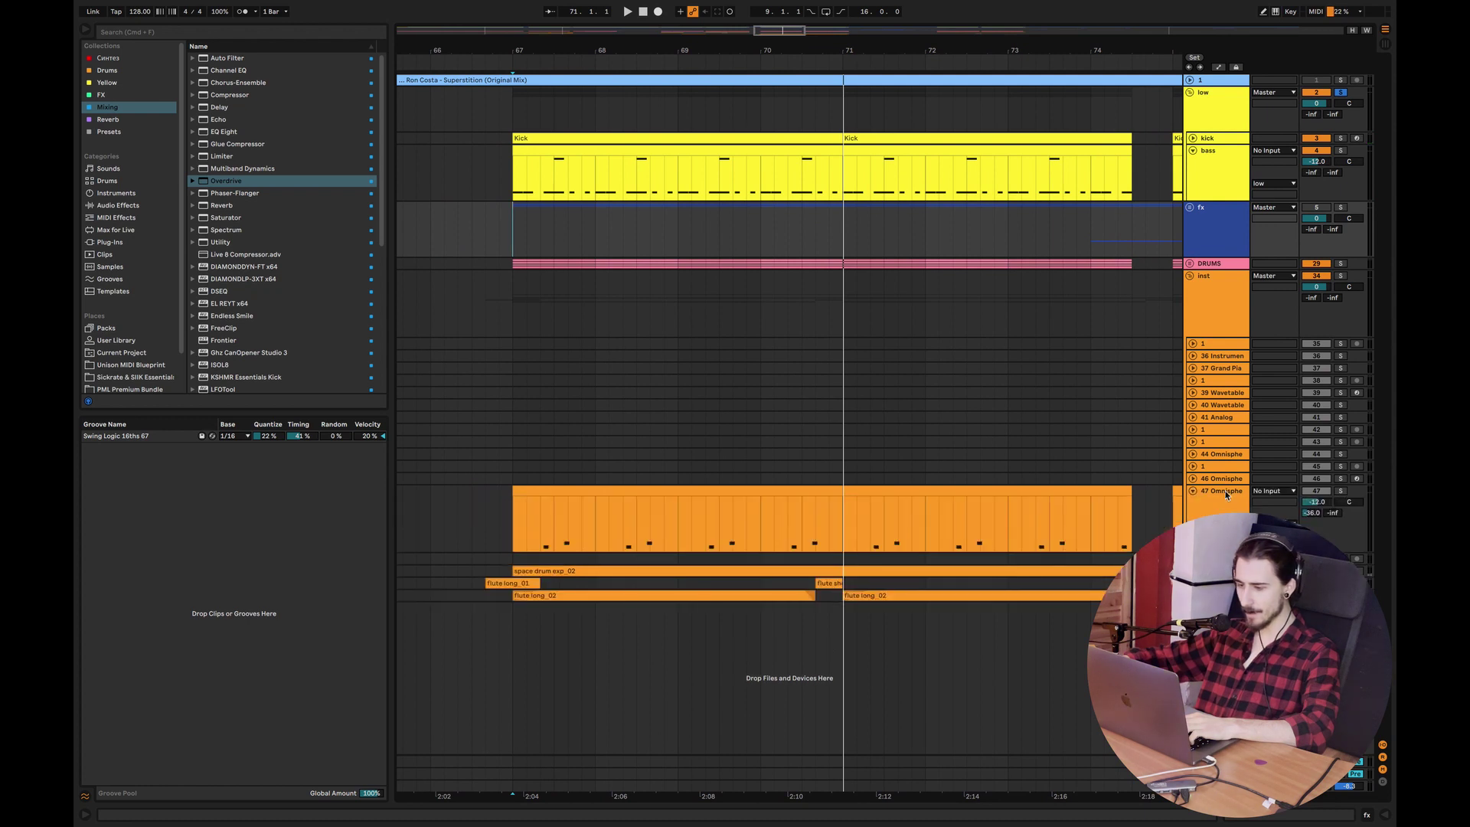
{"action": "scroll", "coordinate": [575, 242], "scroll_direction": "up", "scroll_amount": 5}
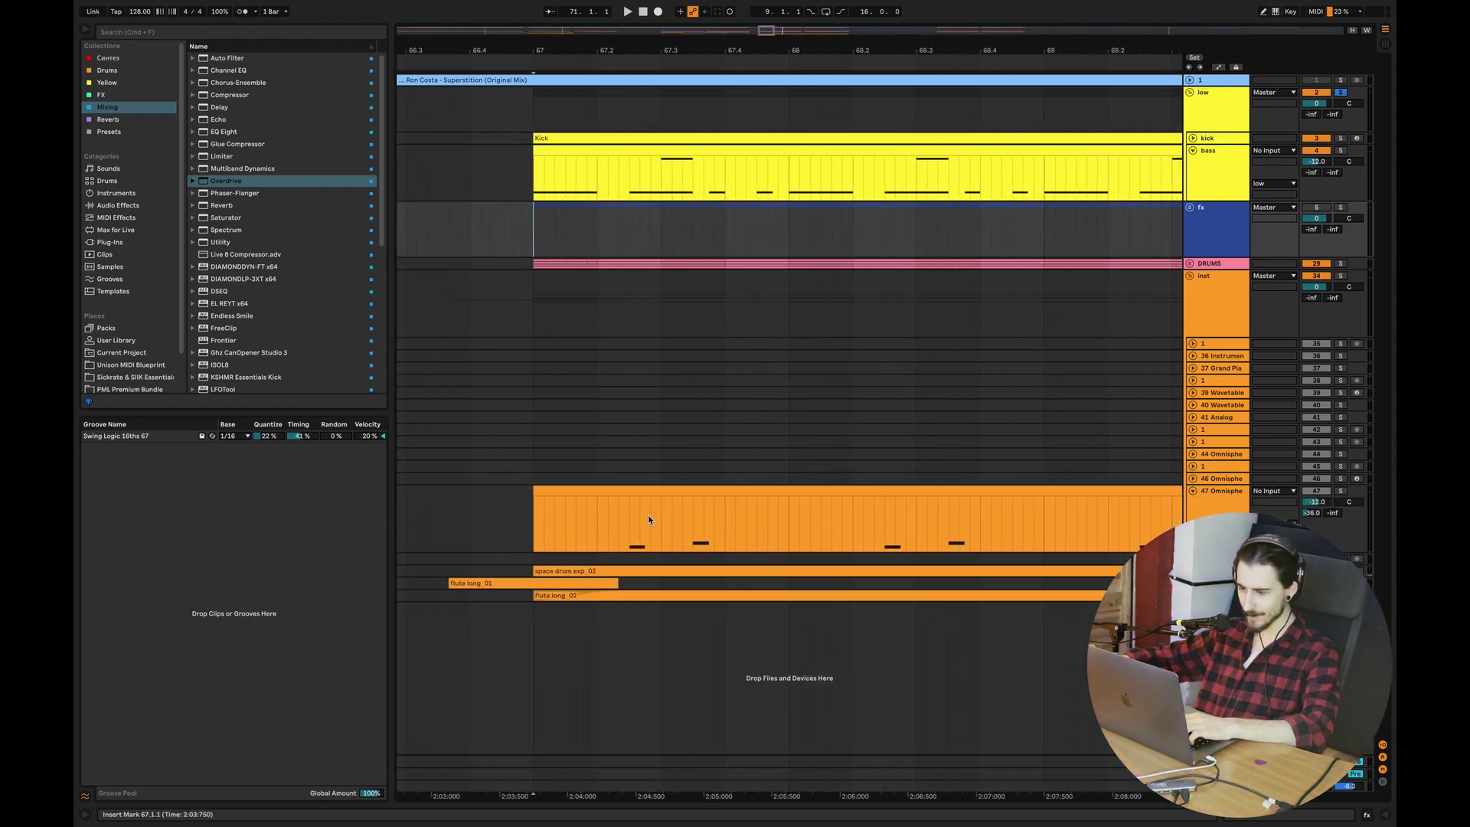
Compare the Omnisphere notes at 67.2.3 and 67.3.3 with the bass pattern by highlighting the matching time ranges on both tracks
{"action": "left_click_drag", "start_coordinate": [626, 523], "coordinate": [661, 520]}
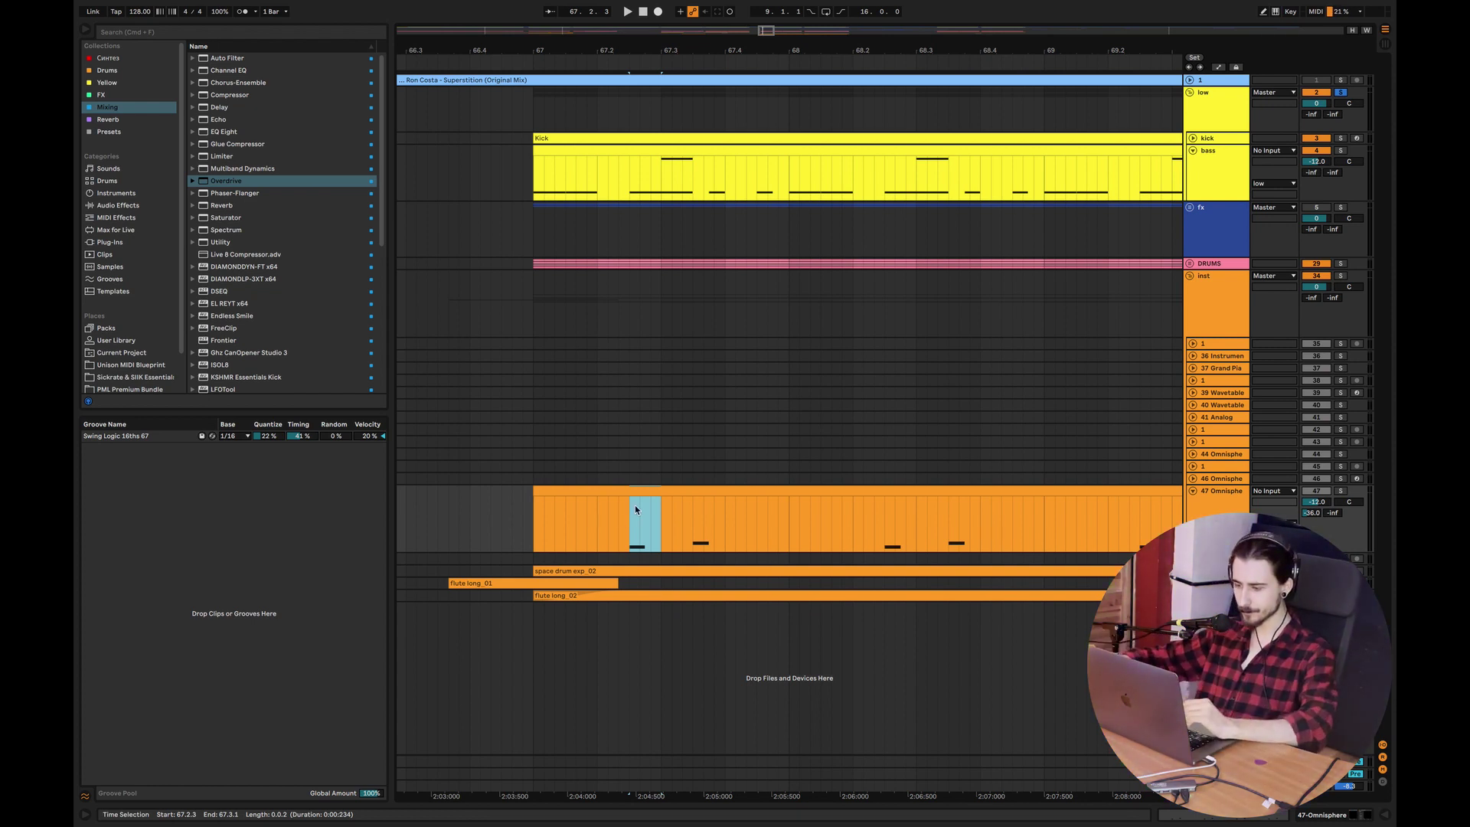
{"action": "left_click", "coordinate": [691, 536]}
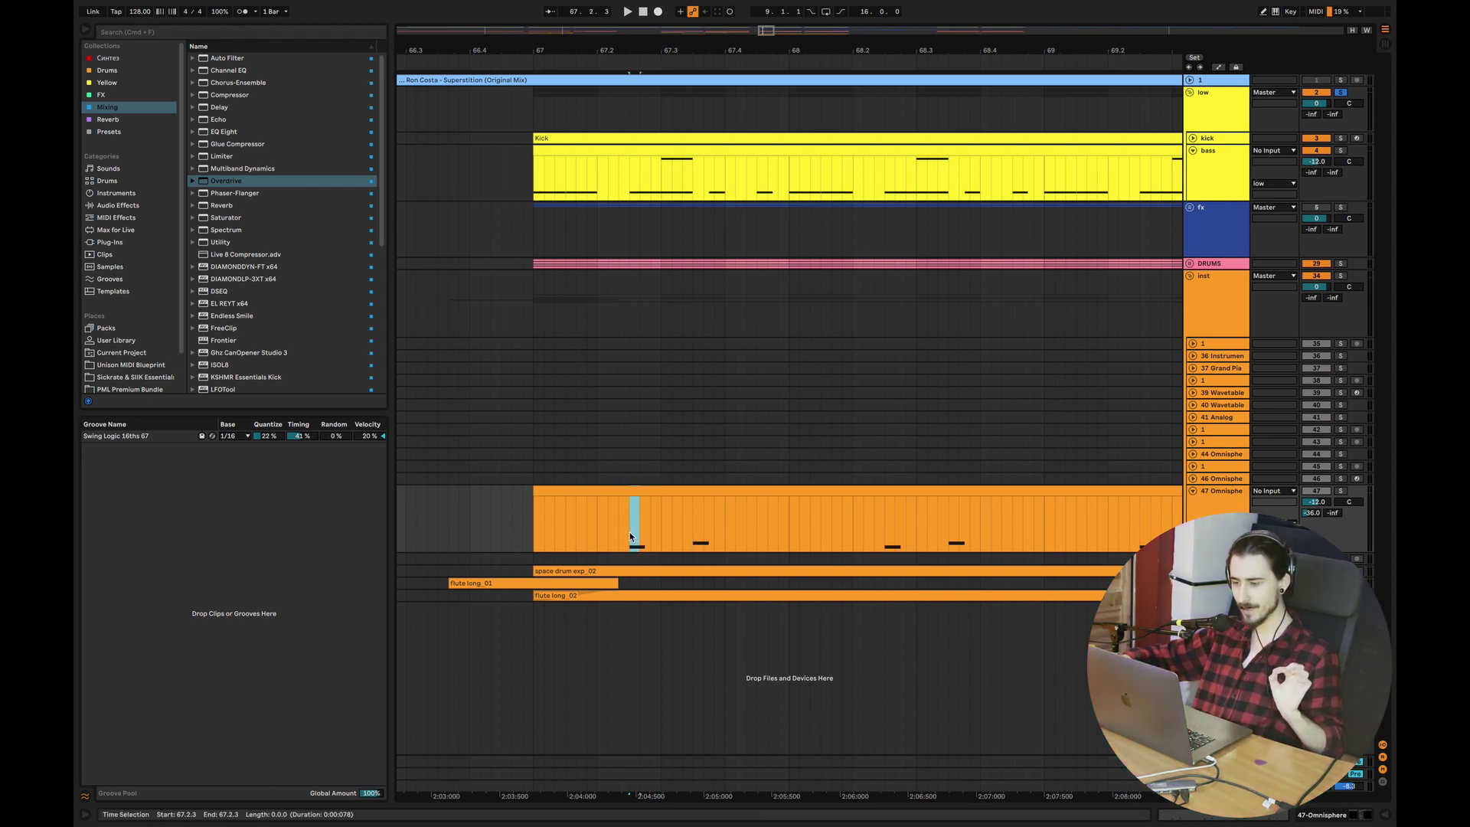
{"action": "left_click_drag", "start_coordinate": [630, 531], "coordinate": [663, 533]}
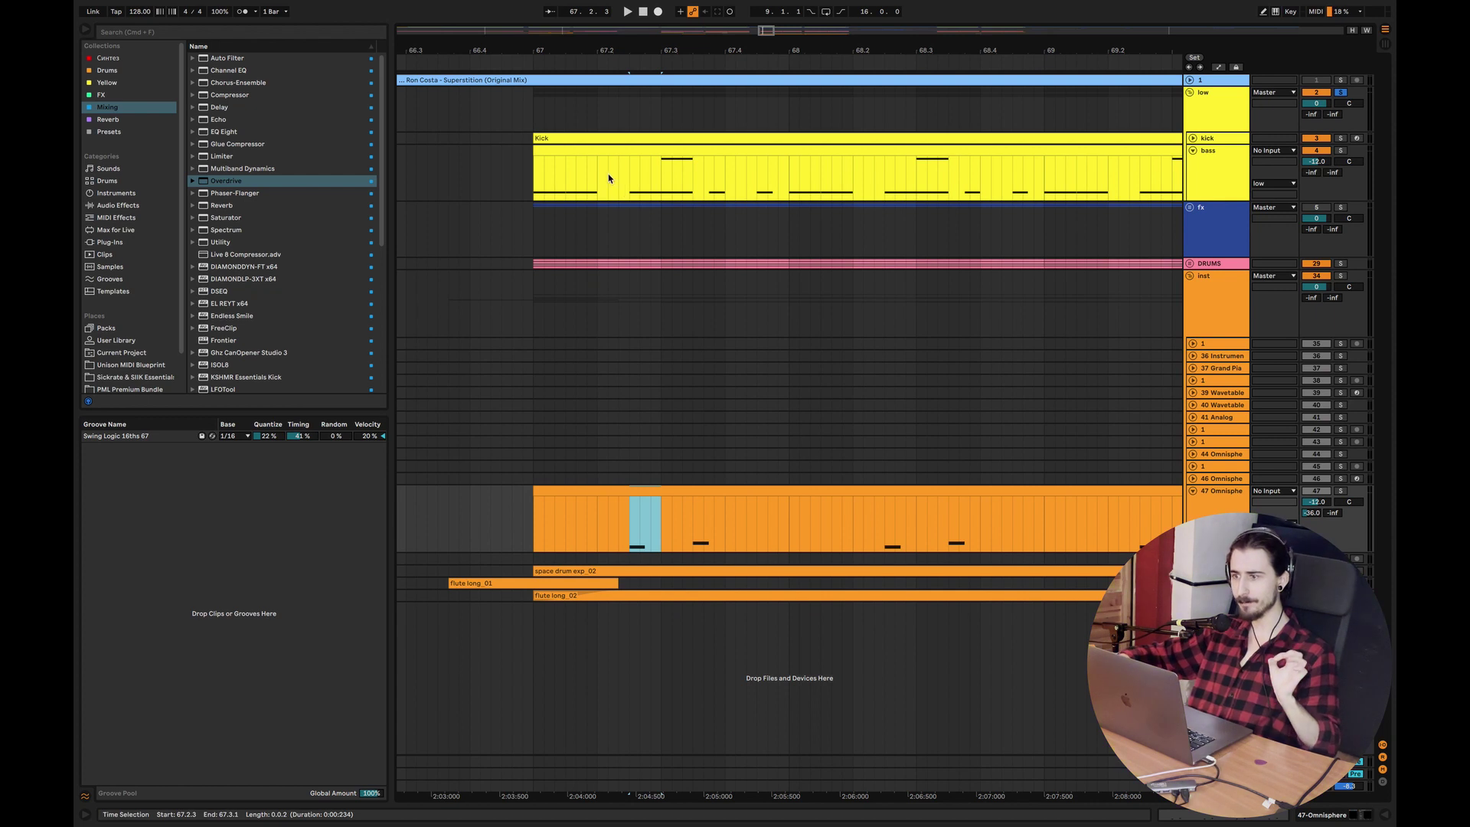
{"action": "left_click_drag", "start_coordinate": [760, 31], "coordinate": [772, 448]}
{"action": "left_click_drag", "start_coordinate": [796, 517], "coordinate": [746, 518]}
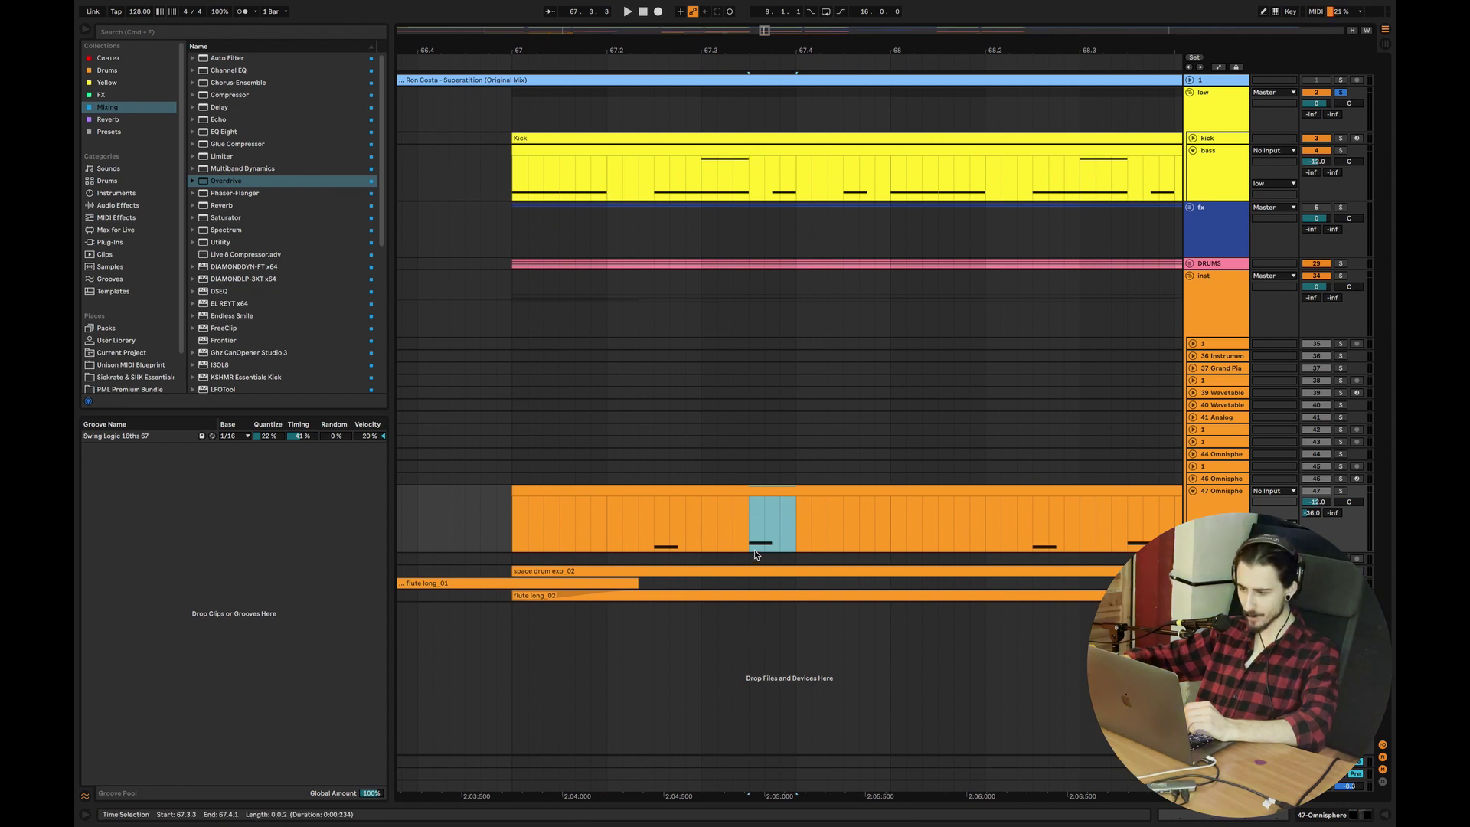
{"action": "left_click", "coordinate": [775, 538]}
{"action": "left_click", "coordinate": [758, 191]}
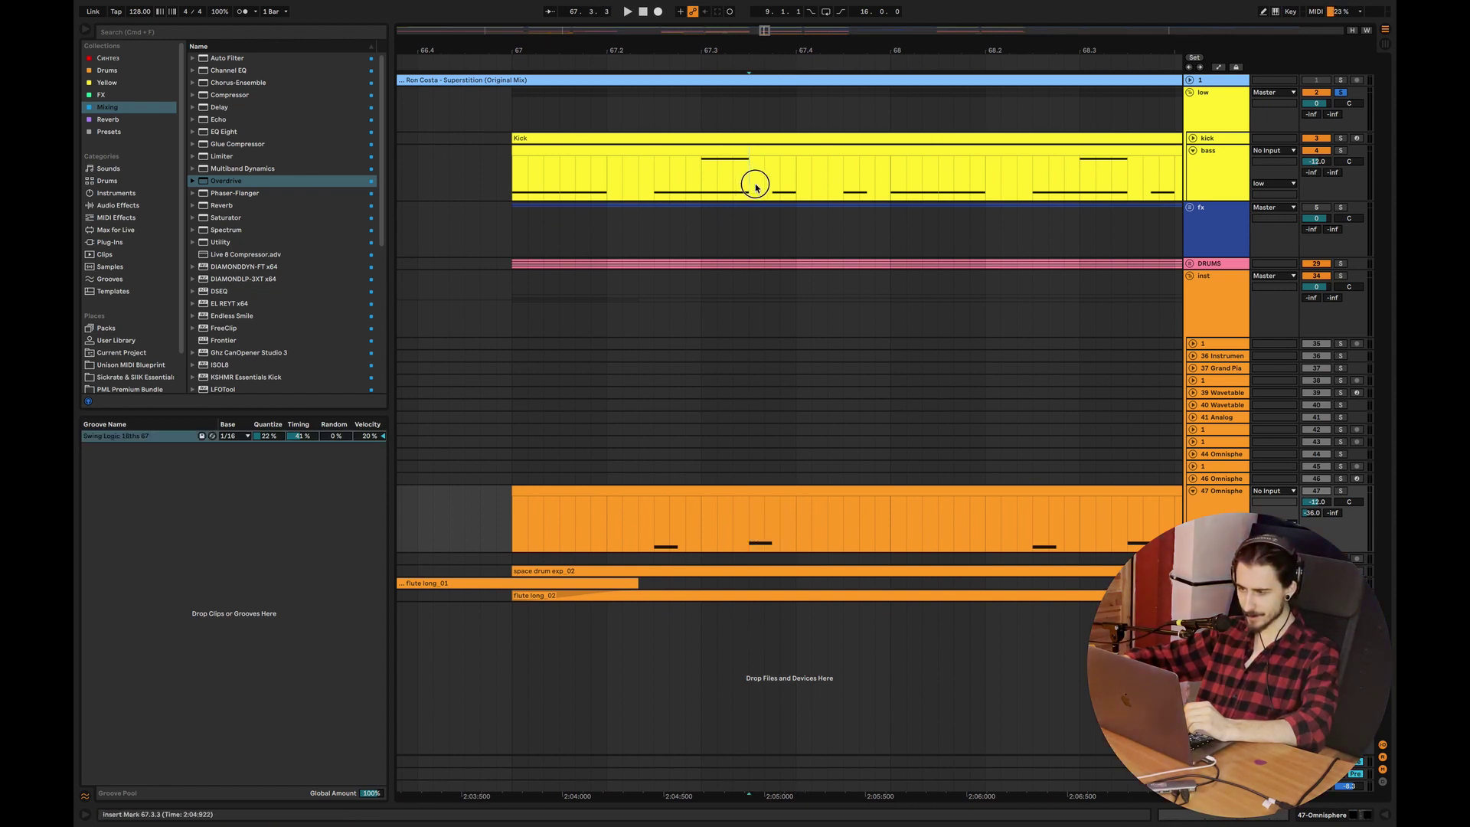
{"action": "left_click_drag", "start_coordinate": [755, 184], "coordinate": [747, 185]}
{"action": "left_click", "coordinate": [754, 184]}
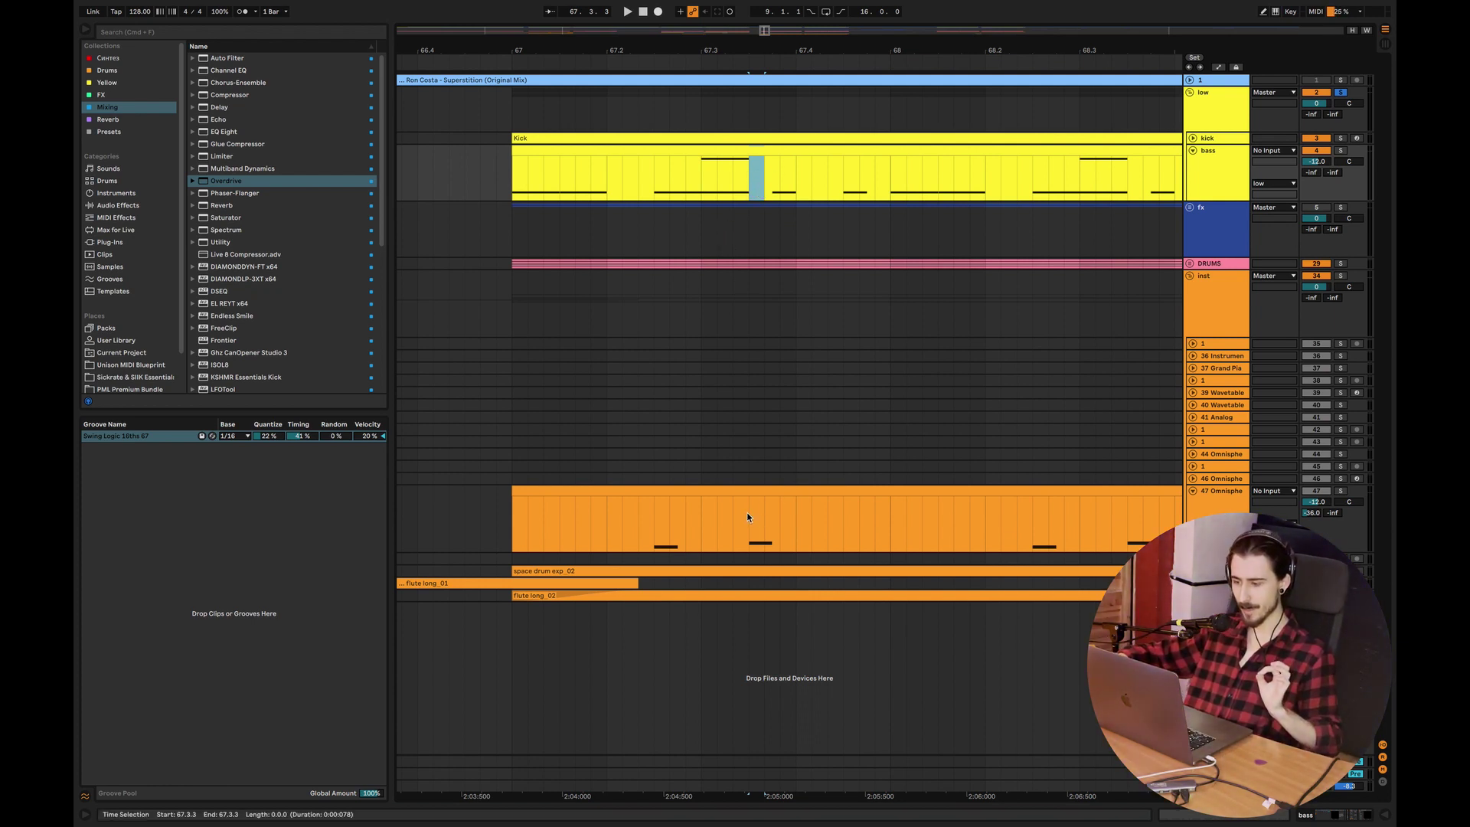
{"action": "left_click_drag", "start_coordinate": [747, 512], "coordinate": [795, 490]}
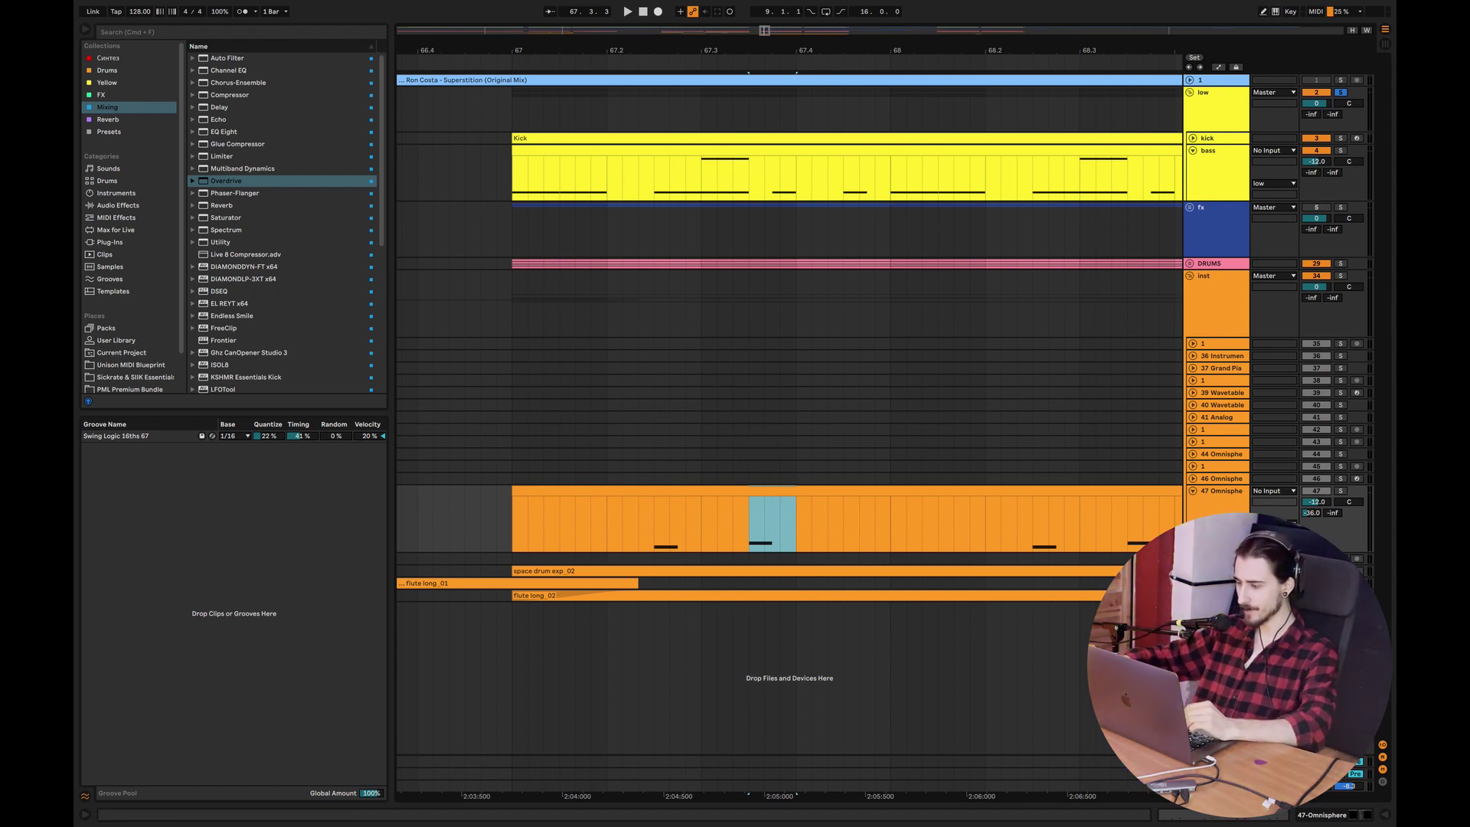
Unfold the track holding the flute long_02 clips and mark position 67.2.3 to compare its timing with the bass
{"action": "key", "text": "u"}
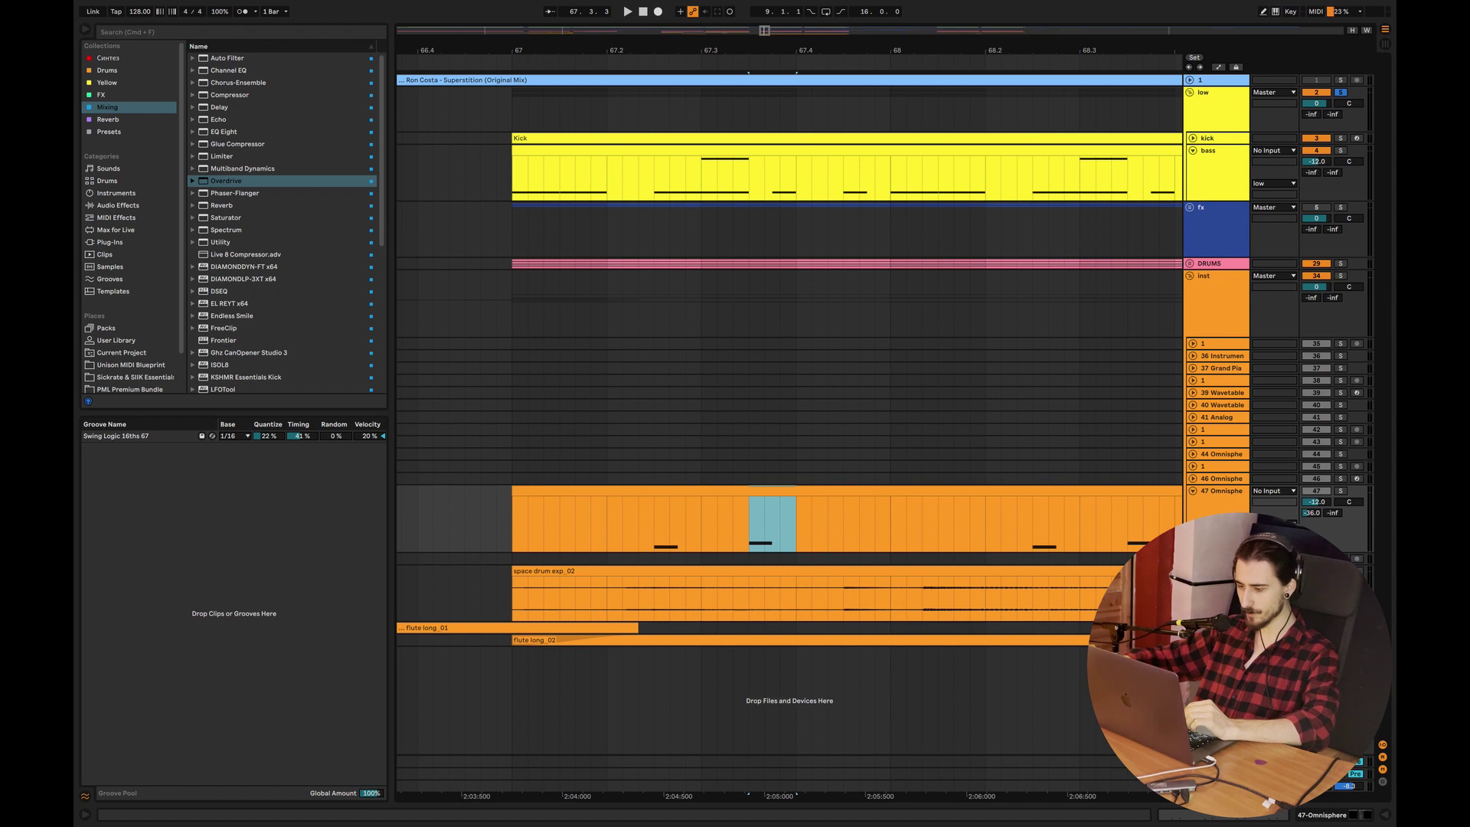
{"action": "left_click", "coordinate": [519, 596]}
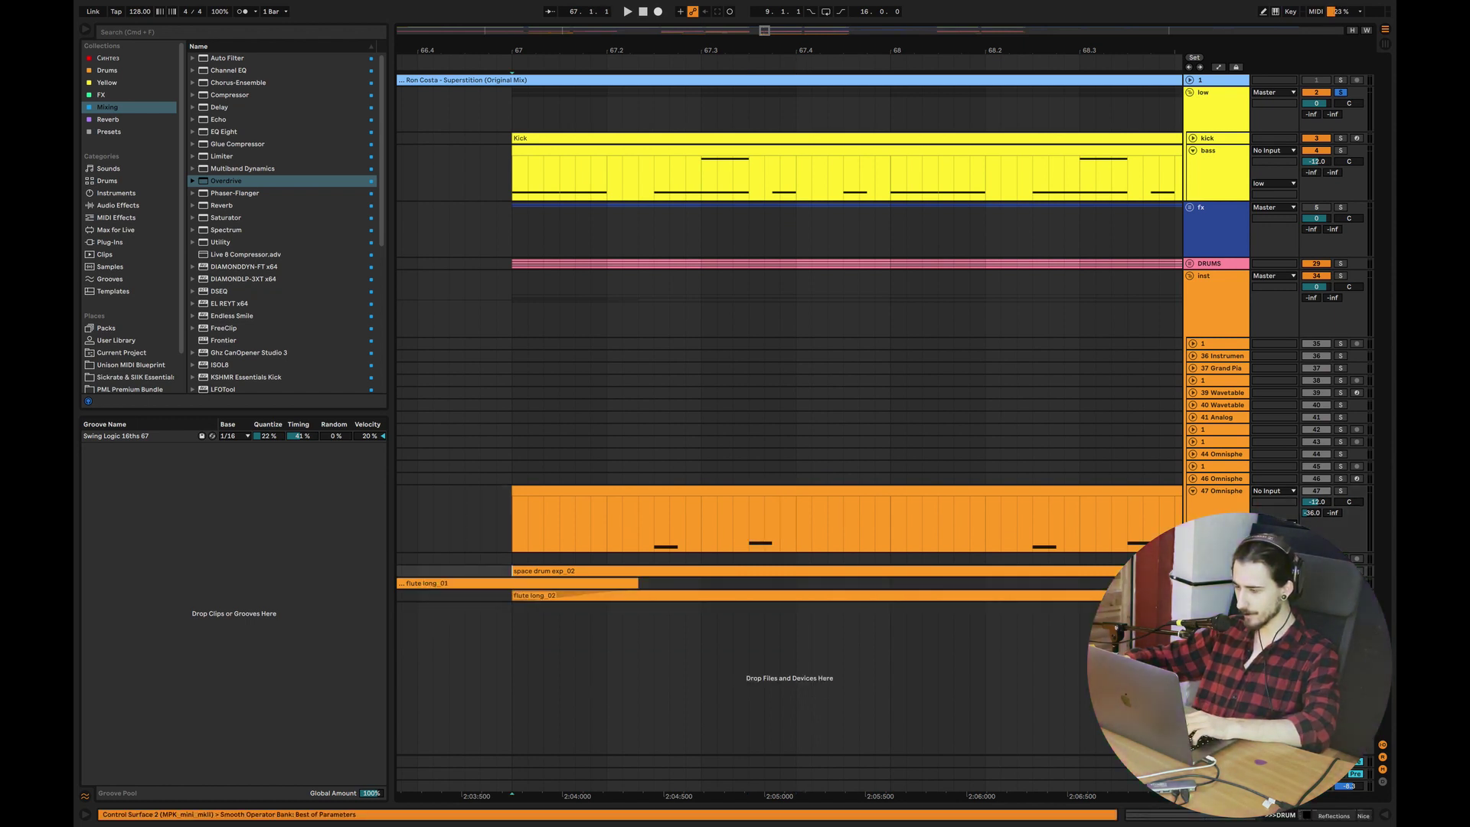
{"action": "left_click", "coordinate": [1192, 594]}
{"action": "left_click", "coordinate": [622, 623]}
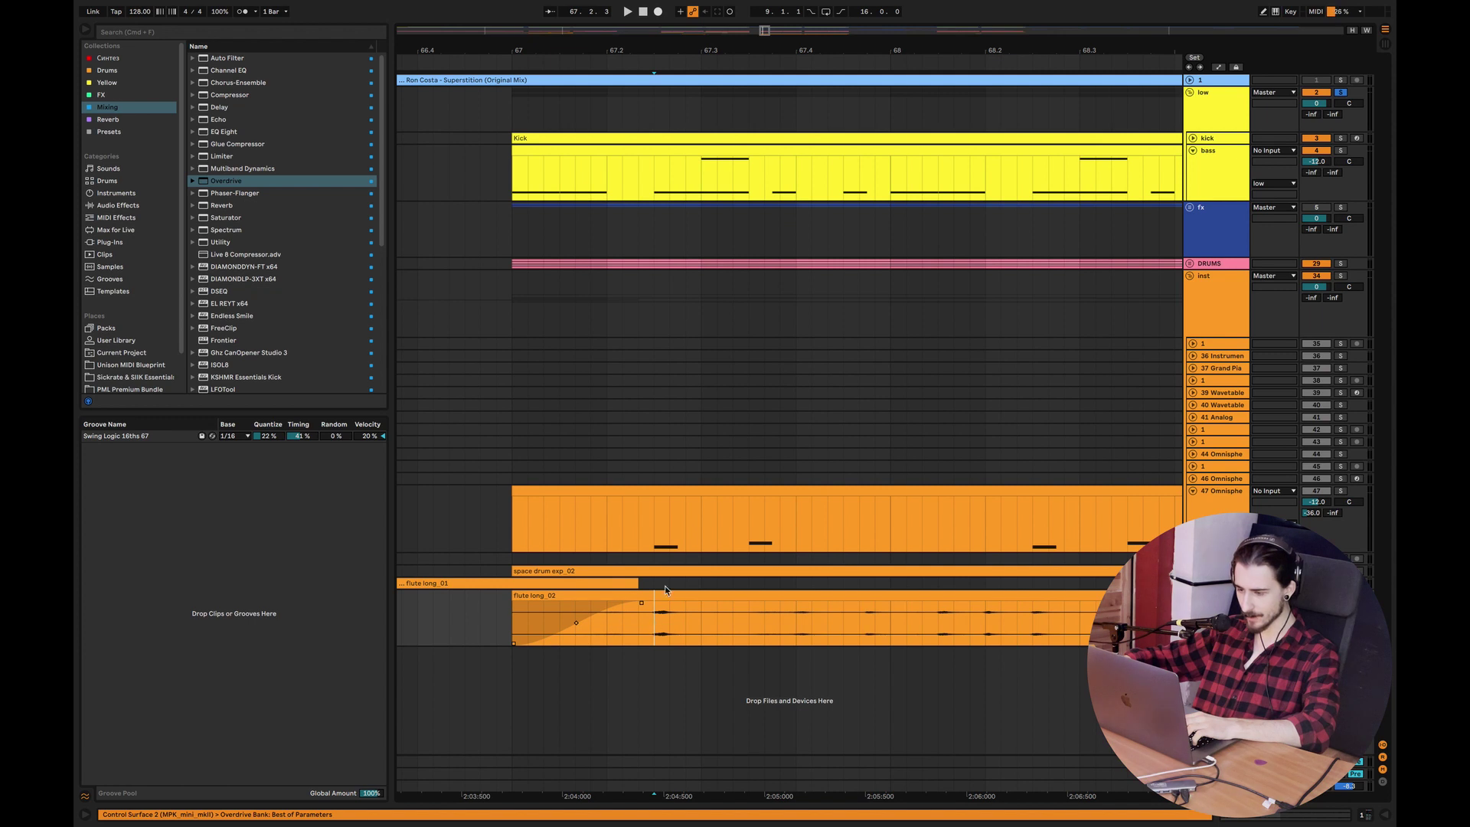
{"action": "left_click", "coordinate": [650, 623]}
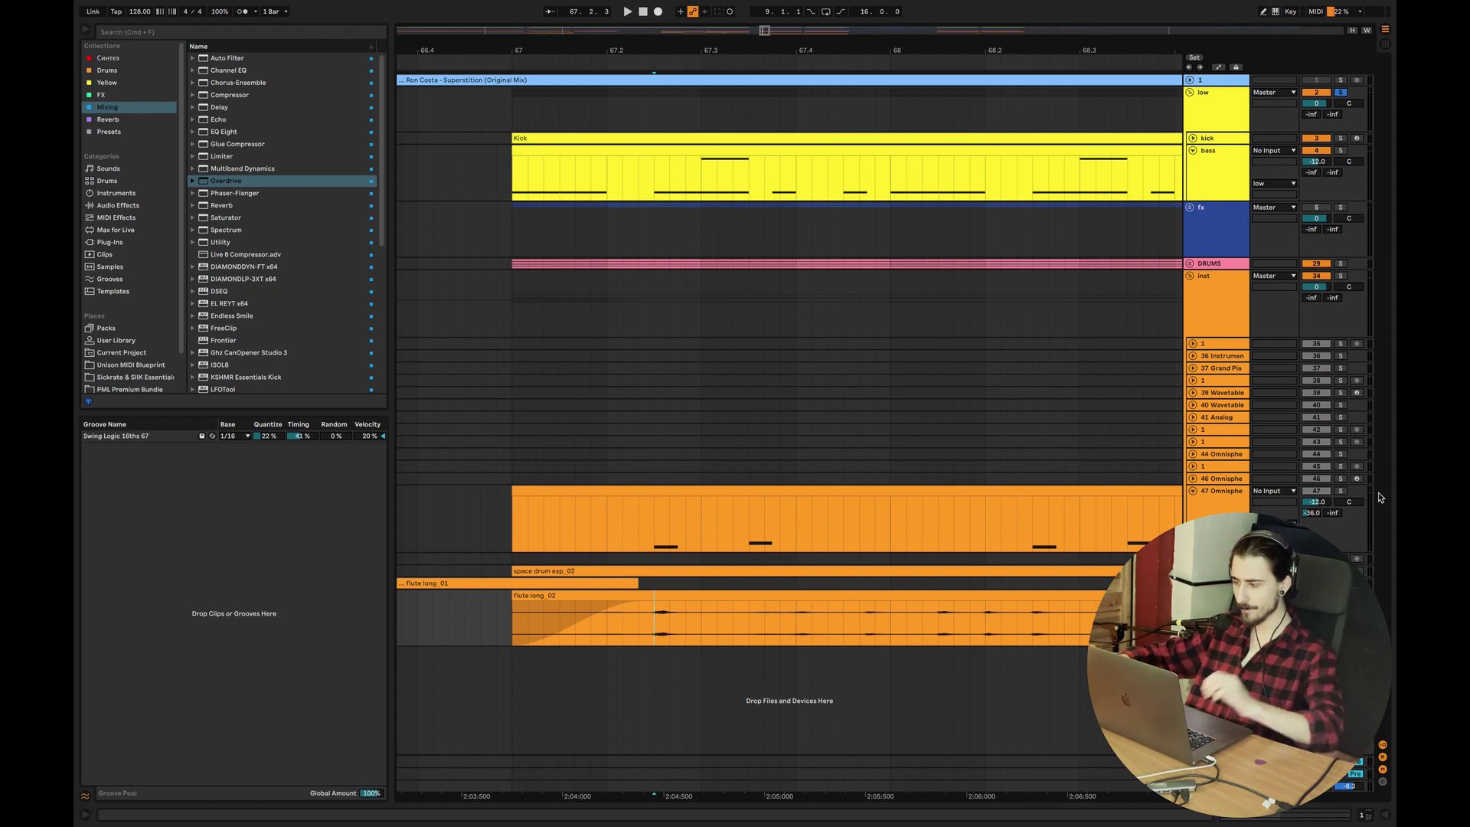
Solo the 47 Omnisphere track together with the low group and play from bar 67
{"action": "left_click", "coordinate": [1341, 491]}
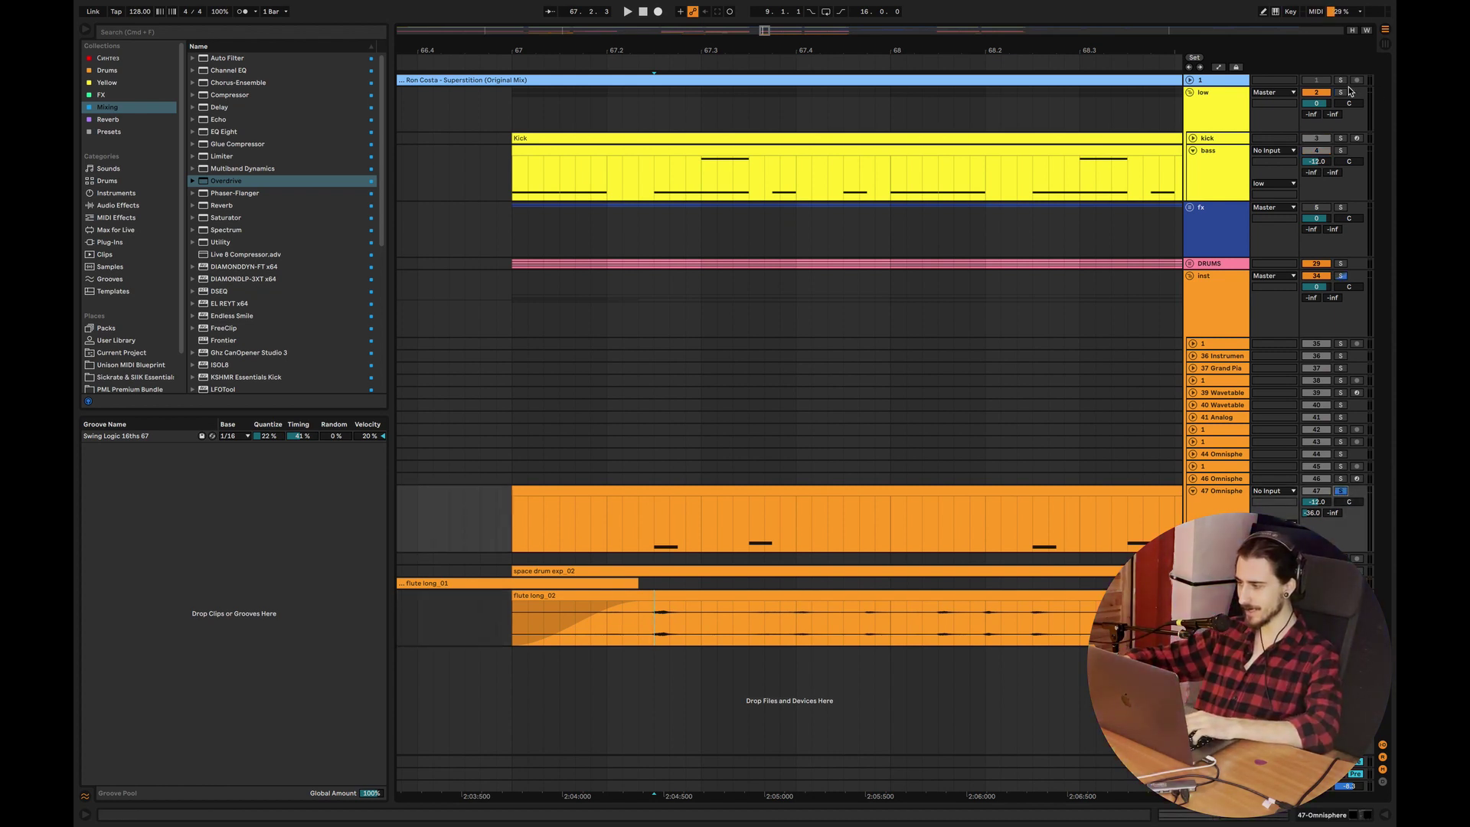
{"action": "left_click", "coordinate": [1342, 93]}
{"action": "left_click", "coordinate": [522, 513]}
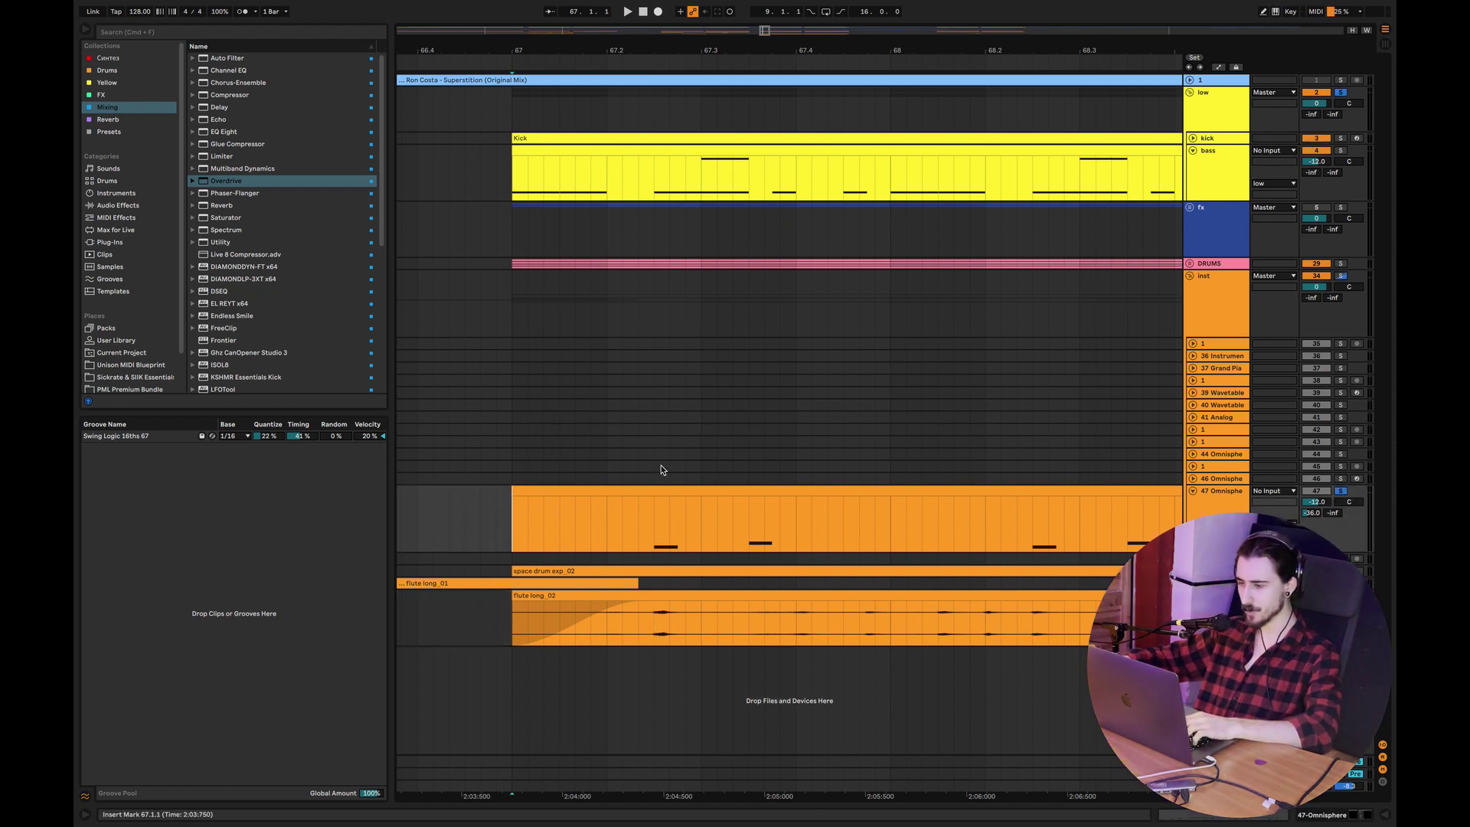
{"action": "key", "text": "space"}
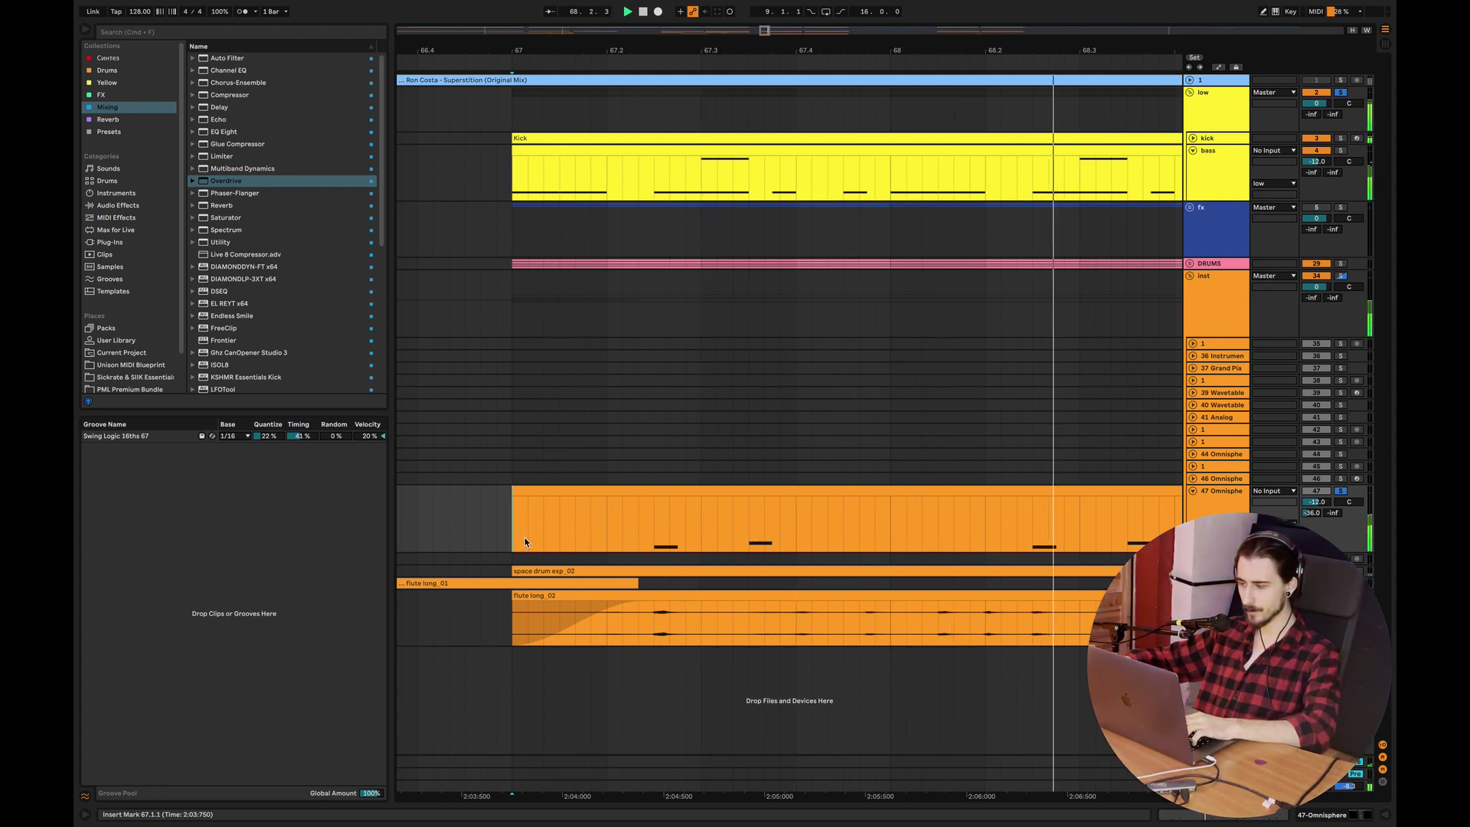
Highlight the empty stretch between the first two pairs of Omnisphere notes, starting at 67.4.1
{"action": "left_click_drag", "start_coordinate": [765, 32], "coordinate": [764, 19]}
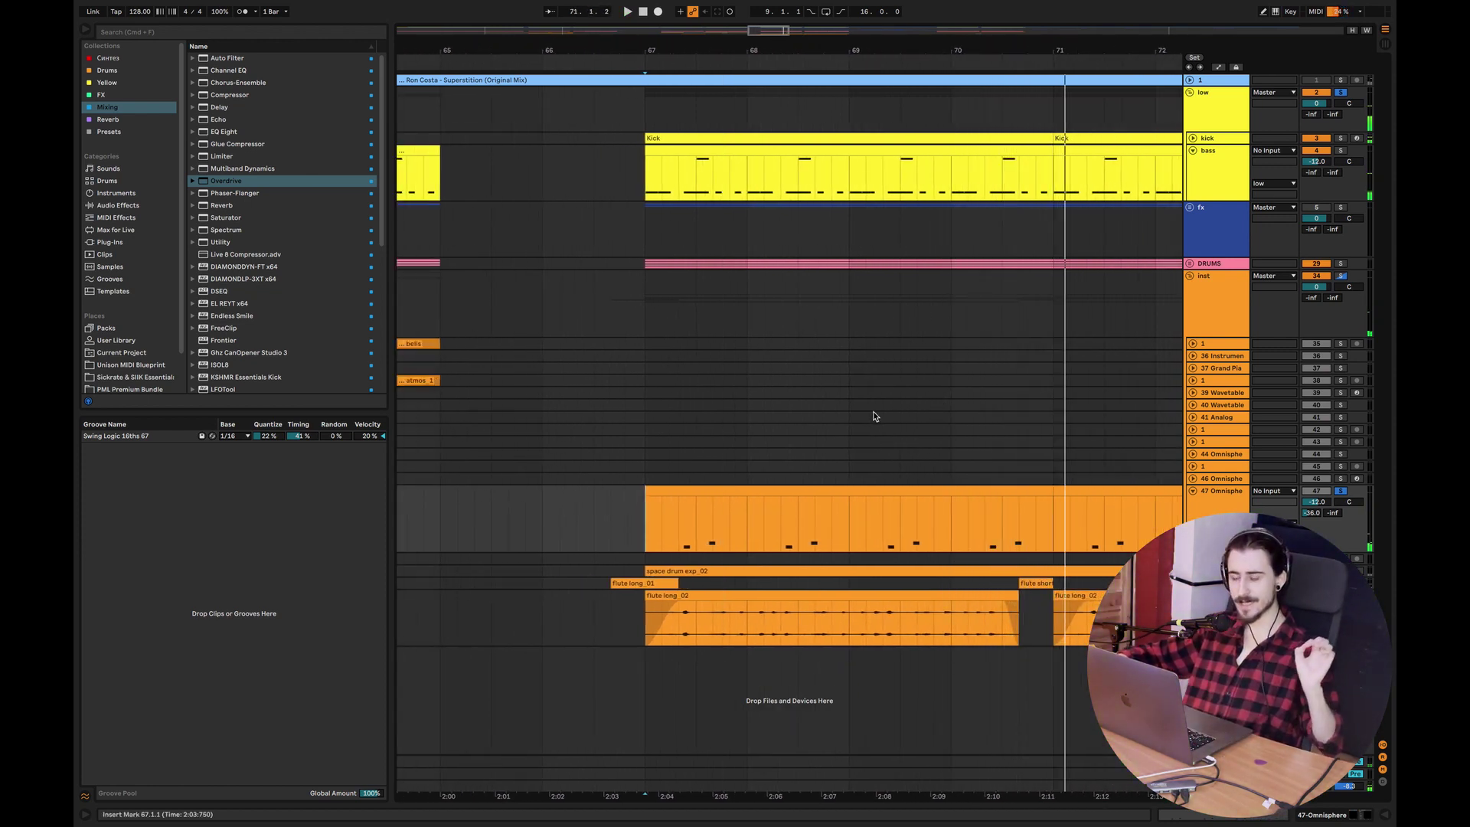
{"action": "left_click_drag", "start_coordinate": [749, 50], "coordinate": [749, 80]}
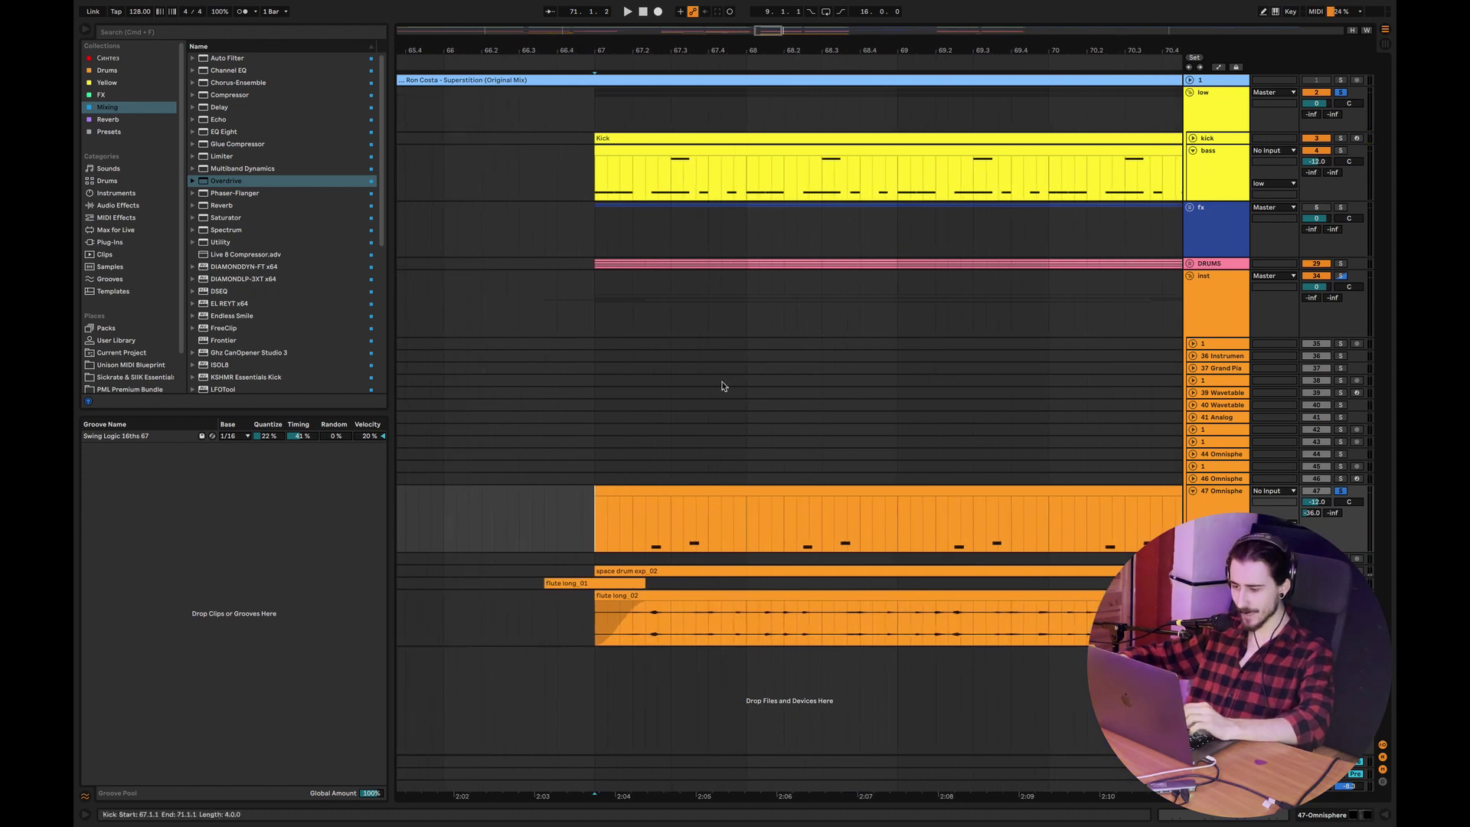
{"action": "left_click_drag", "start_coordinate": [705, 528], "coordinate": [798, 500]}
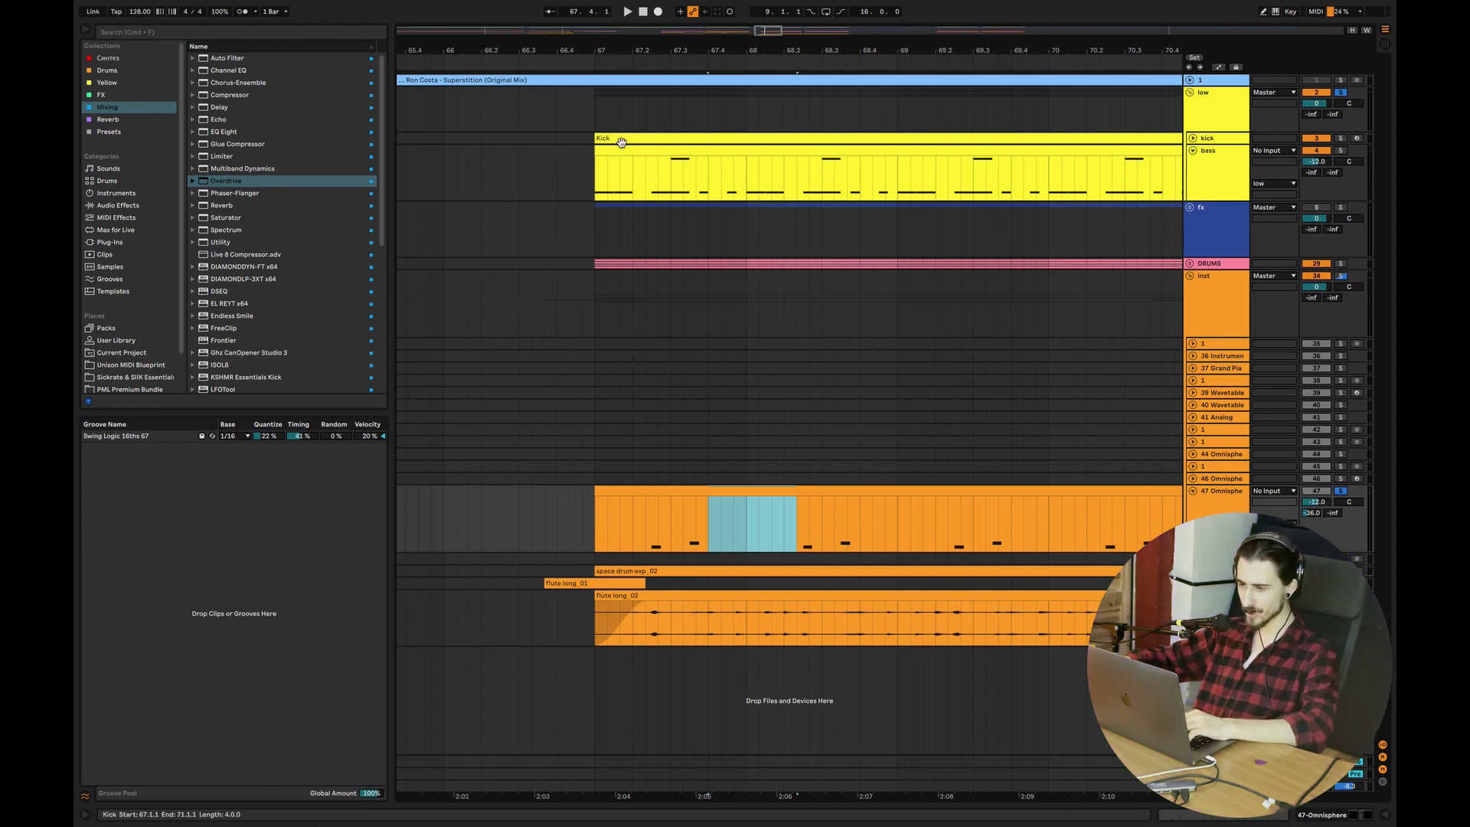
Copy the bass clip at bar 67 onto the 47 Omnisphere track and open the copy in the note editor
{"action": "mouse_move", "coordinate": [640, 147]}
{"action": "left_mouse_down"}
{"action": "mouse_move", "coordinate": [656, 480]}
{"action": "mouse_move", "coordinate": [640, 509]}
{"action": "left_mouse_up"}
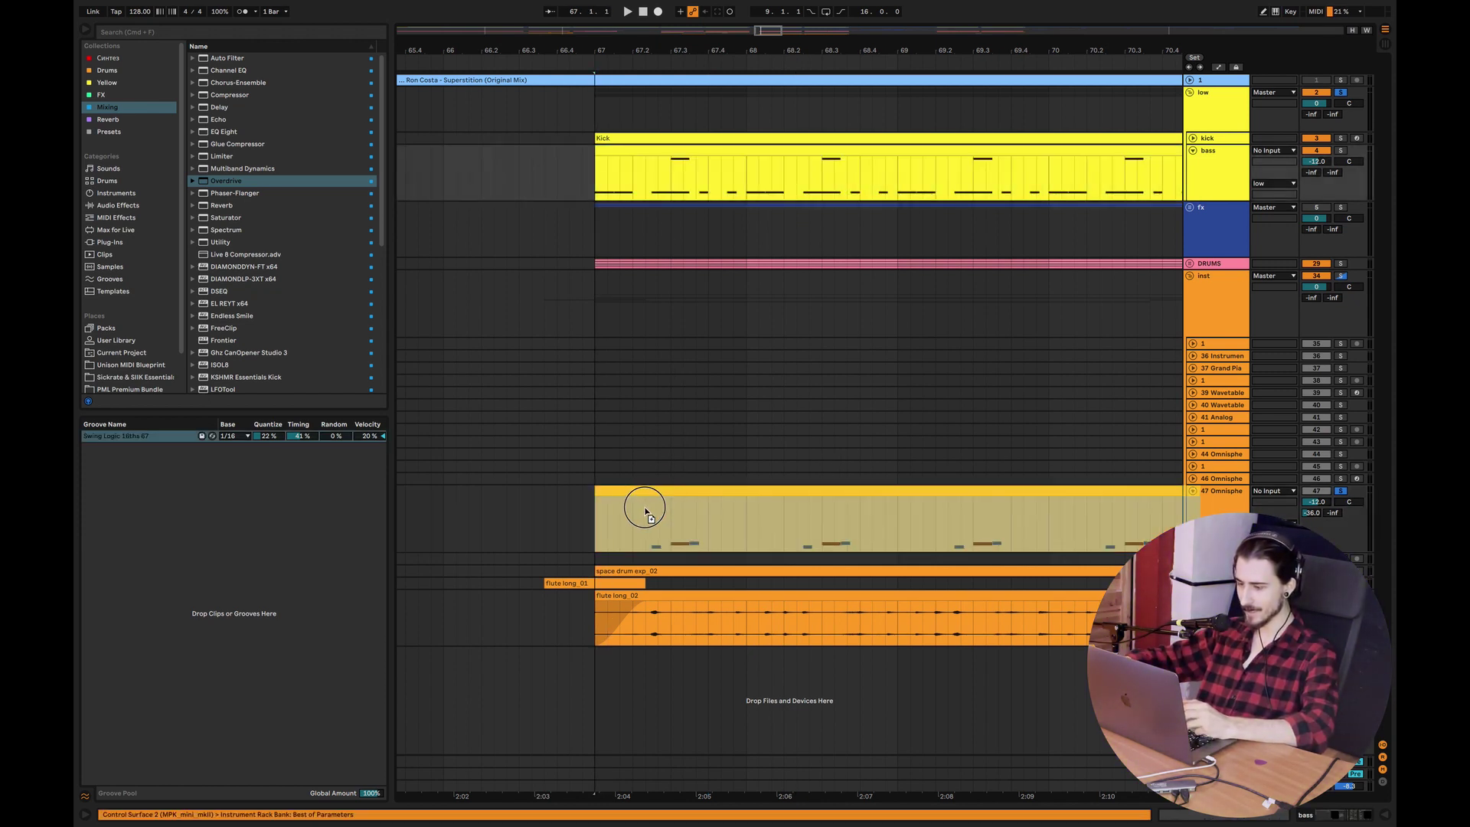
{"action": "left_click", "coordinate": [672, 491]}
{"action": "double_click", "coordinate": [672, 491]}
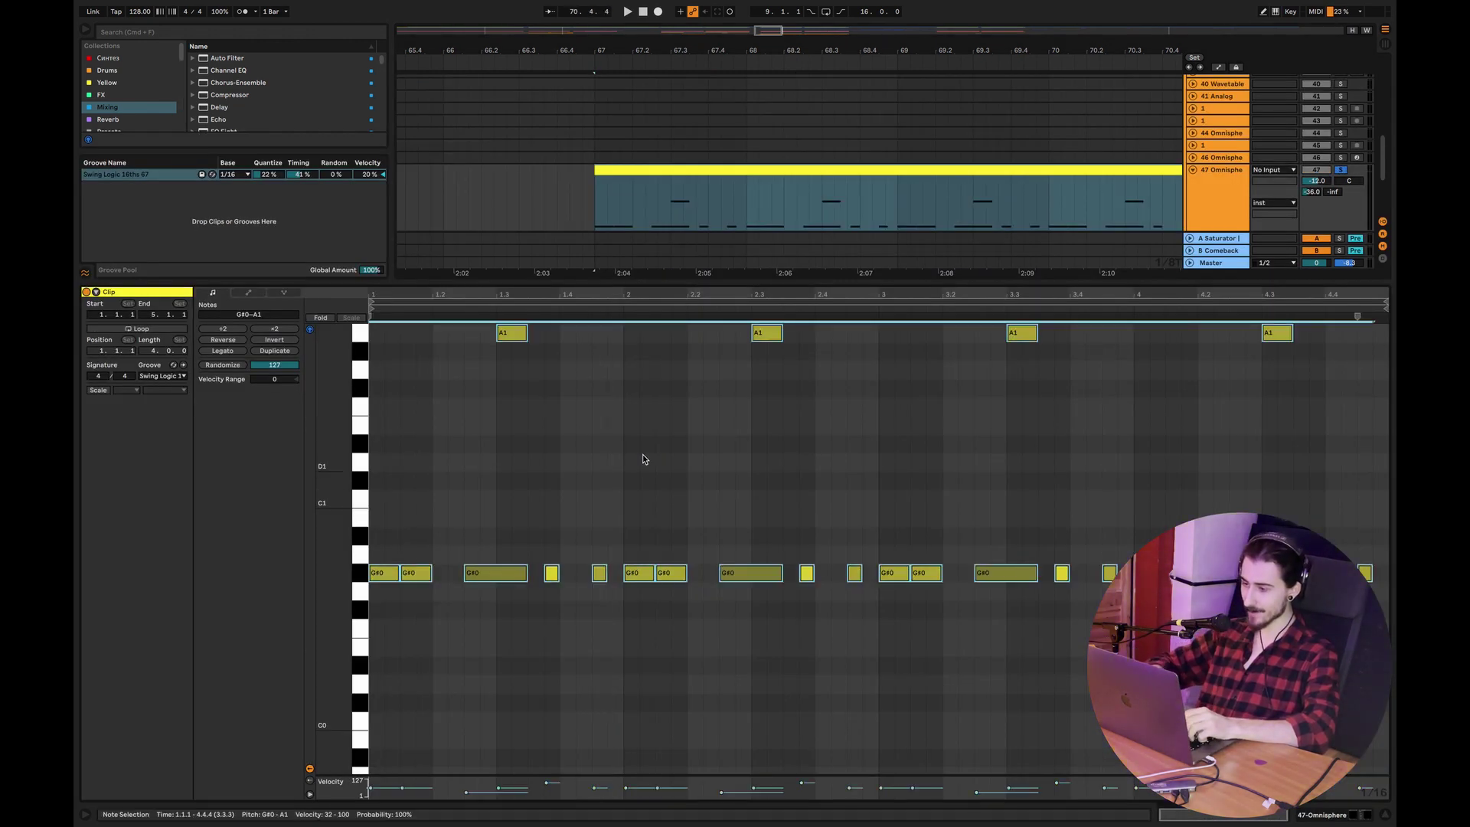
{"action": "scroll", "coordinate": [643, 457], "scroll_direction": "up", "scroll_amount": 5}
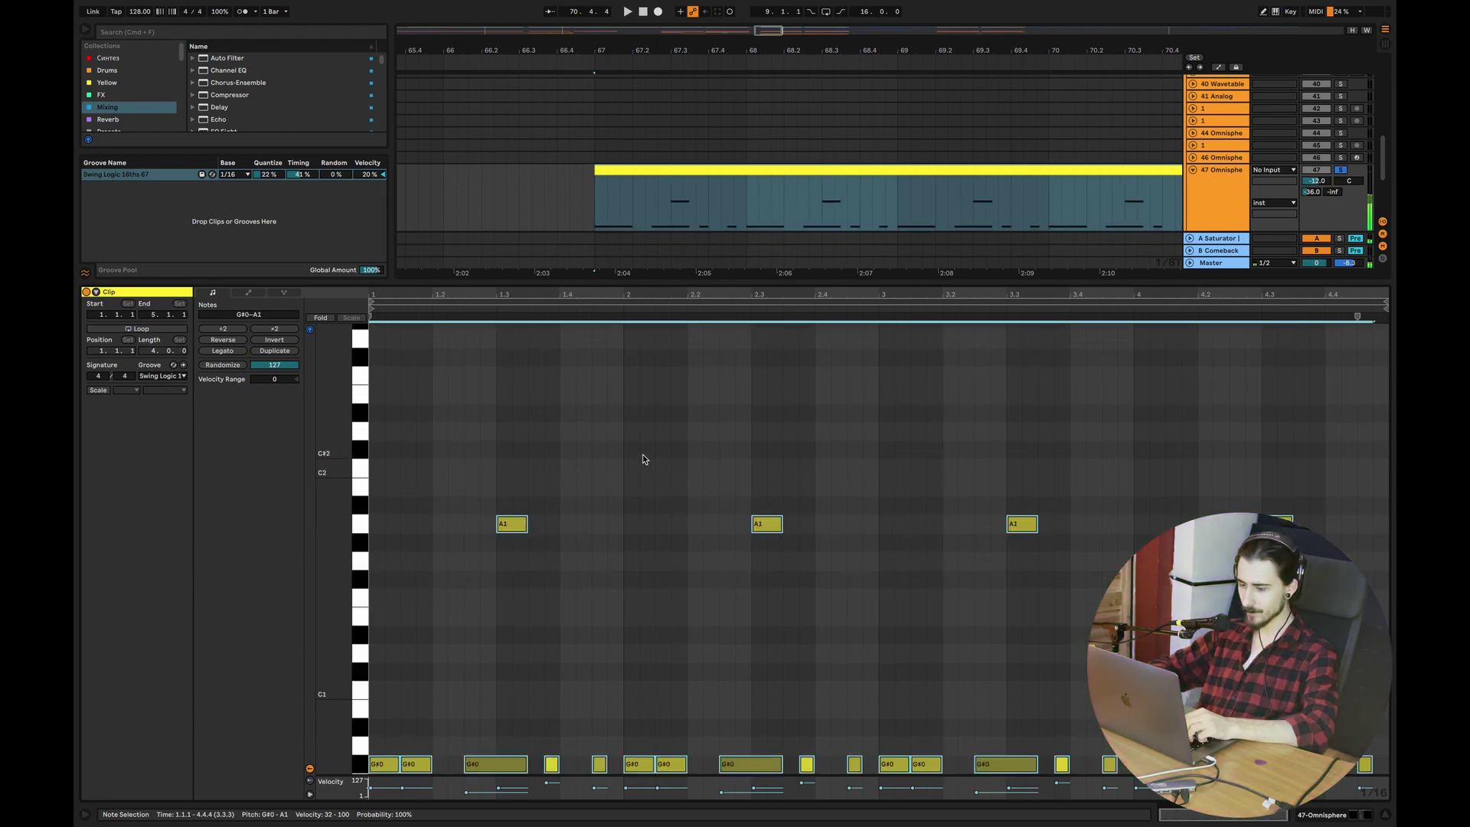
Transpose all notes of the copied clip up one octave to G#1–A2, comparing both octaves during playback
{"action": "key", "text": "shift+Up"}
{"action": "key", "text": "space"}
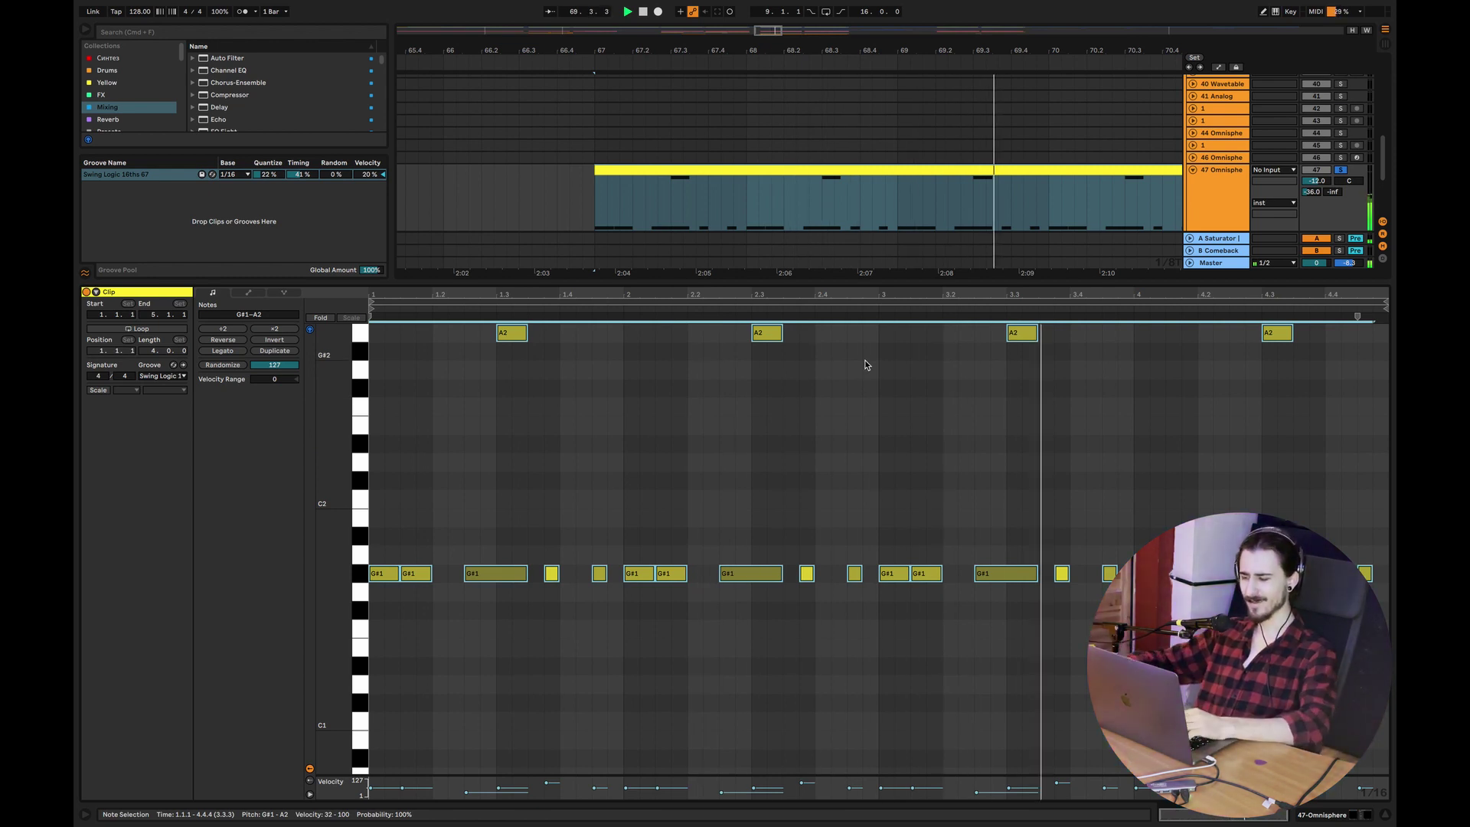
{"action": "key", "text": "shift+Down"}
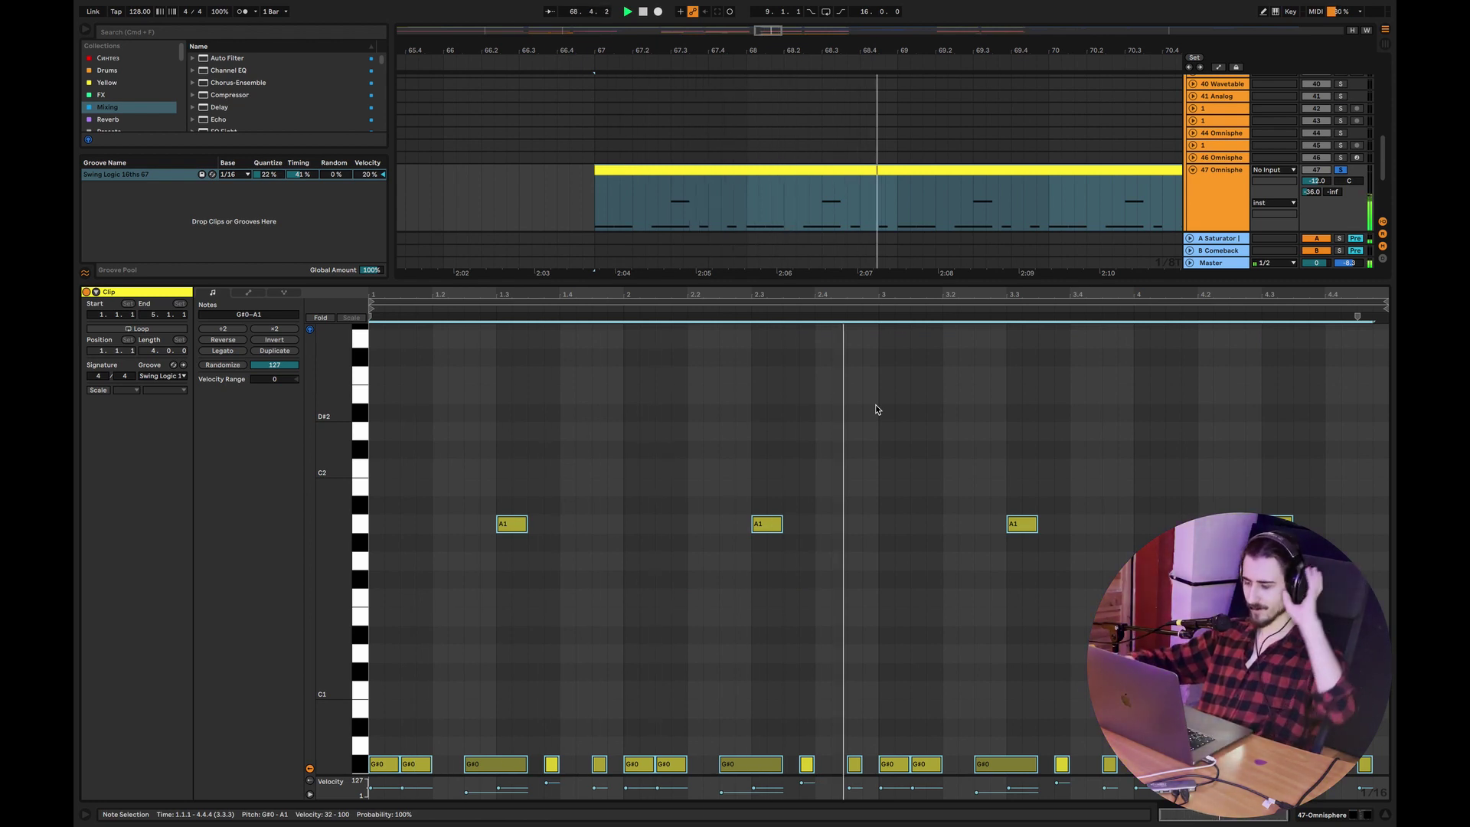
{"action": "key", "text": "shift+Up"}
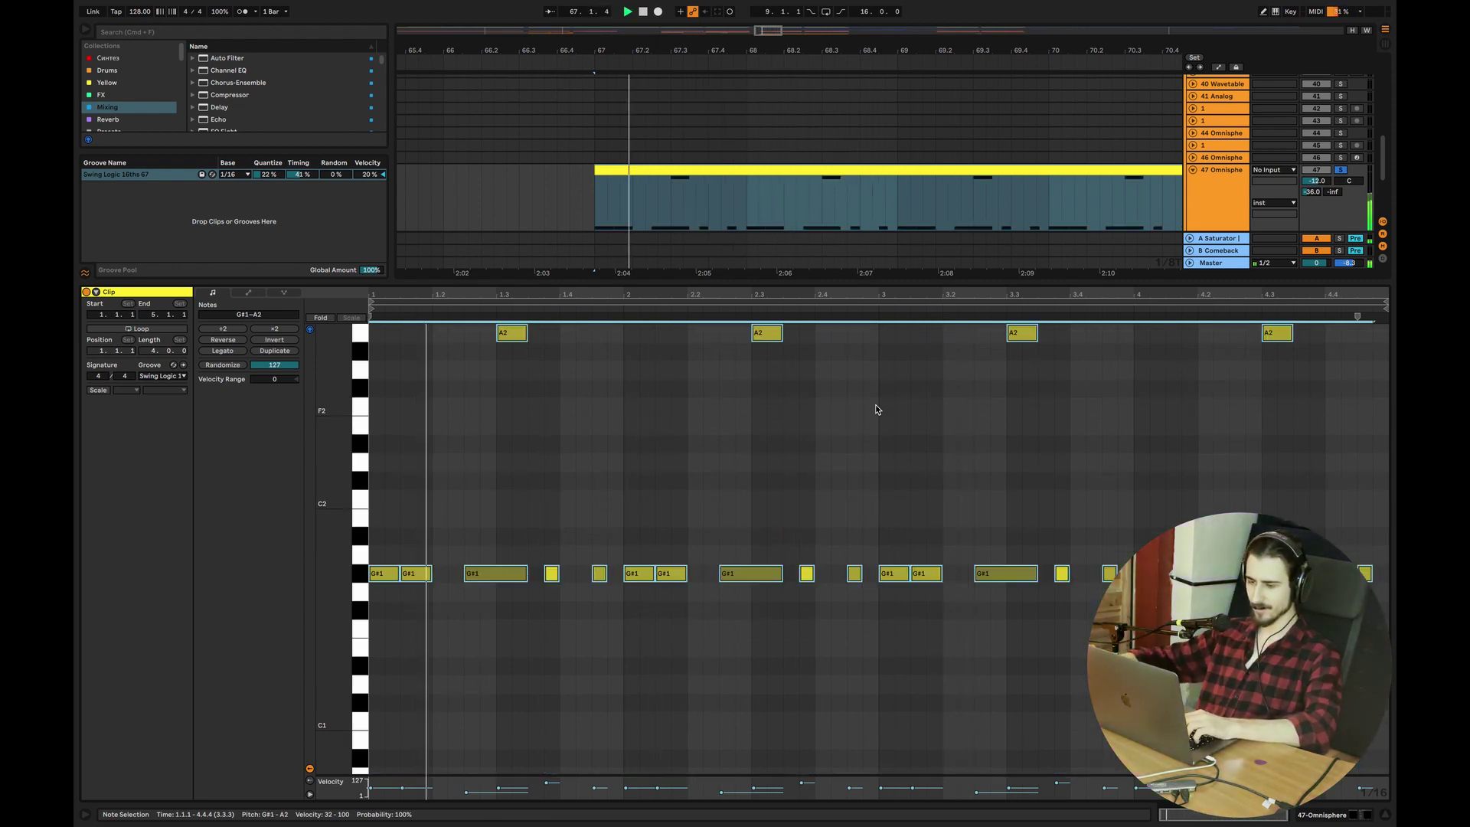
Lower the four A2 notes of the copied clip one octave to A1 and play the result
{"action": "left_click_drag", "start_coordinate": [1347, 364], "coordinate": [450, 328]}
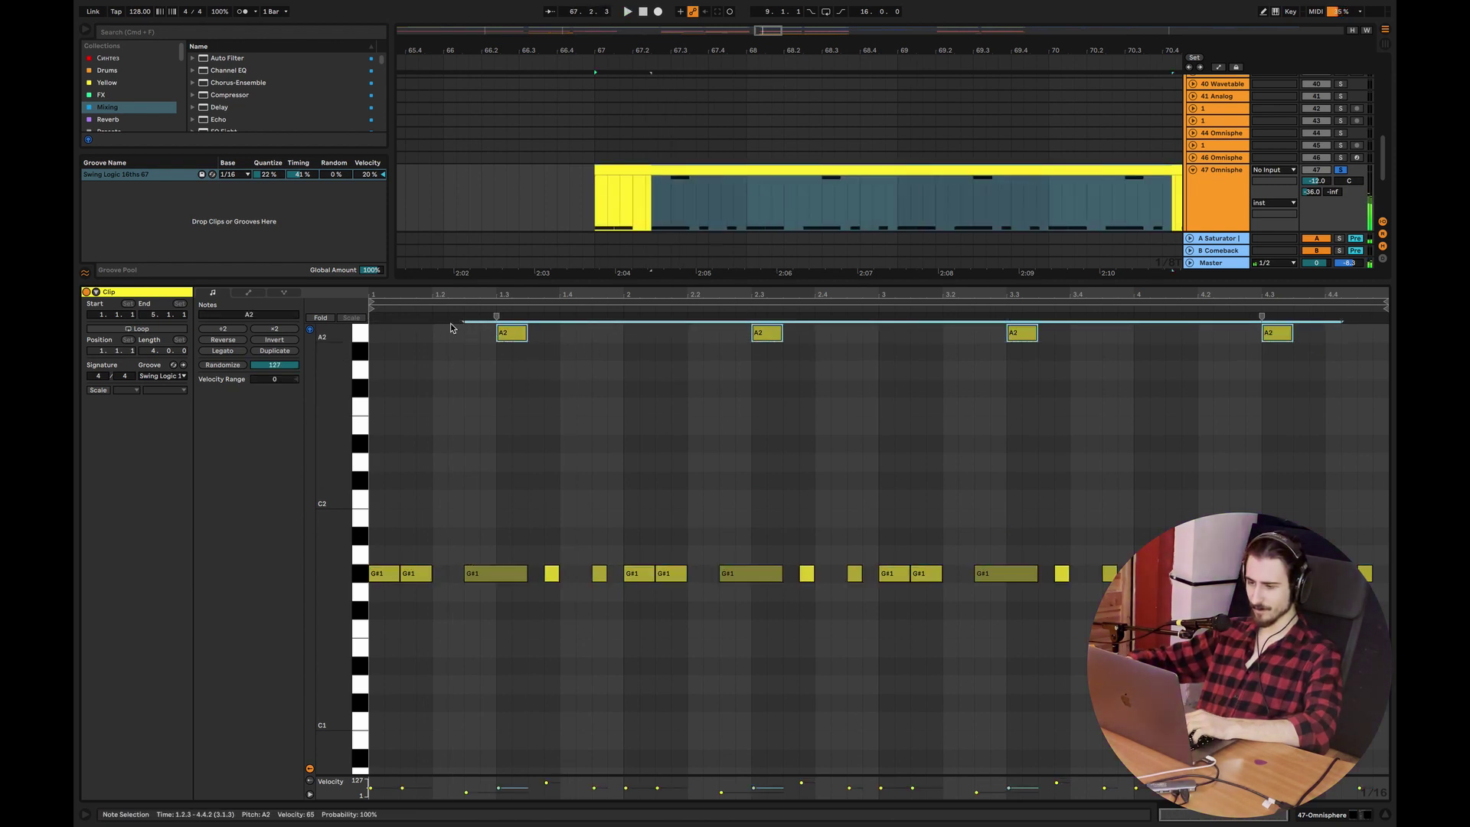
{"action": "key", "text": "shift+Down"}
{"action": "key", "text": "space"}
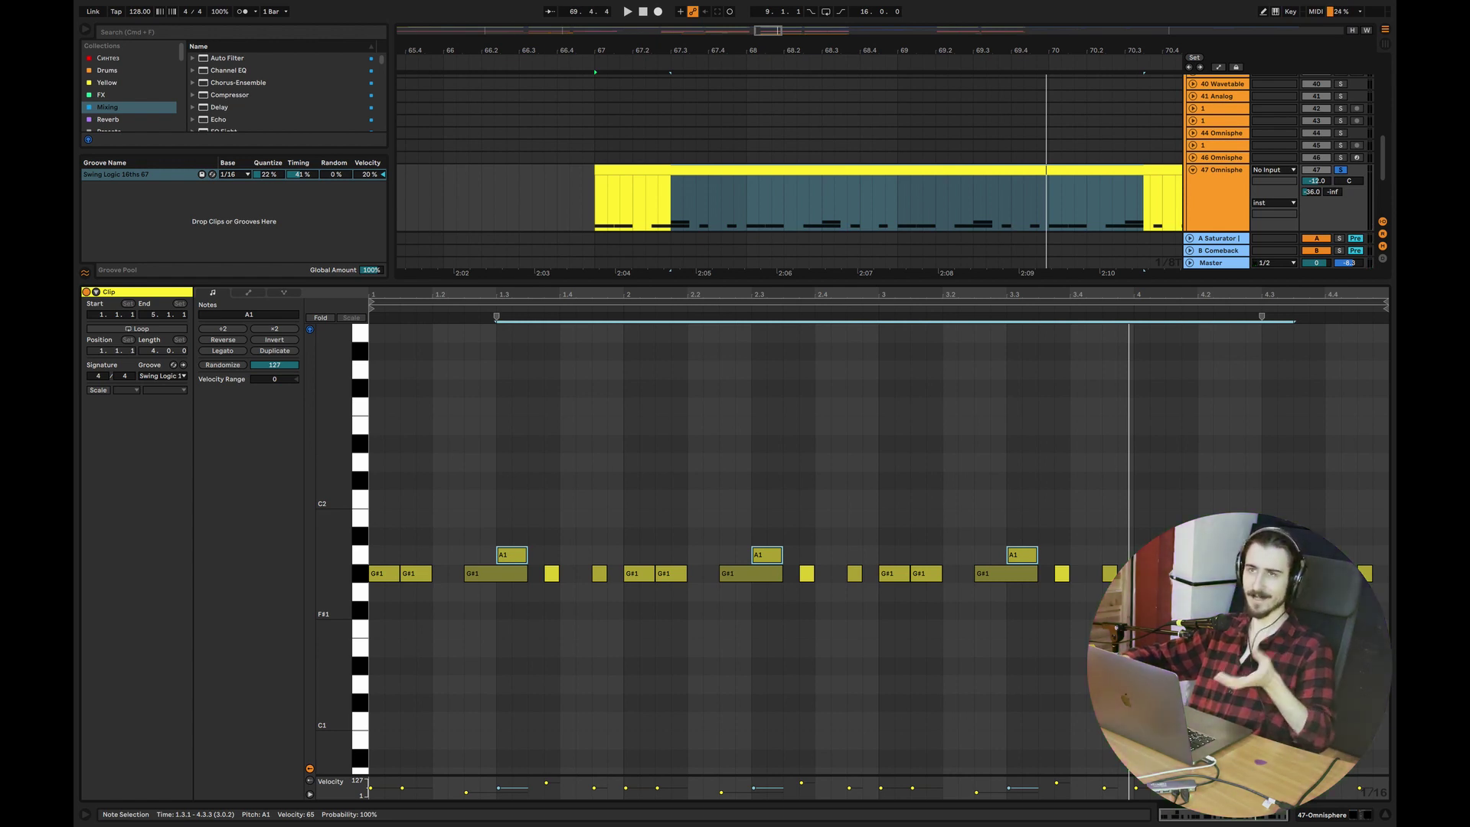
Hide the note editor and undo the note edits and the pasted bass clip on the 47 Omnisphere track
{"action": "key", "text": "super+alt+l"}
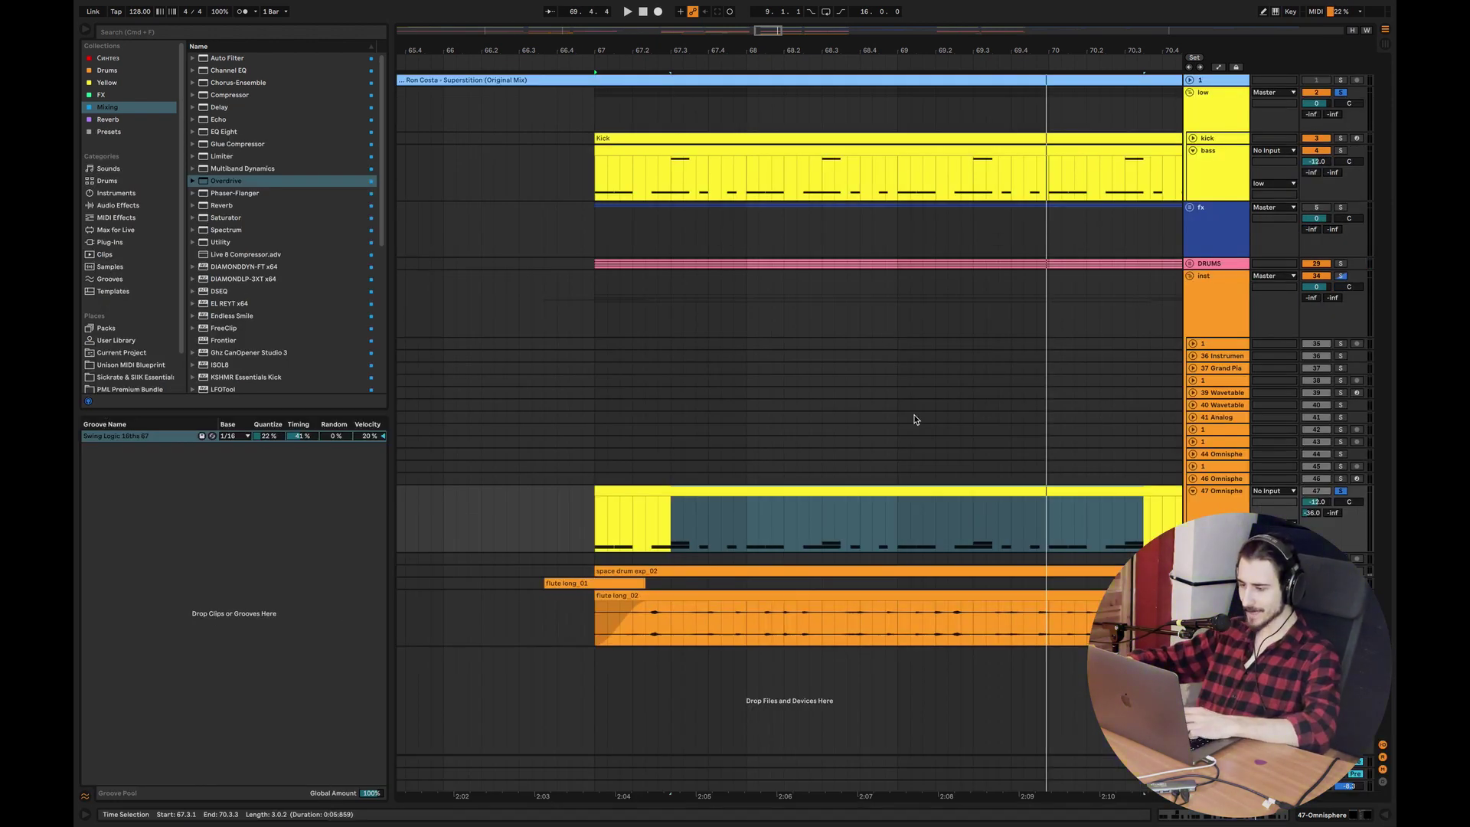
{"action": "key", "text": "space"}
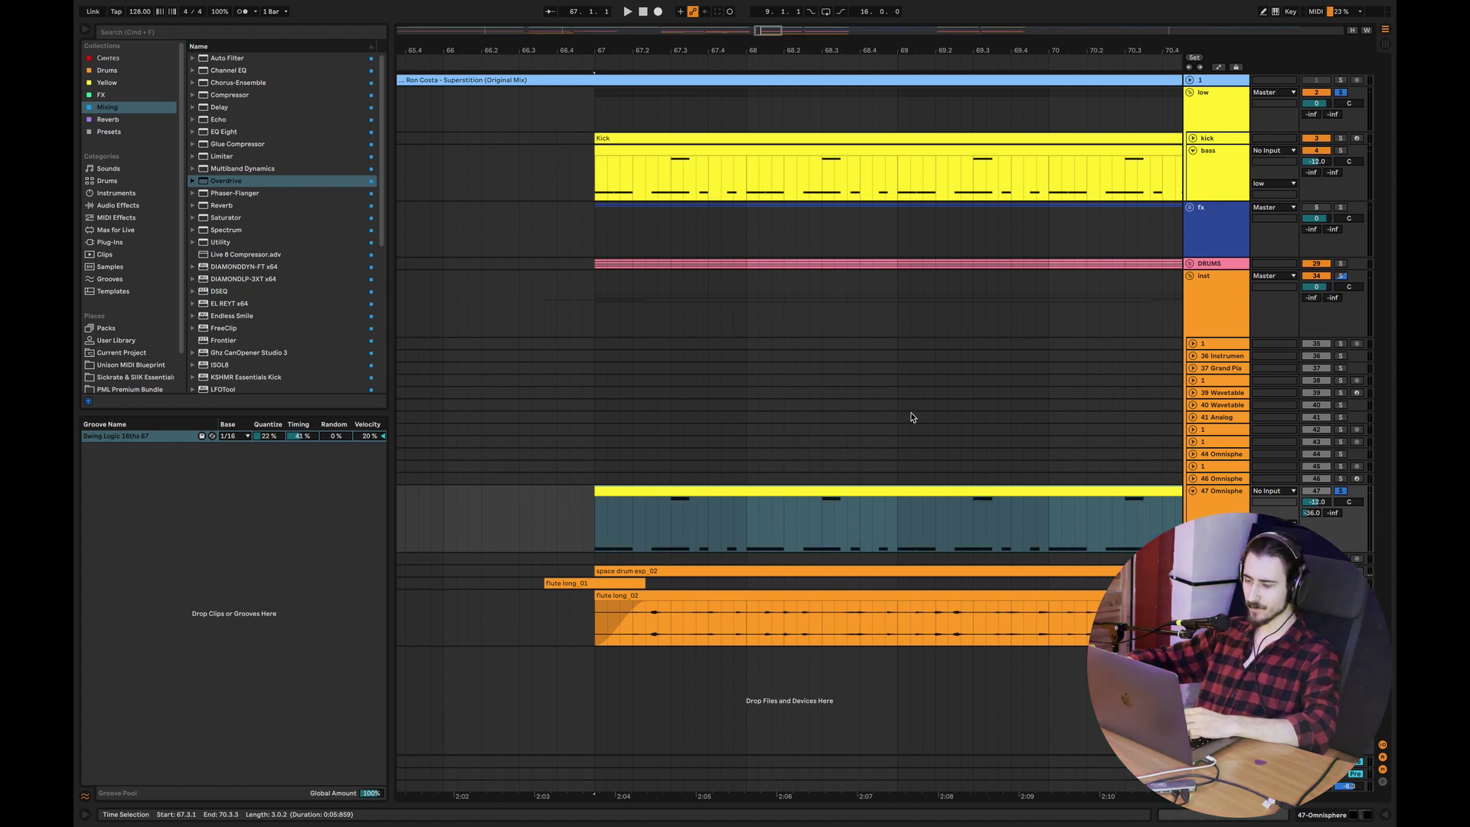
{"action": "key", "text": "super+z"}
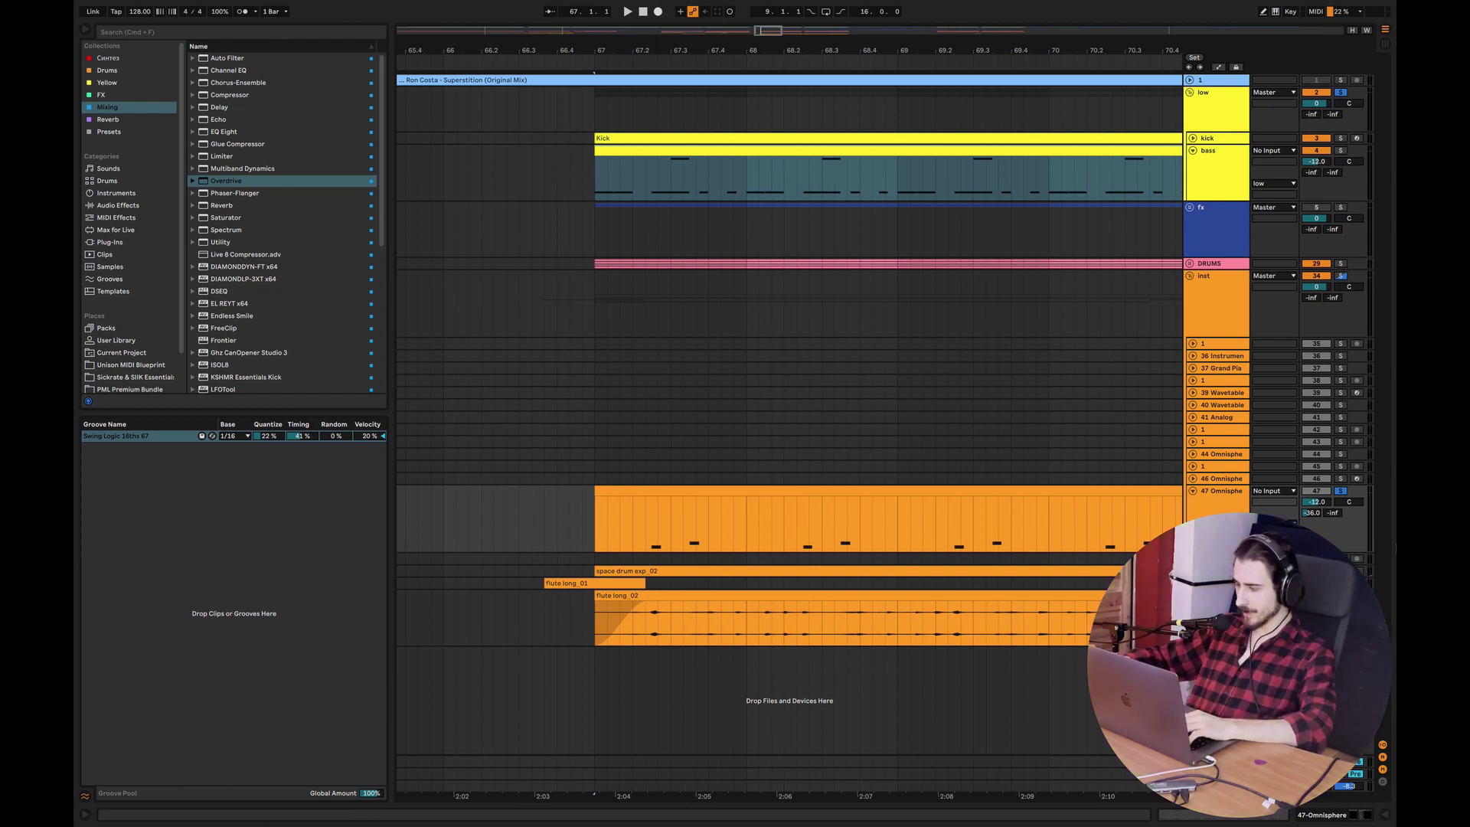
Play the original Omnisphere melody with the bassline from bar 67
{"action": "left_click", "coordinate": [590, 630]}
{"action": "key", "text": "space"}
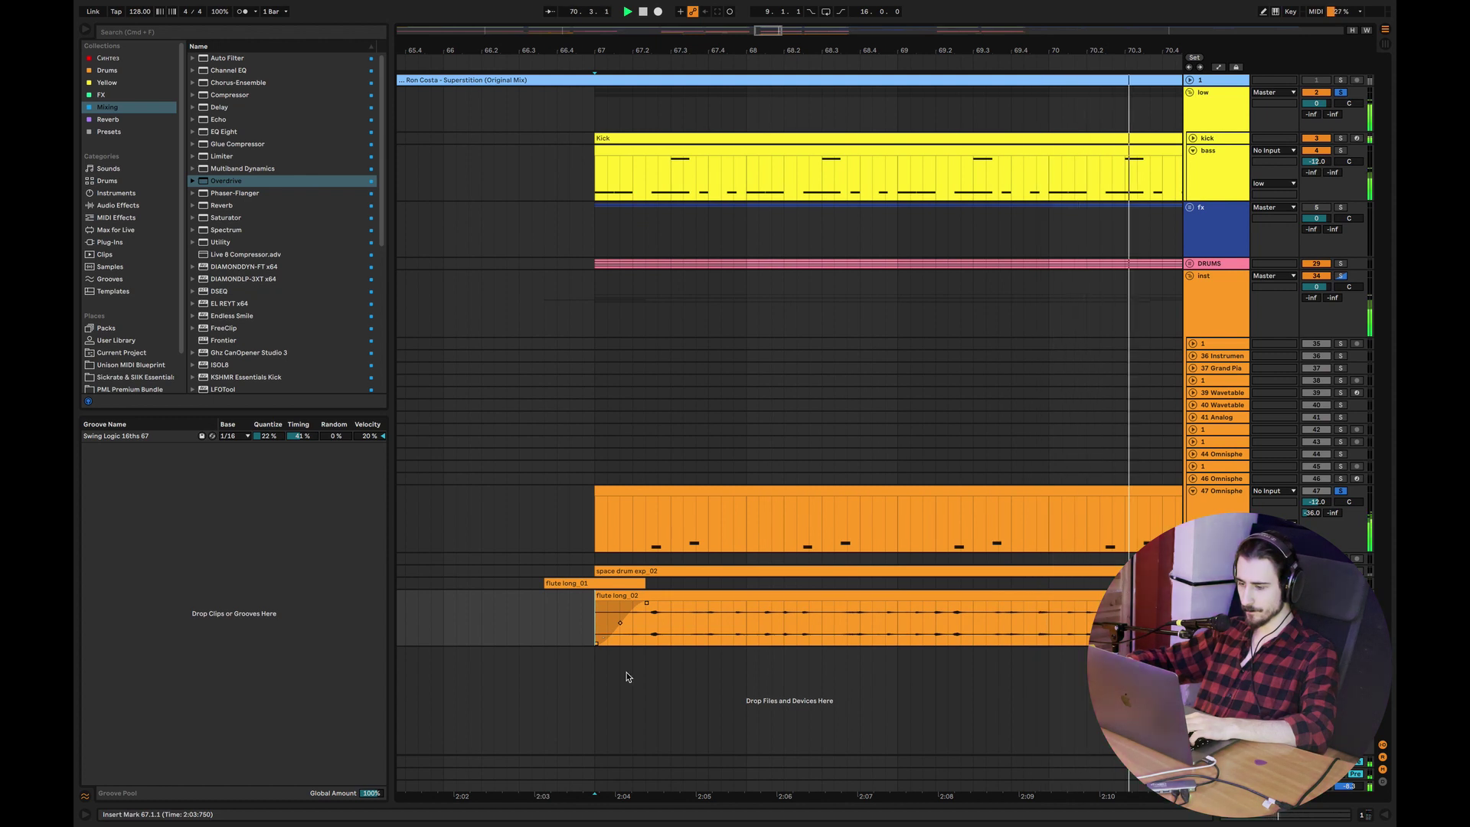
{"action": "key", "text": "space"}
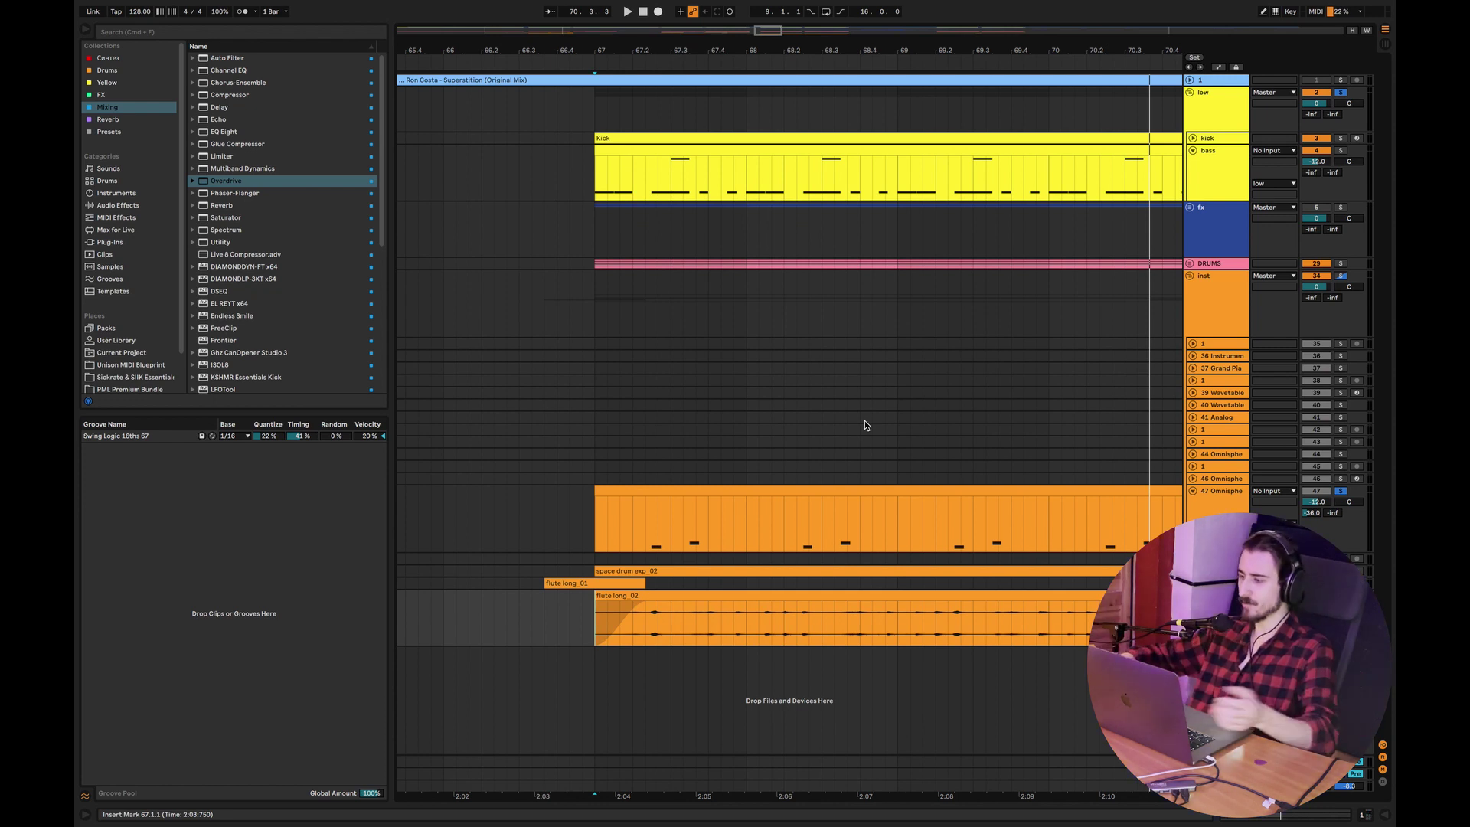
Play from bar 67 with the DRUMS group soloed as well, and highlight bars 67 to 69 on the fx group
{"action": "left_click", "coordinate": [600, 236]}
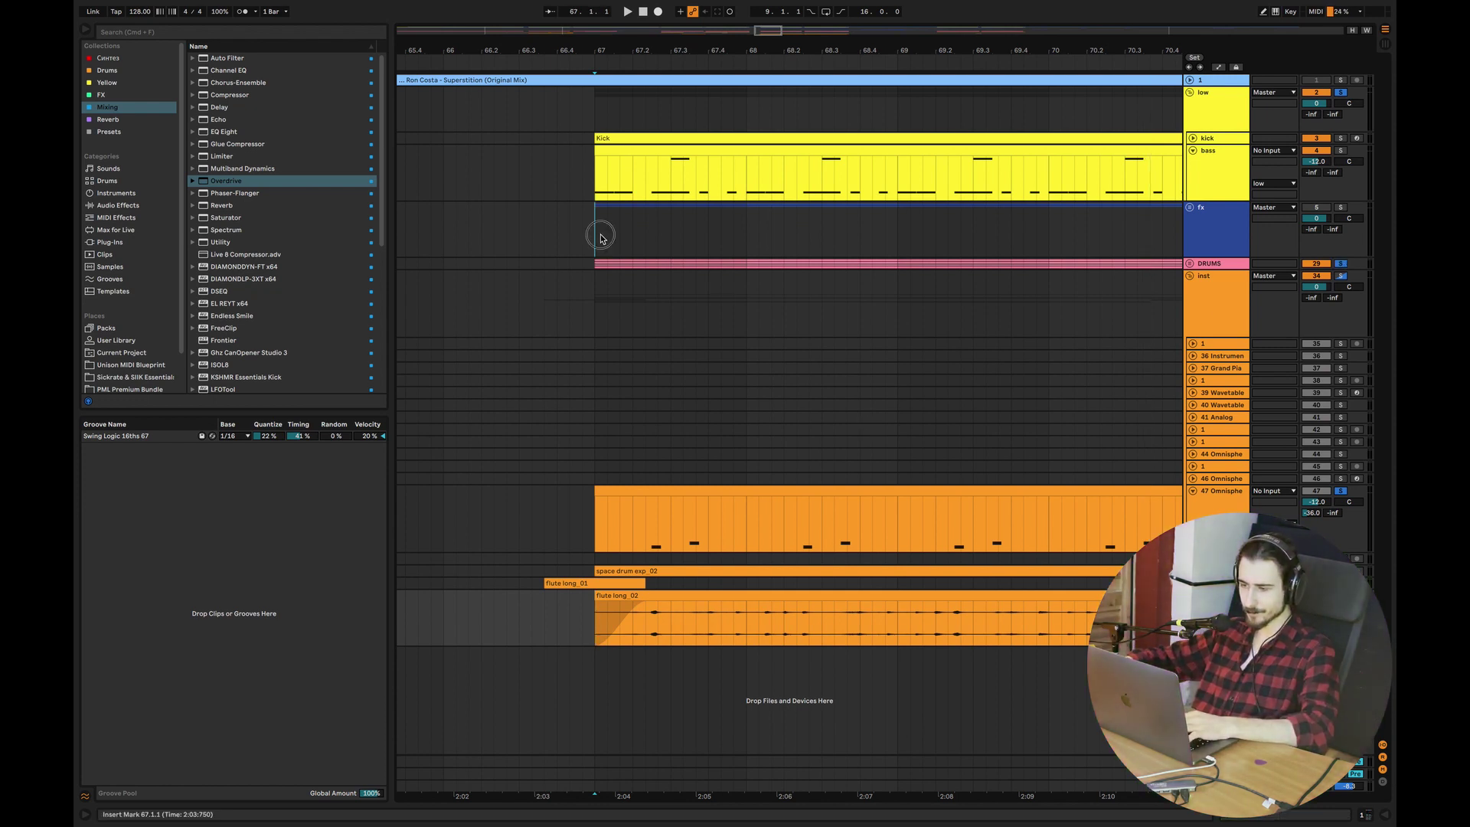
{"action": "key", "text": "space"}
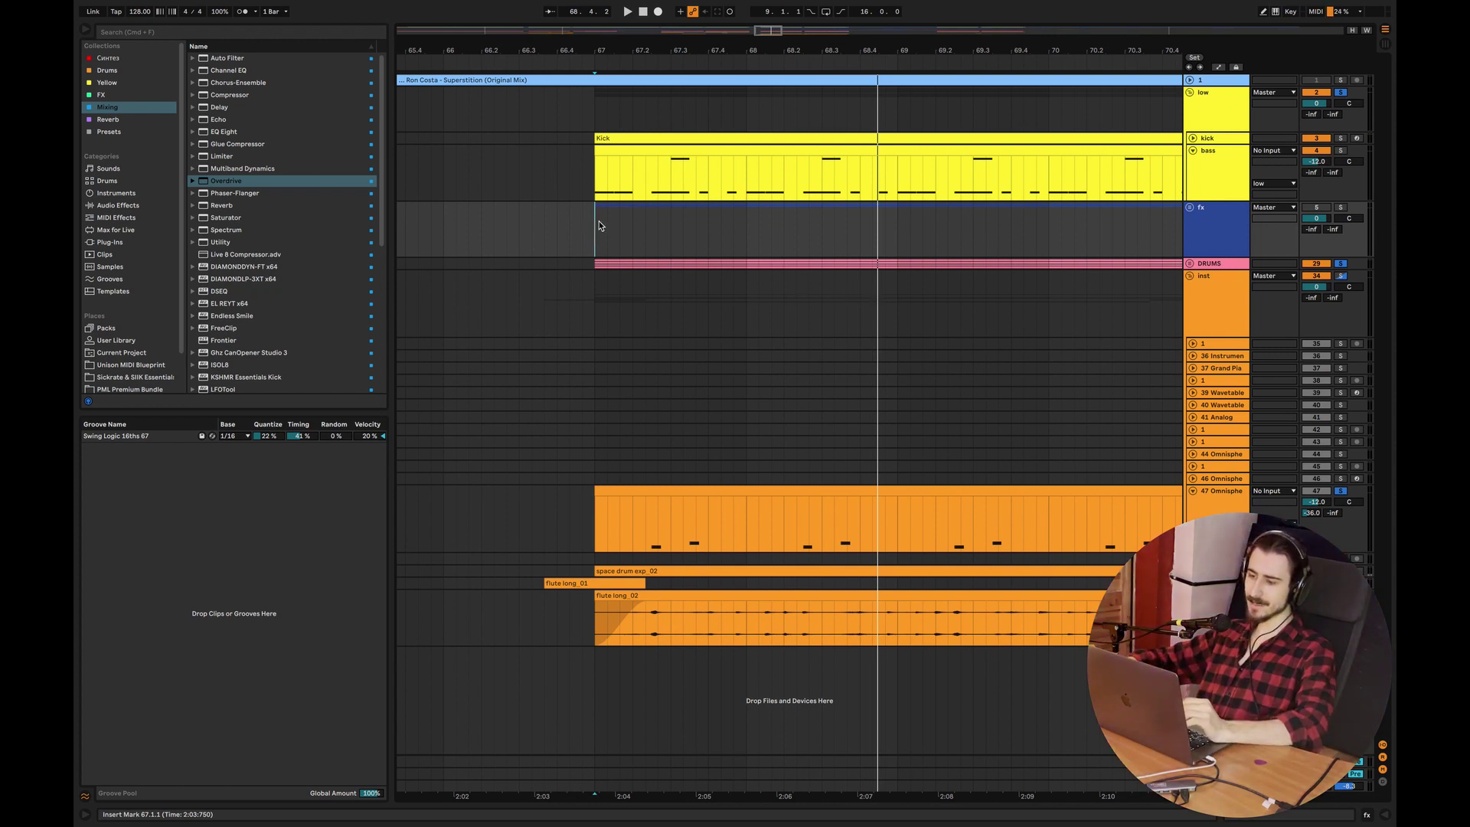
{"action": "left_click_drag", "start_coordinate": [598, 224], "coordinate": [897, 222]}
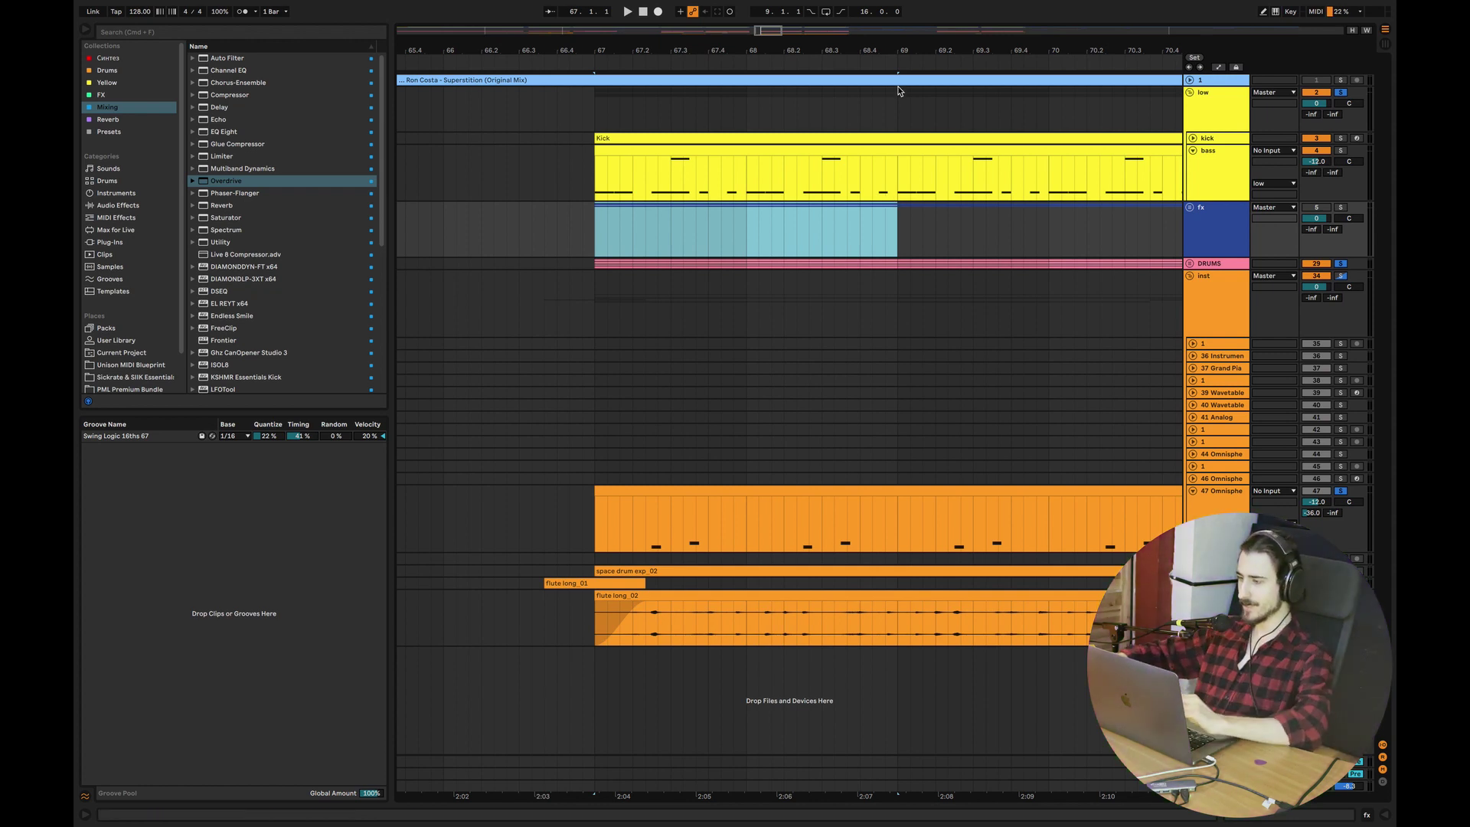
Fold the bass track, the low group, the 47 Omnisphere track and the track holding flute long_02
{"action": "left_click", "coordinate": [1192, 151]}
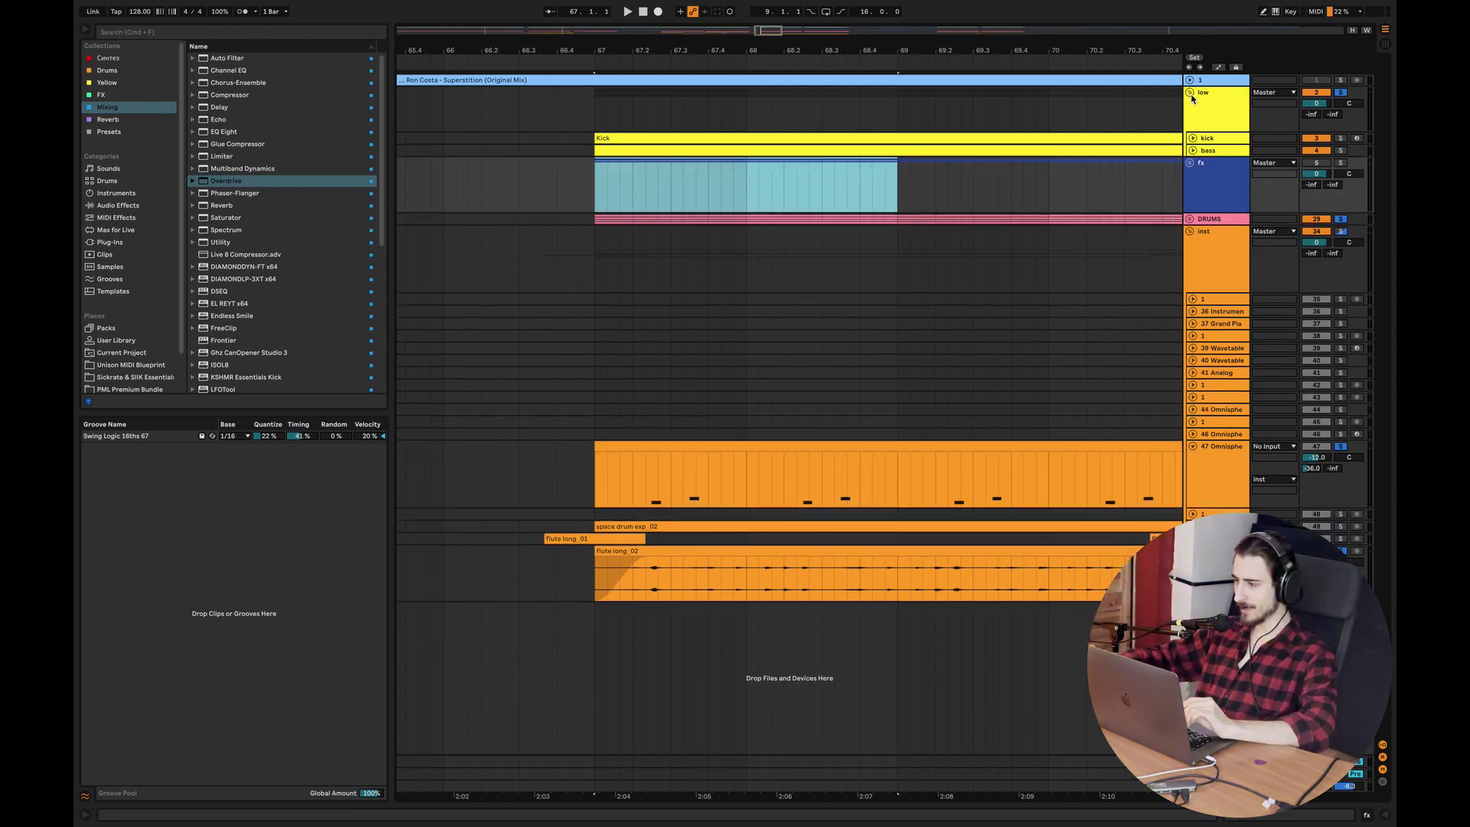
{"action": "left_click", "coordinate": [1190, 93]}
{"action": "left_click", "coordinate": [1190, 174]}
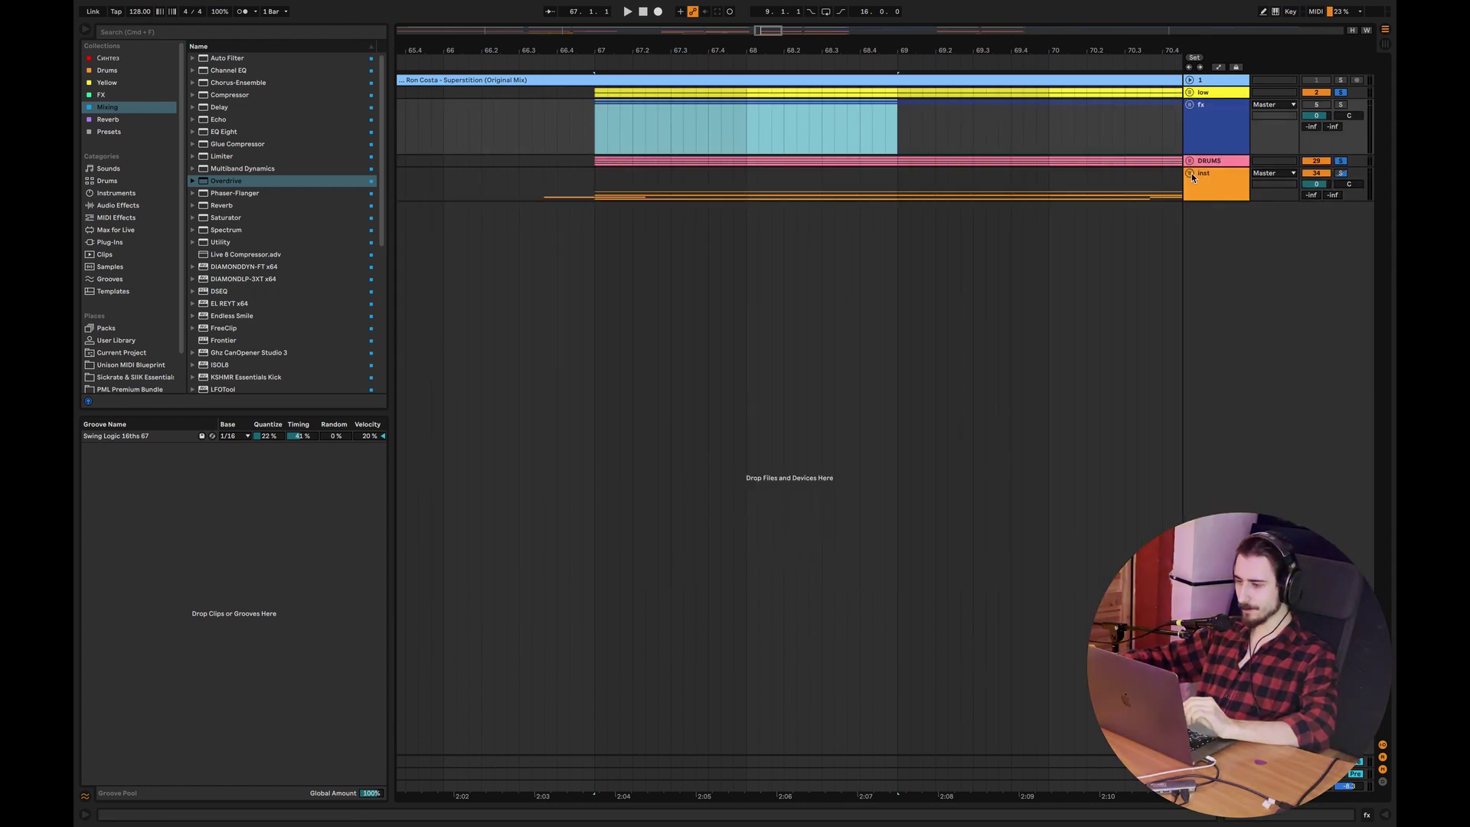
{"action": "left_click", "coordinate": [1188, 174]}
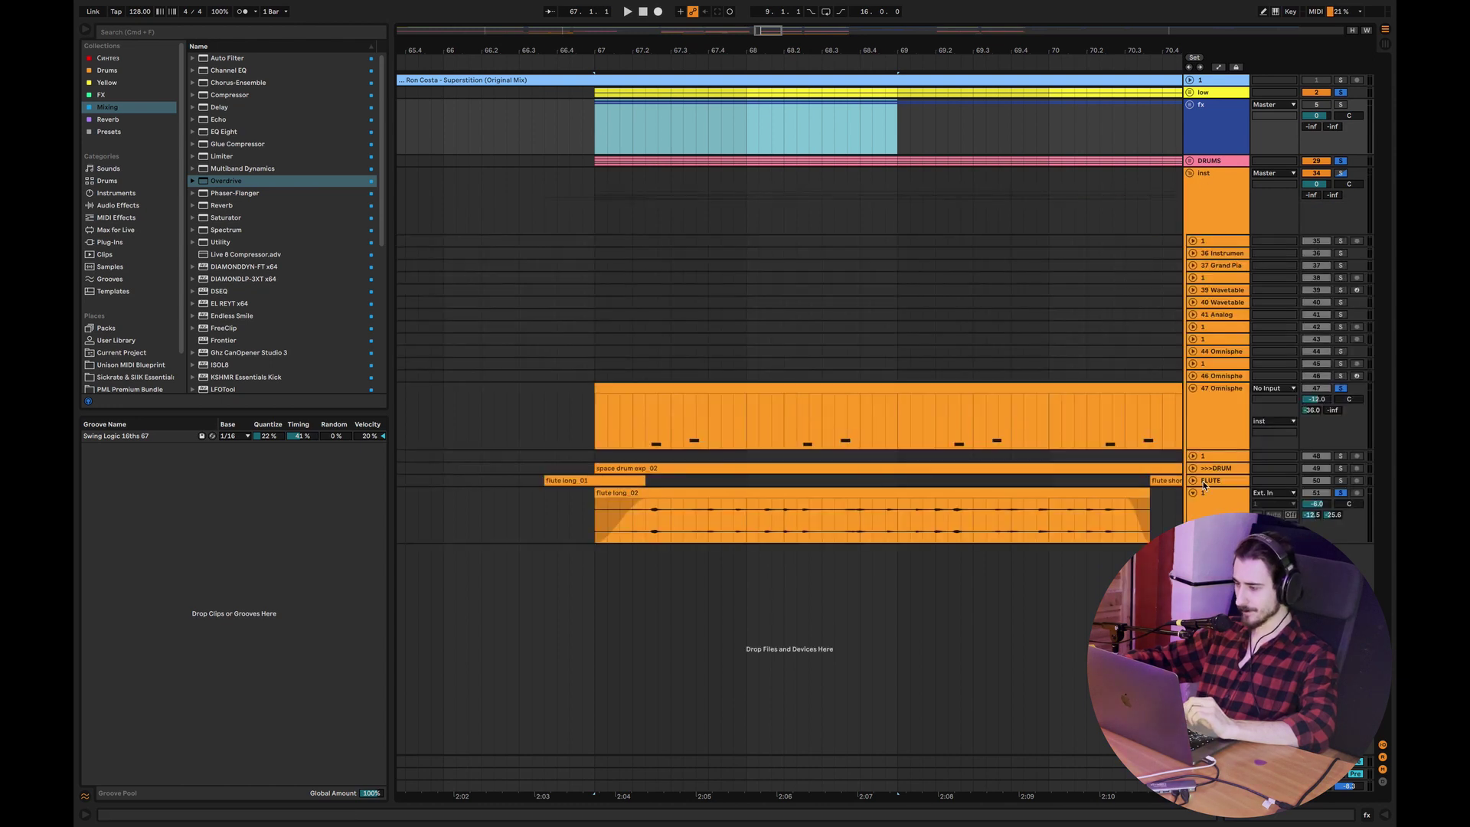
{"action": "left_click", "coordinate": [1192, 392]}
{"action": "left_click", "coordinate": [1199, 437]}
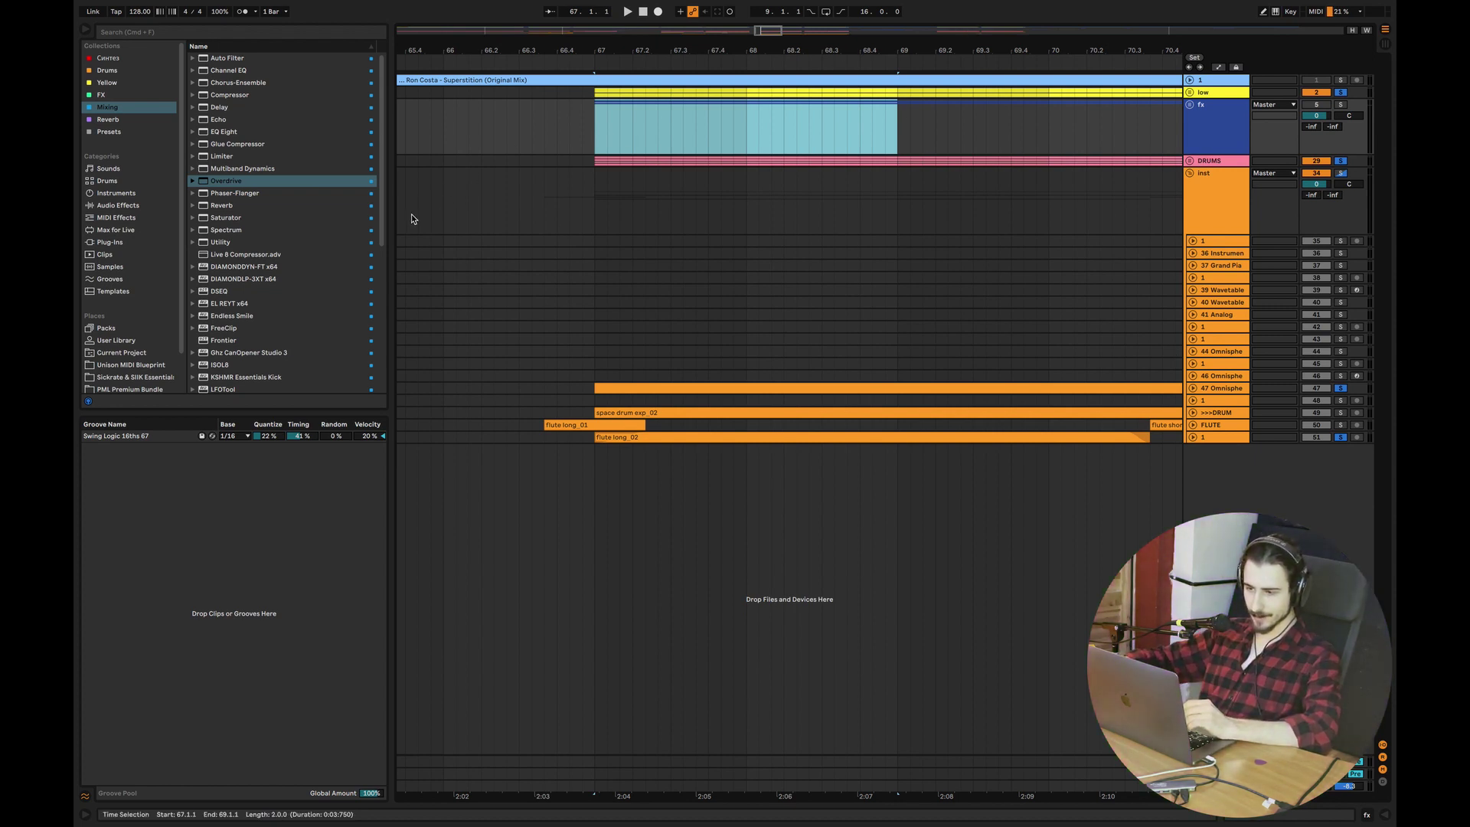
Unfold the flute long_02 and 47 Omnisphere tracks and show the 47 Omnisphere device chain
{"action": "left_click_drag", "start_coordinate": [383, 238], "coordinate": [387, 359]}
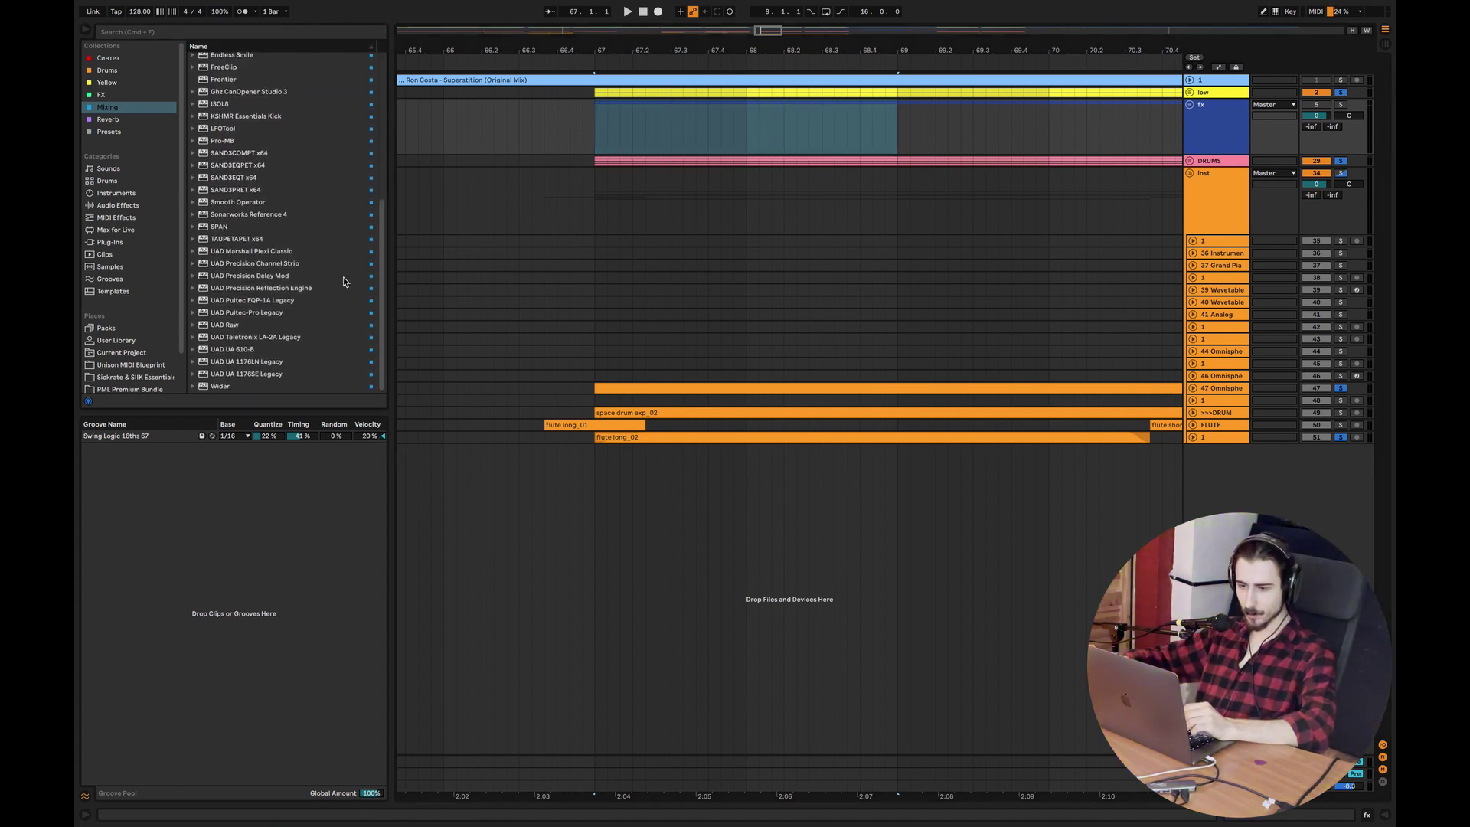
{"action": "left_click", "coordinate": [1192, 437]}
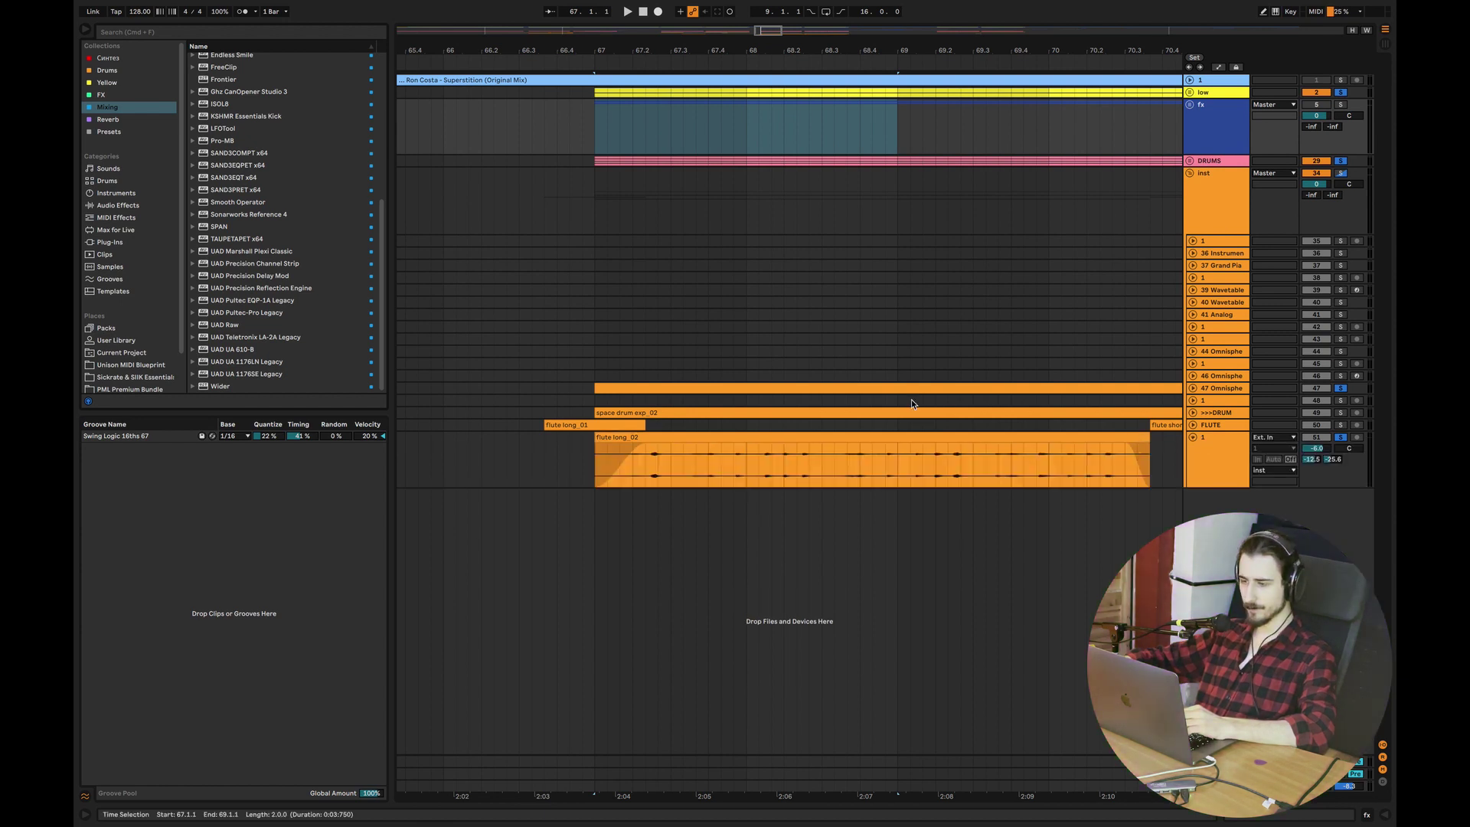
{"action": "left_click", "coordinate": [1192, 388]}
{"action": "left_click", "coordinate": [1215, 411]}
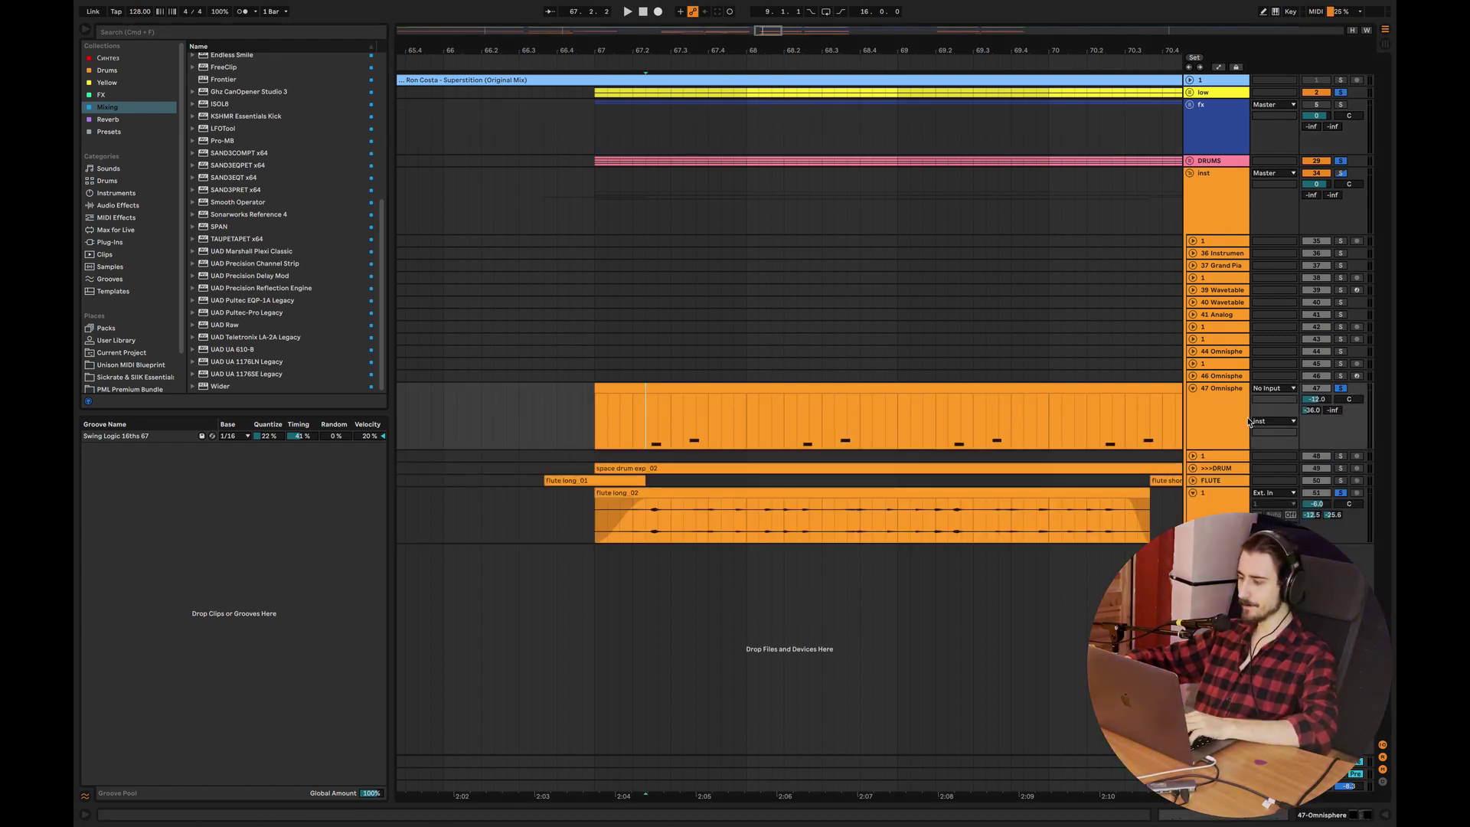
{"action": "double_click", "coordinate": [1216, 411]}
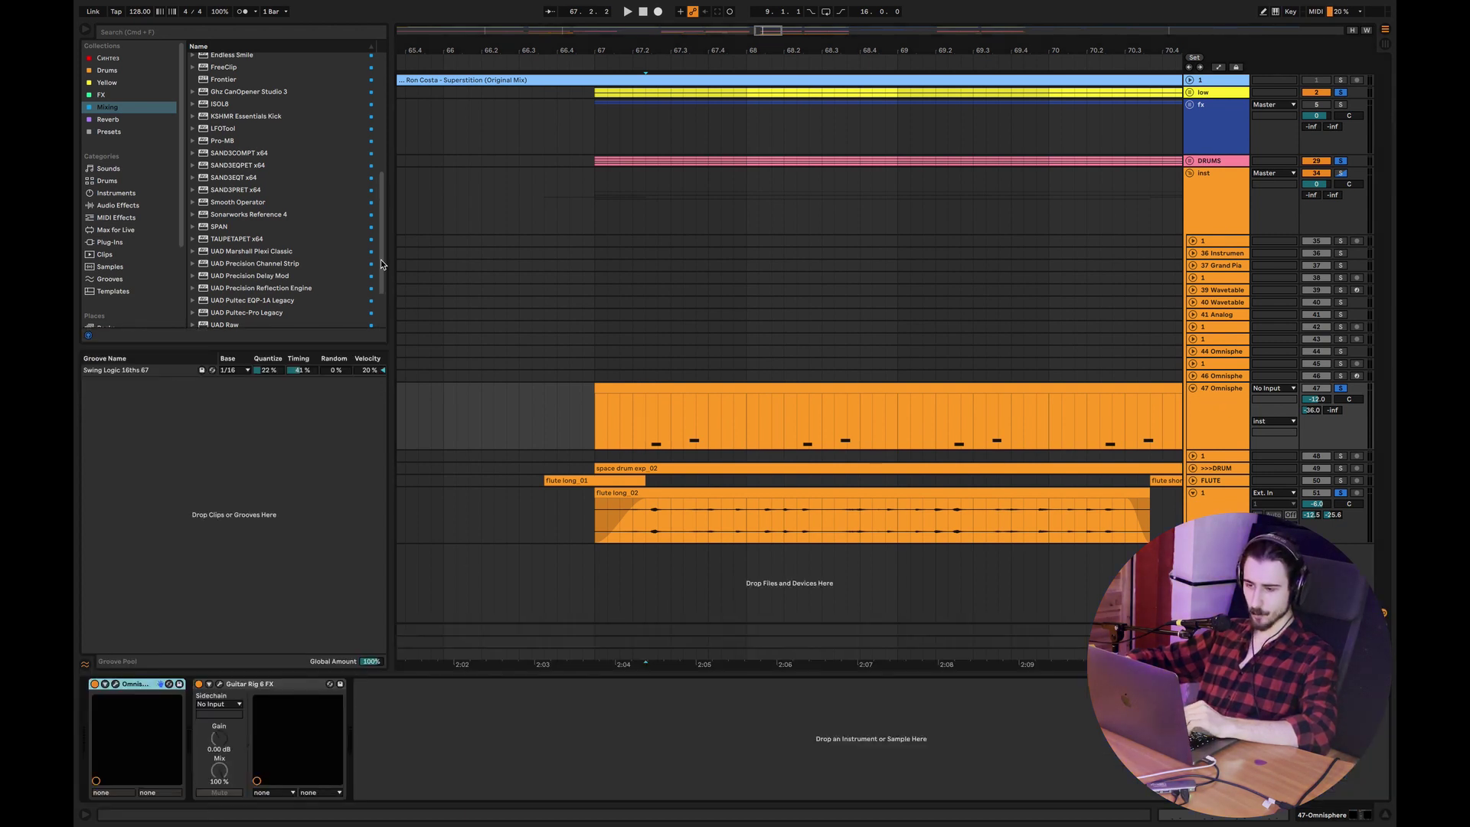
Add the Smooth Operator plug-in to the end of the 47 Omnisphere device chain
{"action": "scroll", "coordinate": [374, 288], "scroll_direction": "down", "scroll_amount": 3}
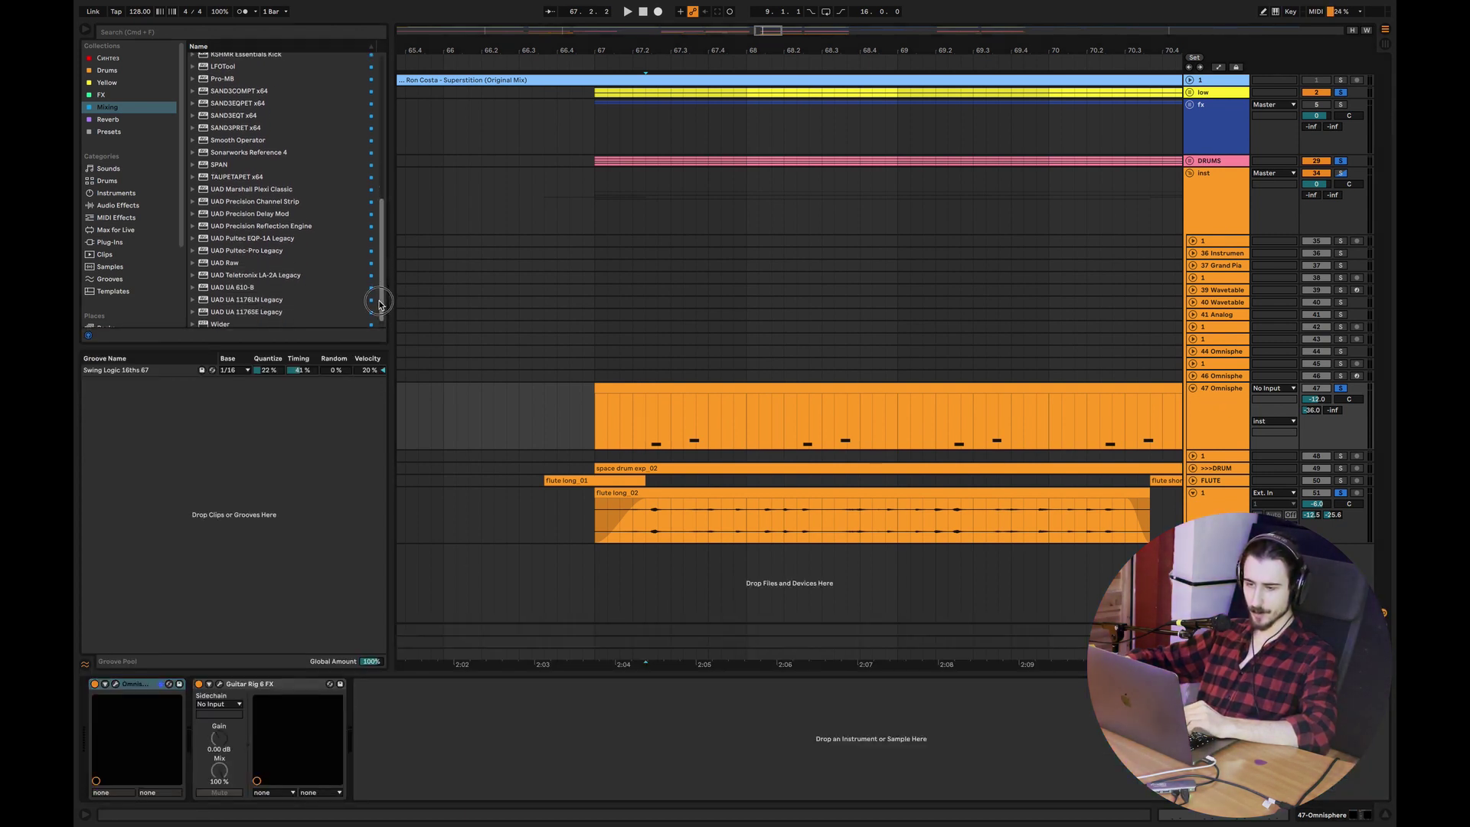
{"action": "left_click", "coordinate": [240, 137]}
{"action": "key", "text": "Return"}
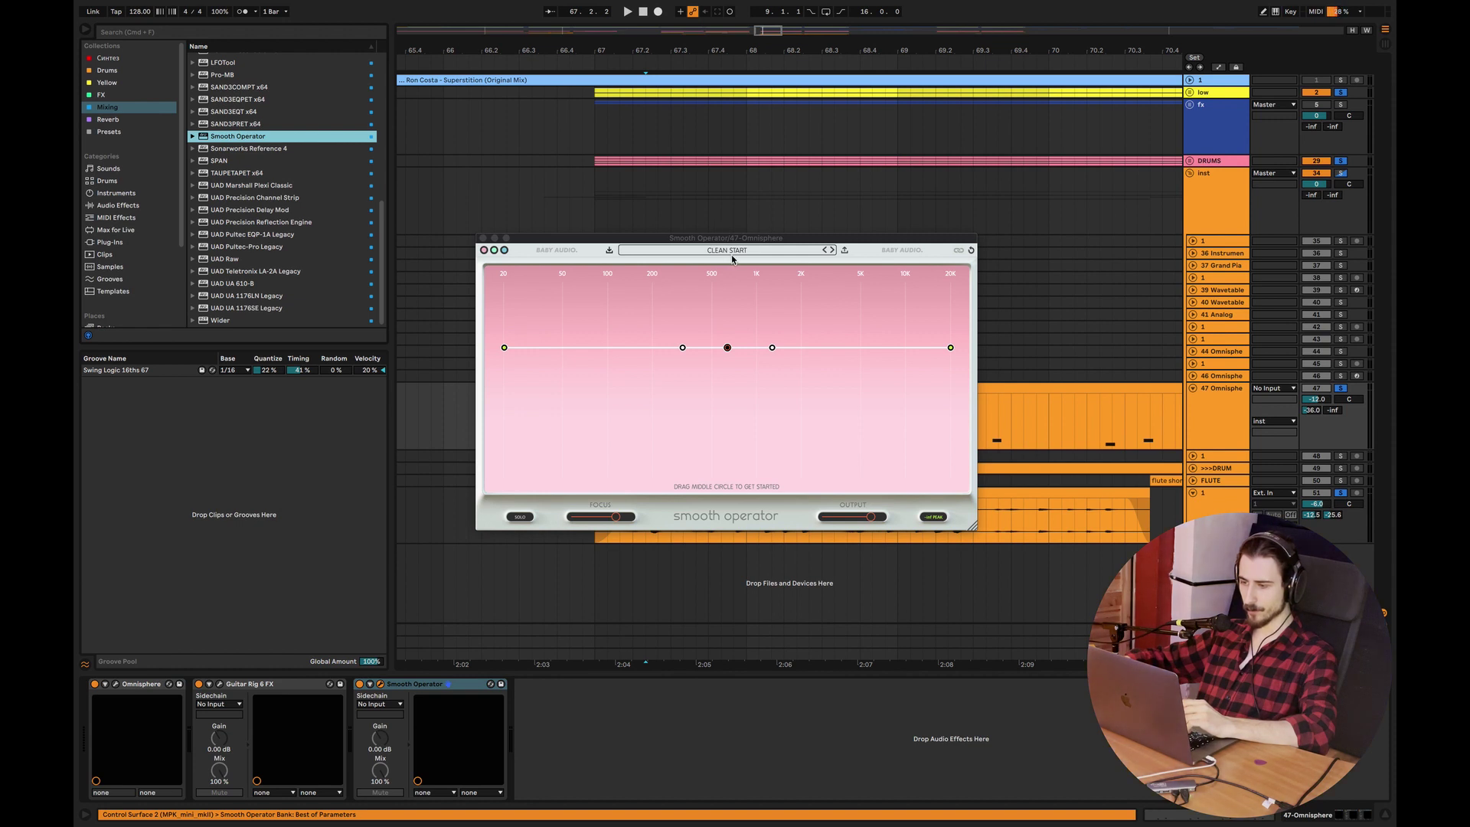
{"action": "left_click_drag", "start_coordinate": [725, 237], "coordinate": [755, 251]}
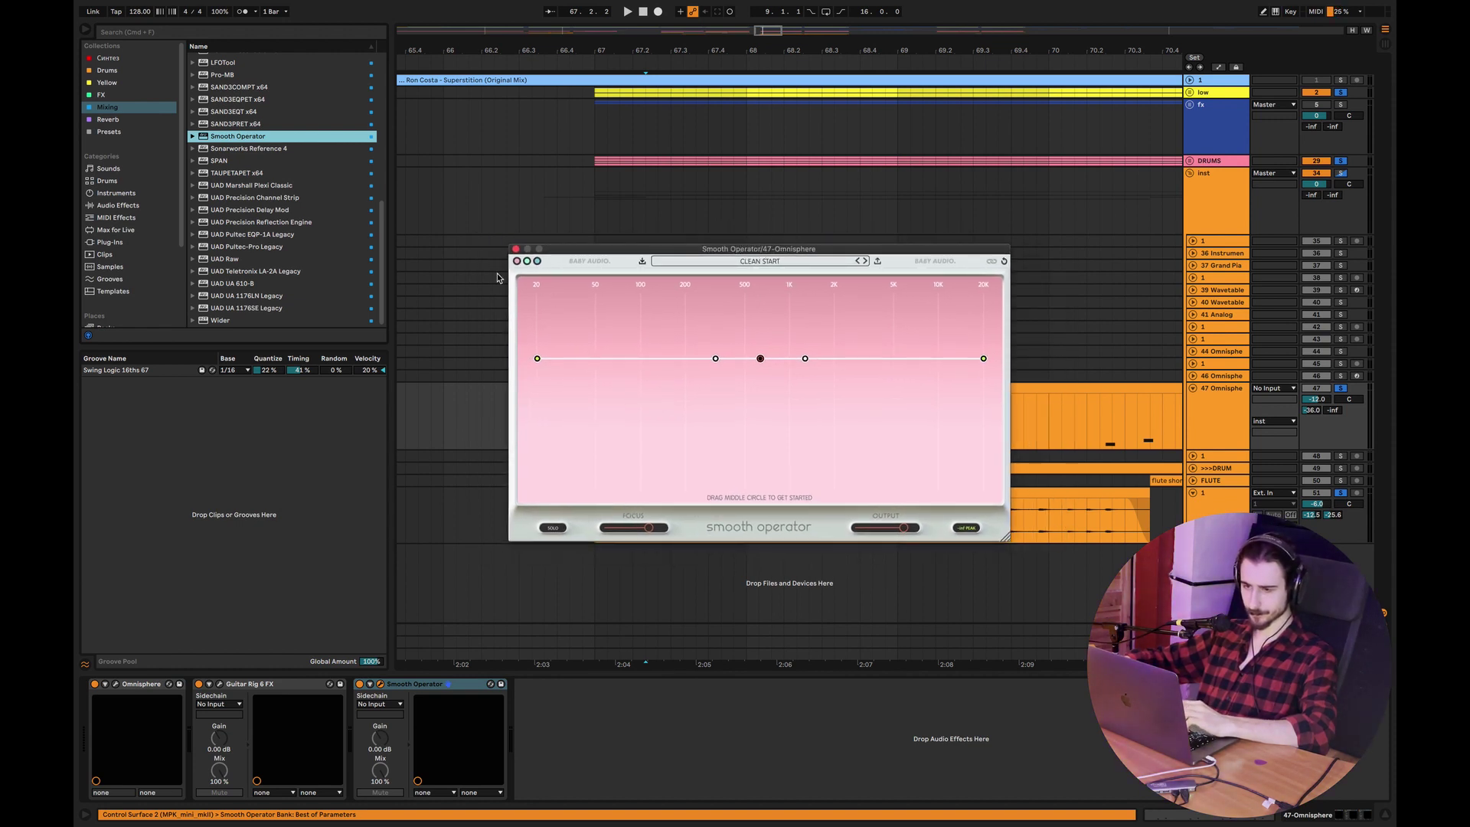
Add the DSEQ plug-in after Smooth Operator on the 47 Omnisphere track and close its window
{"action": "scroll", "coordinate": [385, 205], "scroll_direction": "up", "scroll_amount": 4}
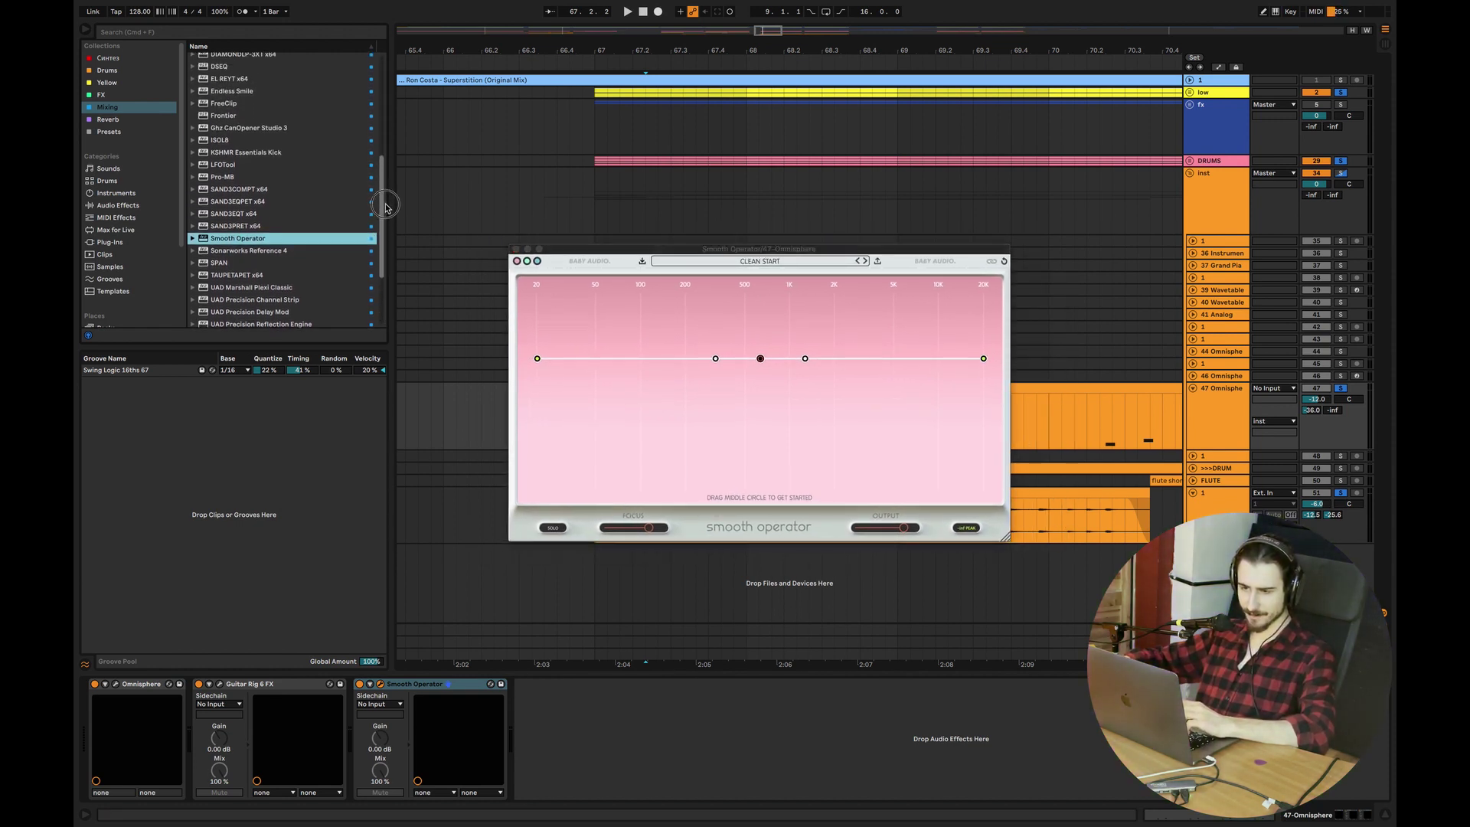
{"action": "scroll", "coordinate": [384, 205], "scroll_direction": "up", "scroll_amount": 3}
{"action": "left_click_drag", "start_coordinate": [224, 130], "coordinate": [480, 205]}
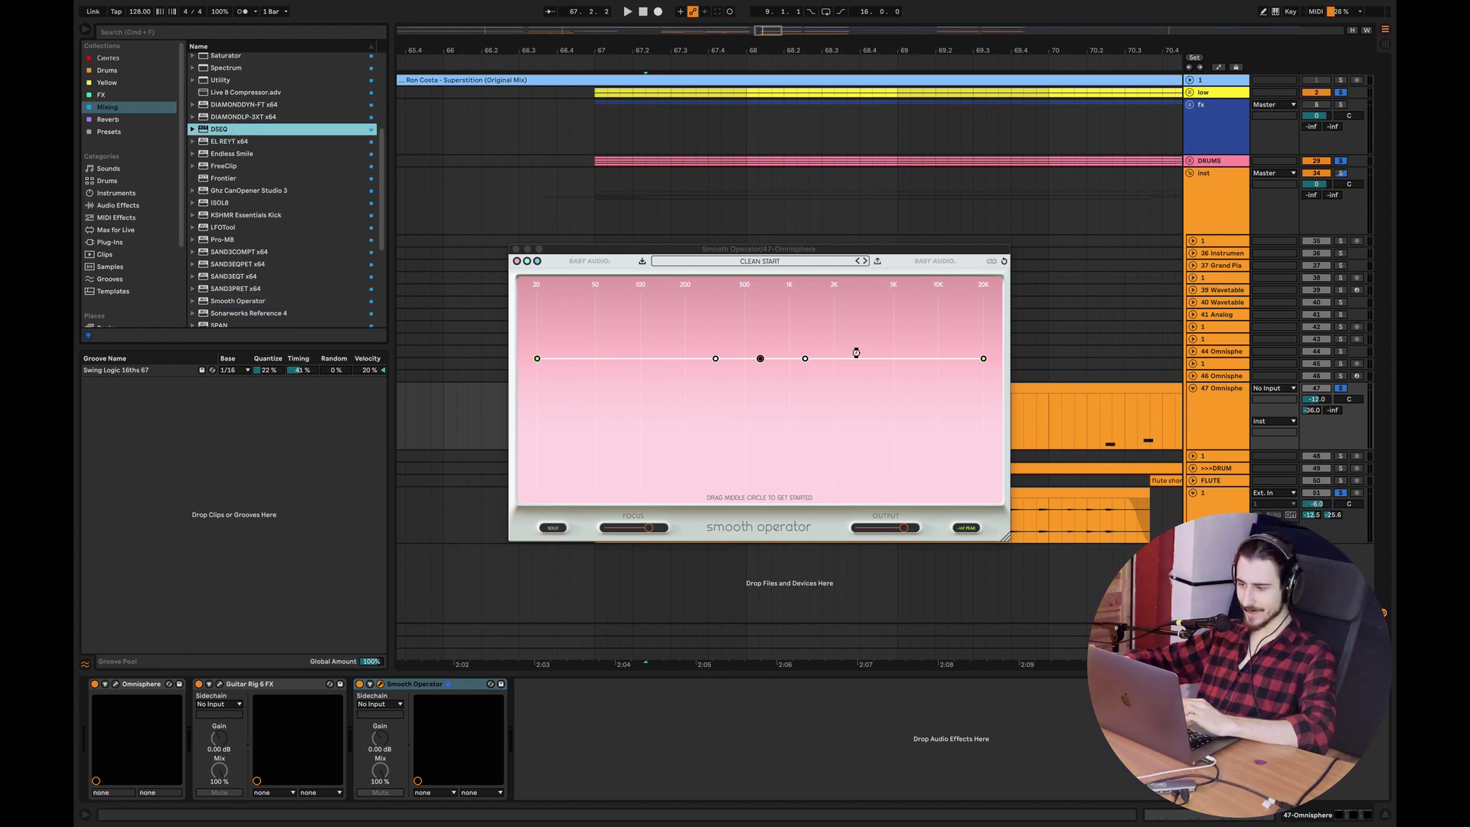
{"action": "left_click_drag", "start_coordinate": [855, 352], "coordinate": [852, 343]}
{"action": "left_click_drag", "start_coordinate": [830, 264], "coordinate": [784, 332]}
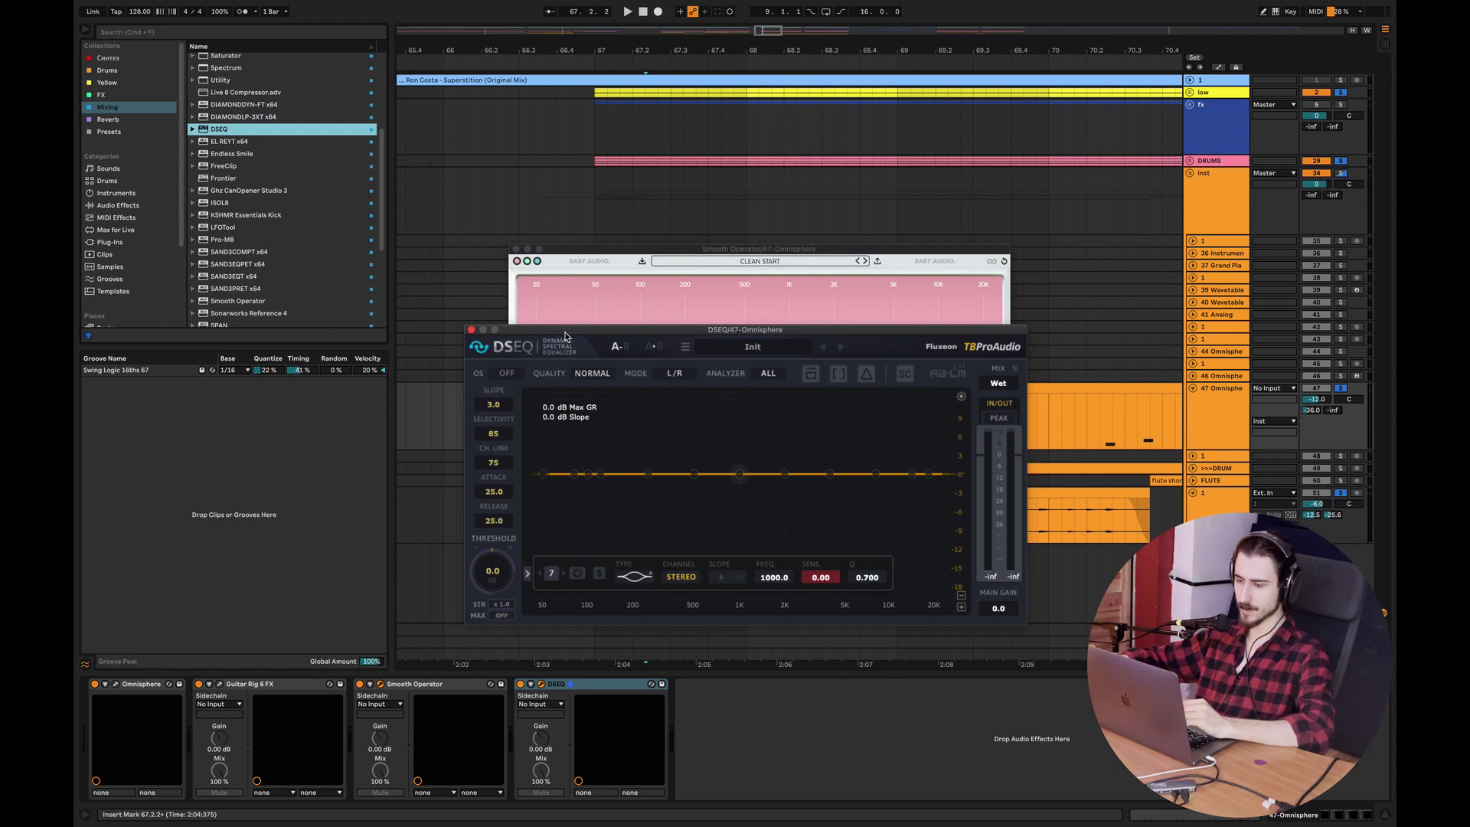
{"action": "left_click", "coordinate": [471, 329]}
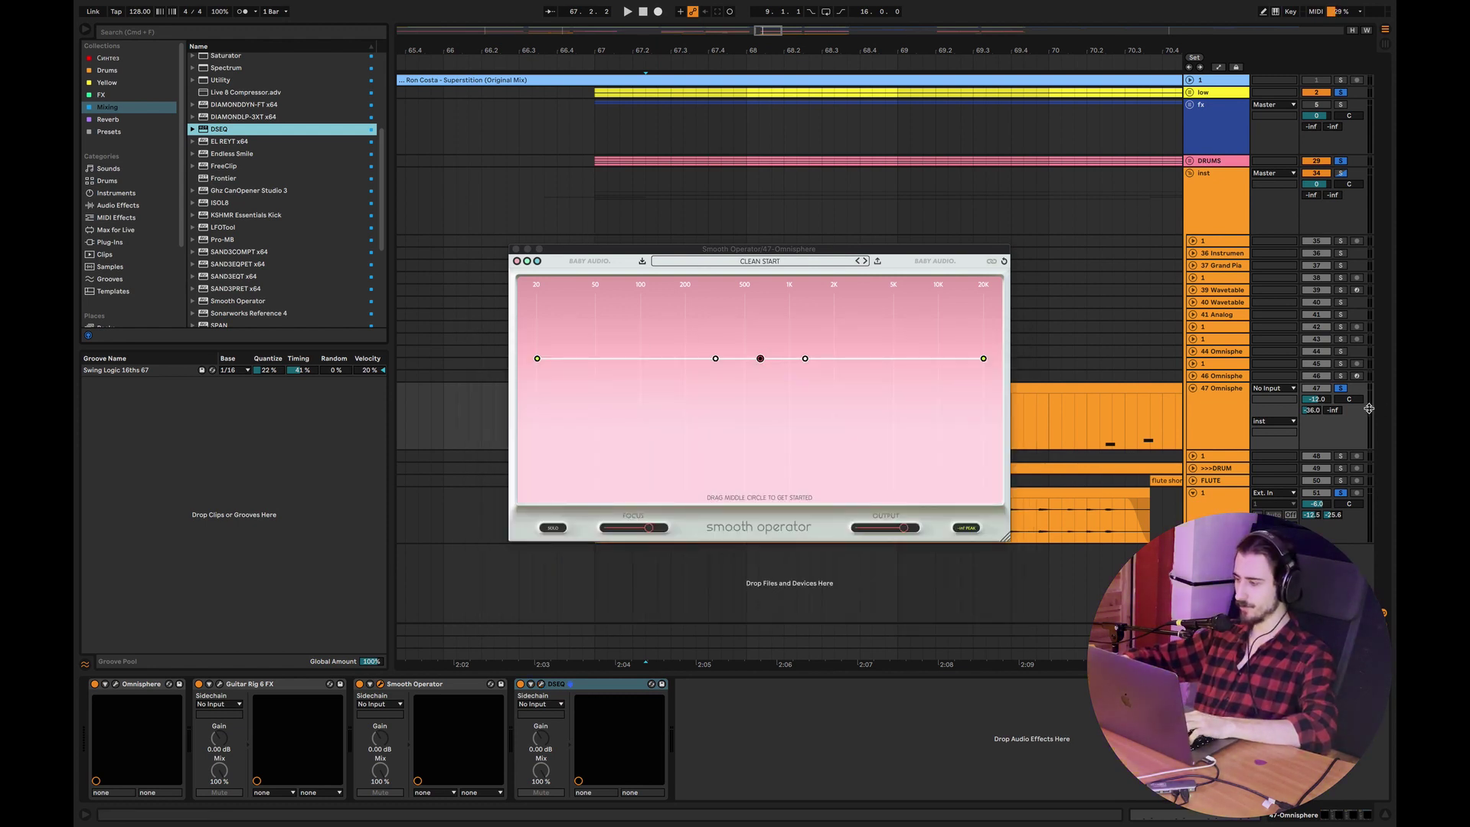
Lower Smooth Operator's threshold curve, with an extra dip of about 9 dB near 200 Hz and a slightly lower 20 kHz end, and audition it
{"action": "left_click_drag", "start_coordinate": [764, 356], "coordinate": [686, 409]}
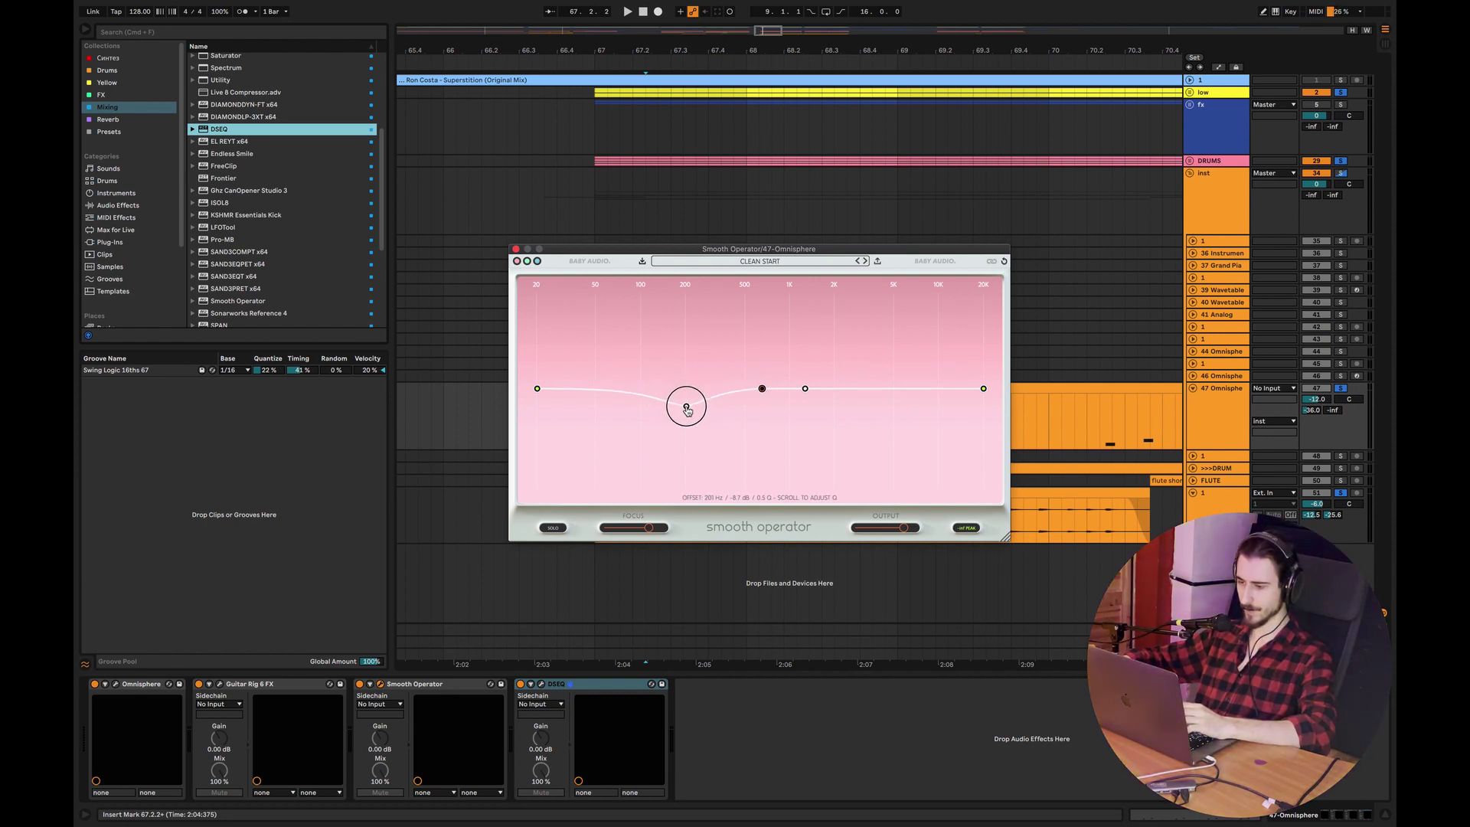
{"action": "mouse_move", "coordinate": [537, 389]}
{"action": "left_mouse_down"}
{"action": "mouse_move", "coordinate": [535, 371]}
{"action": "mouse_move", "coordinate": [536, 388]}
{"action": "left_mouse_up"}
{"action": "left_click_drag", "start_coordinate": [983, 388], "coordinate": [988, 405]}
{"action": "key", "text": "space"}
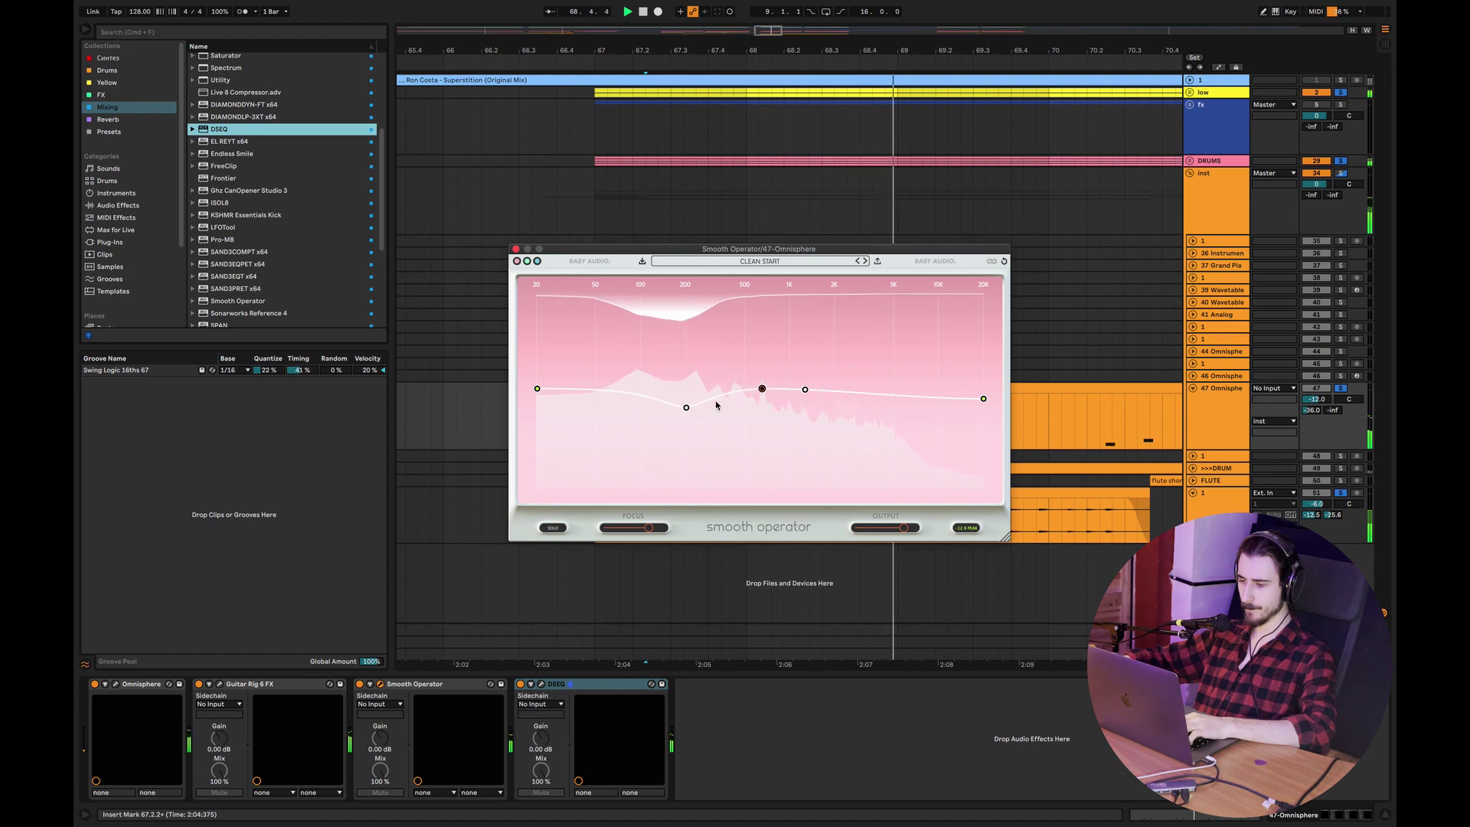
{"action": "key", "text": "space"}
Raise Smooth Operator's threshold to about -38 dB and unsolo the DRUMS group and flute long_02 track during playback
{"action": "left_click_drag", "start_coordinate": [761, 388], "coordinate": [764, 371]}
{"action": "key", "text": "space"}
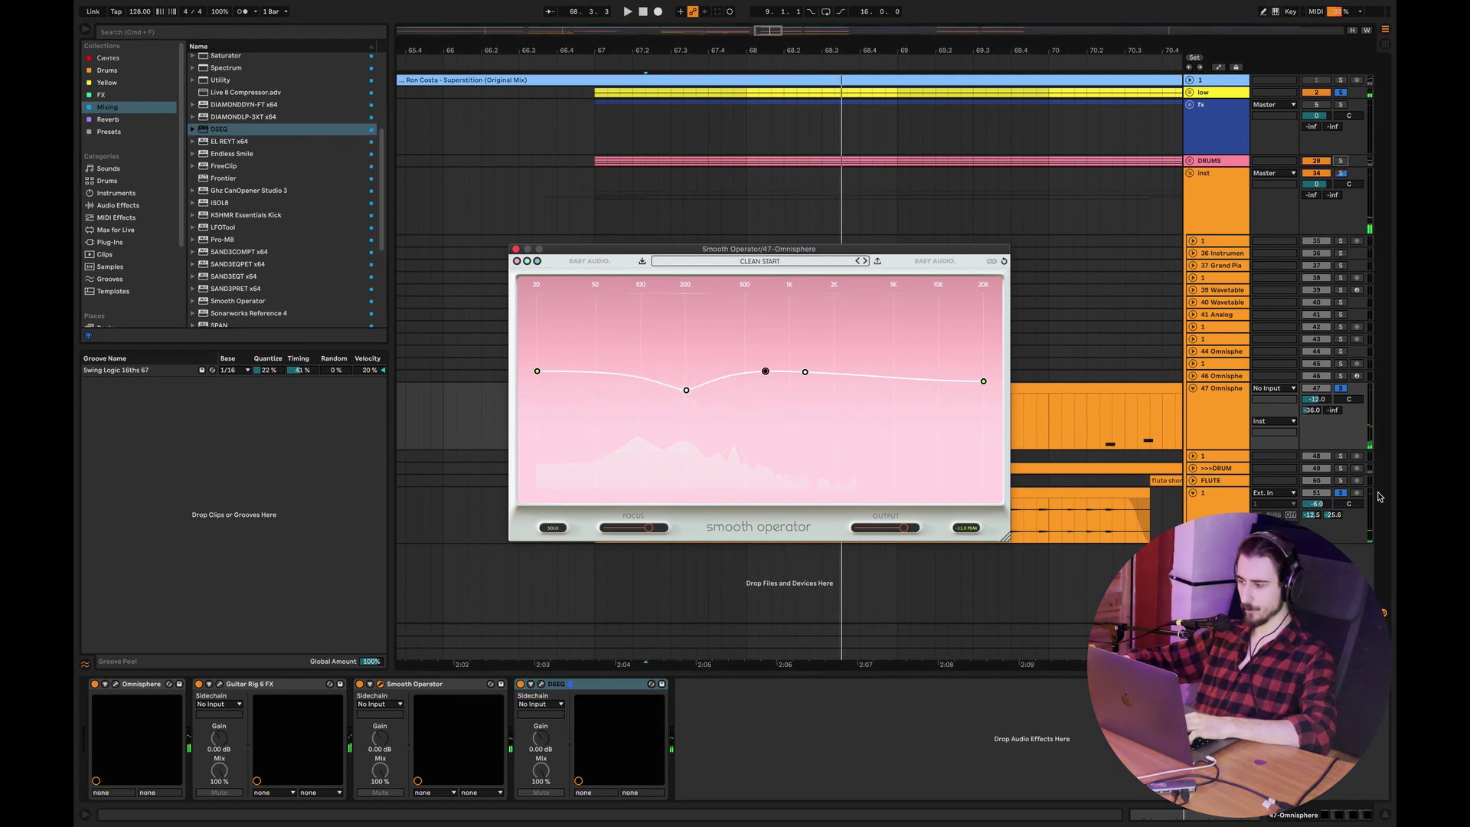
{"action": "key", "text": "space"}
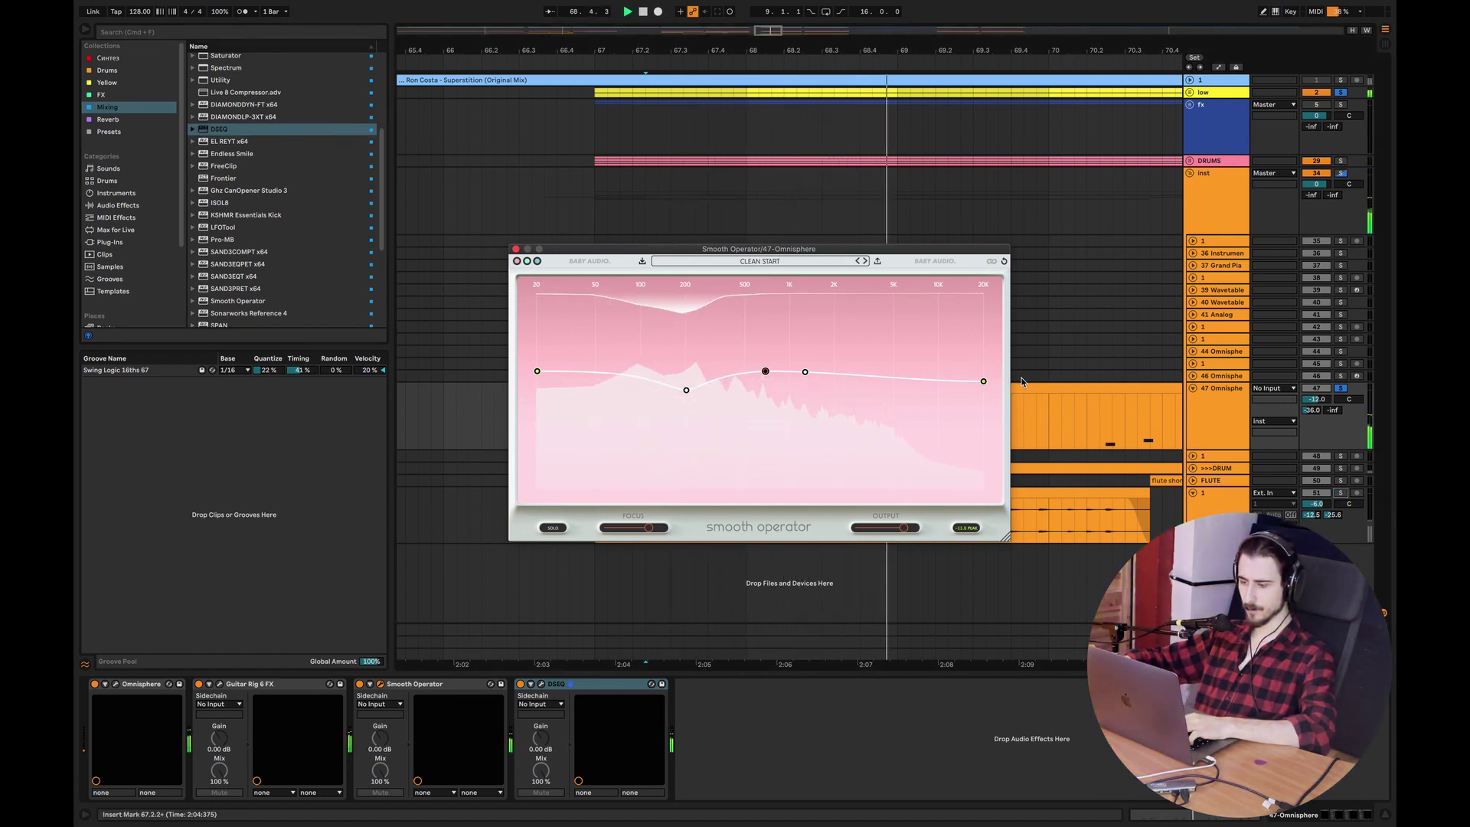
Lower Smooth Operator's threshold to about -48 dB and play the track
{"action": "mouse_move", "coordinate": [767, 372]}
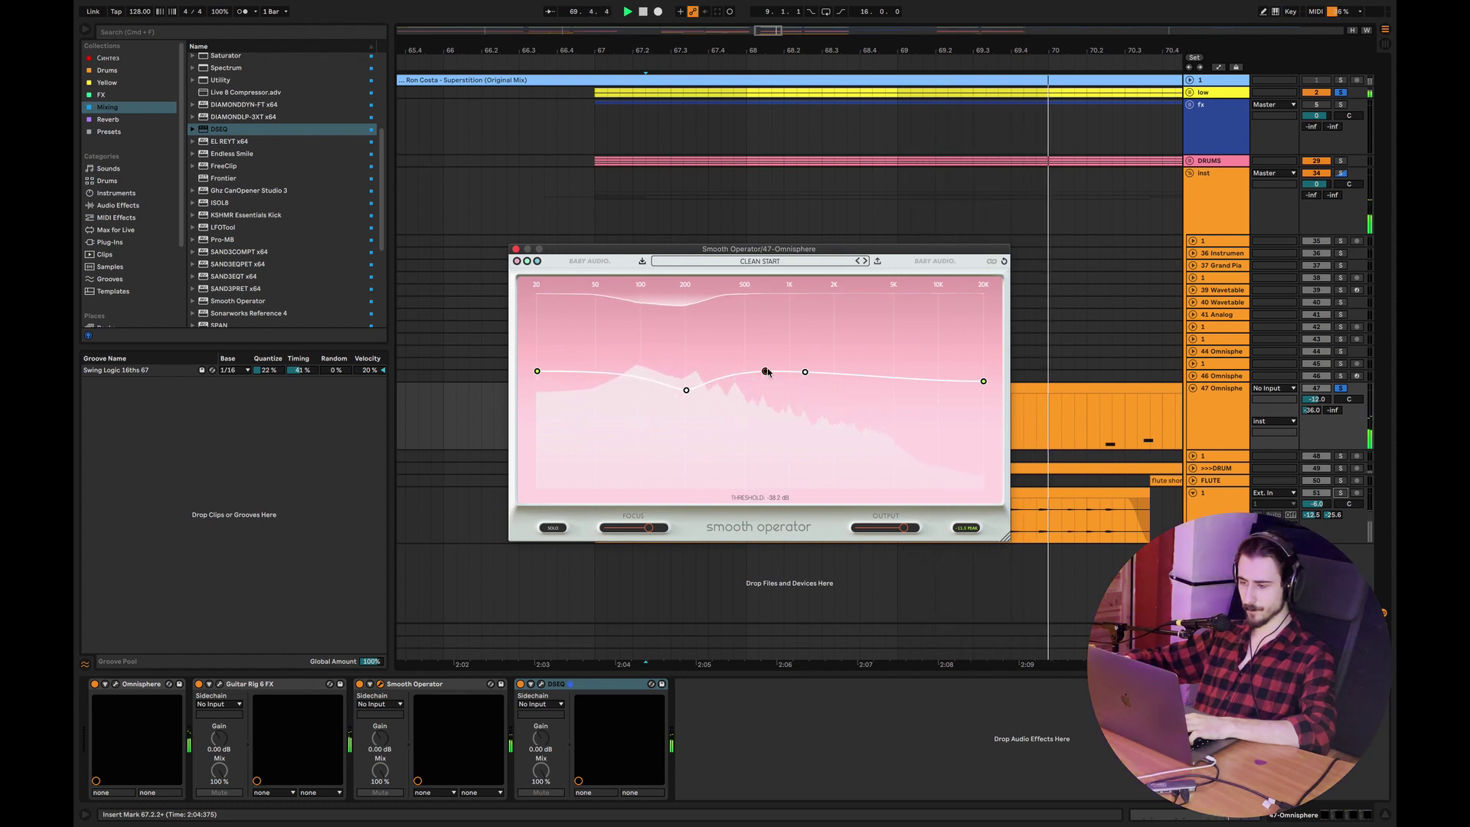
{"action": "key", "text": "space"}
{"action": "left_click_drag", "start_coordinate": [767, 372], "coordinate": [762, 391]}
{"action": "key", "text": "space"}
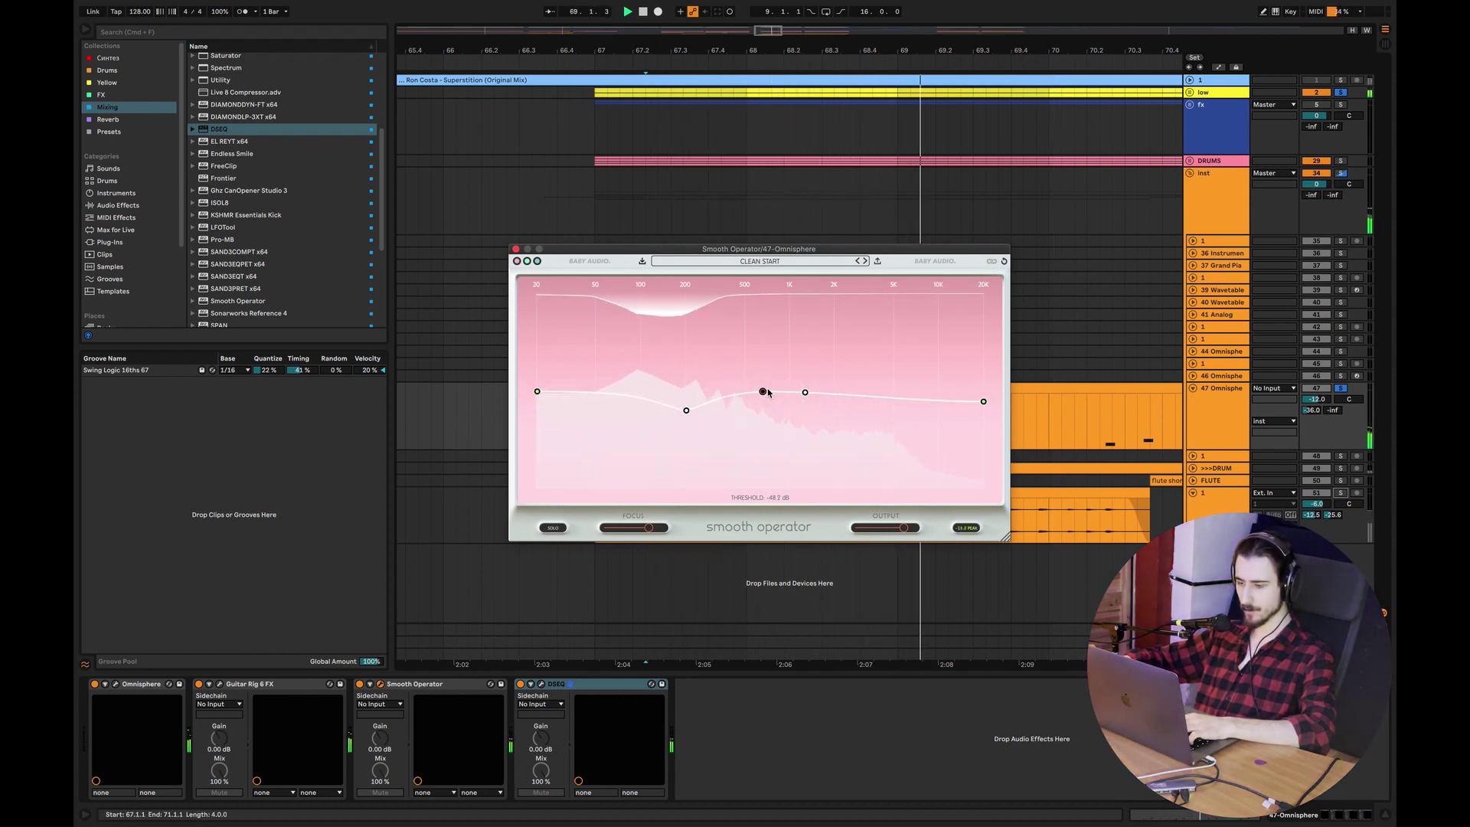
Delete DSEQ from the 47 Omnisphere device chain and audition the melody through Smooth Operator
{"action": "left_click", "coordinate": [563, 683]}
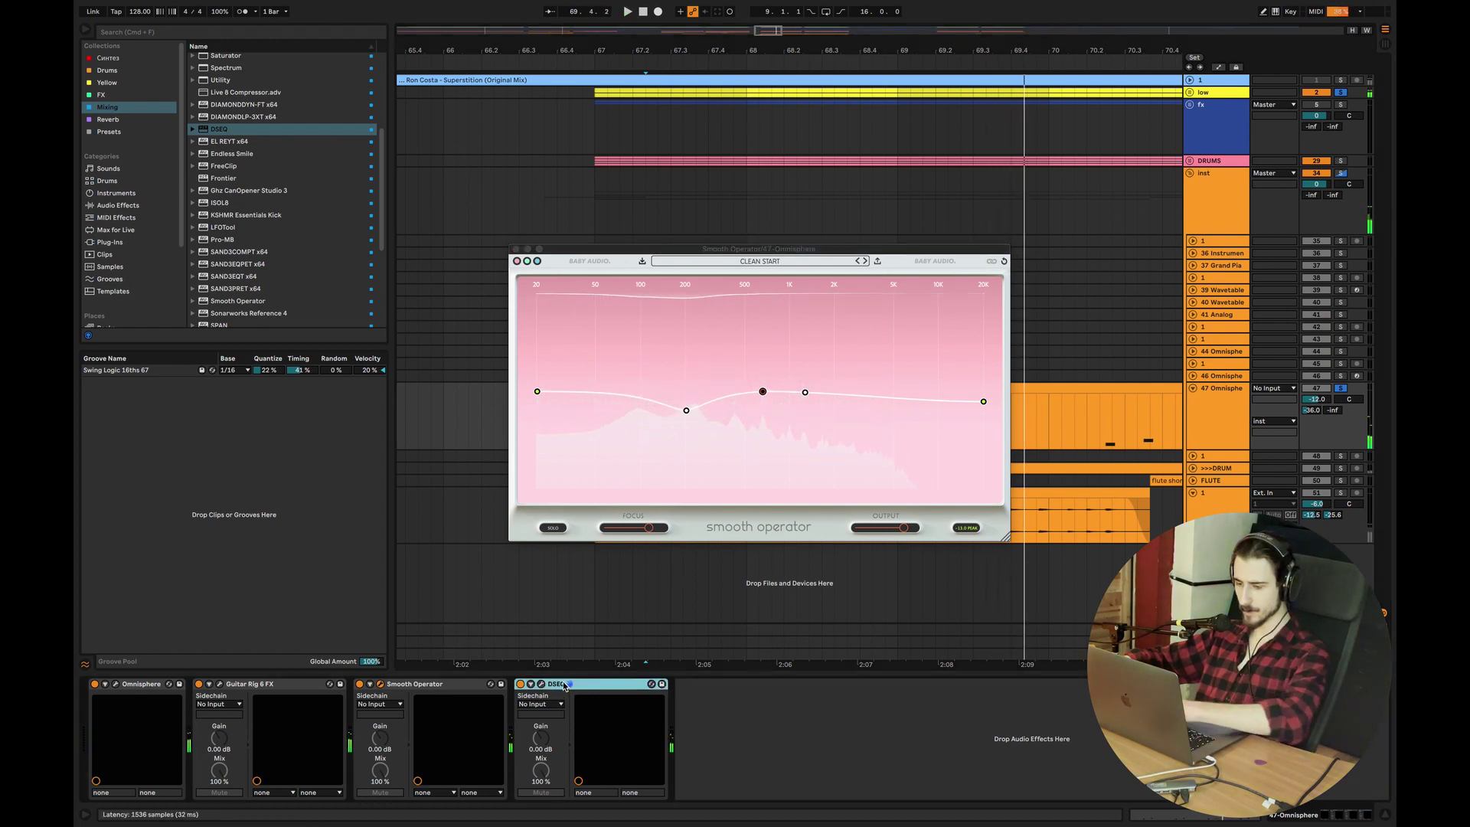
{"action": "key", "text": "Delete"}
{"action": "key", "text": "space"}
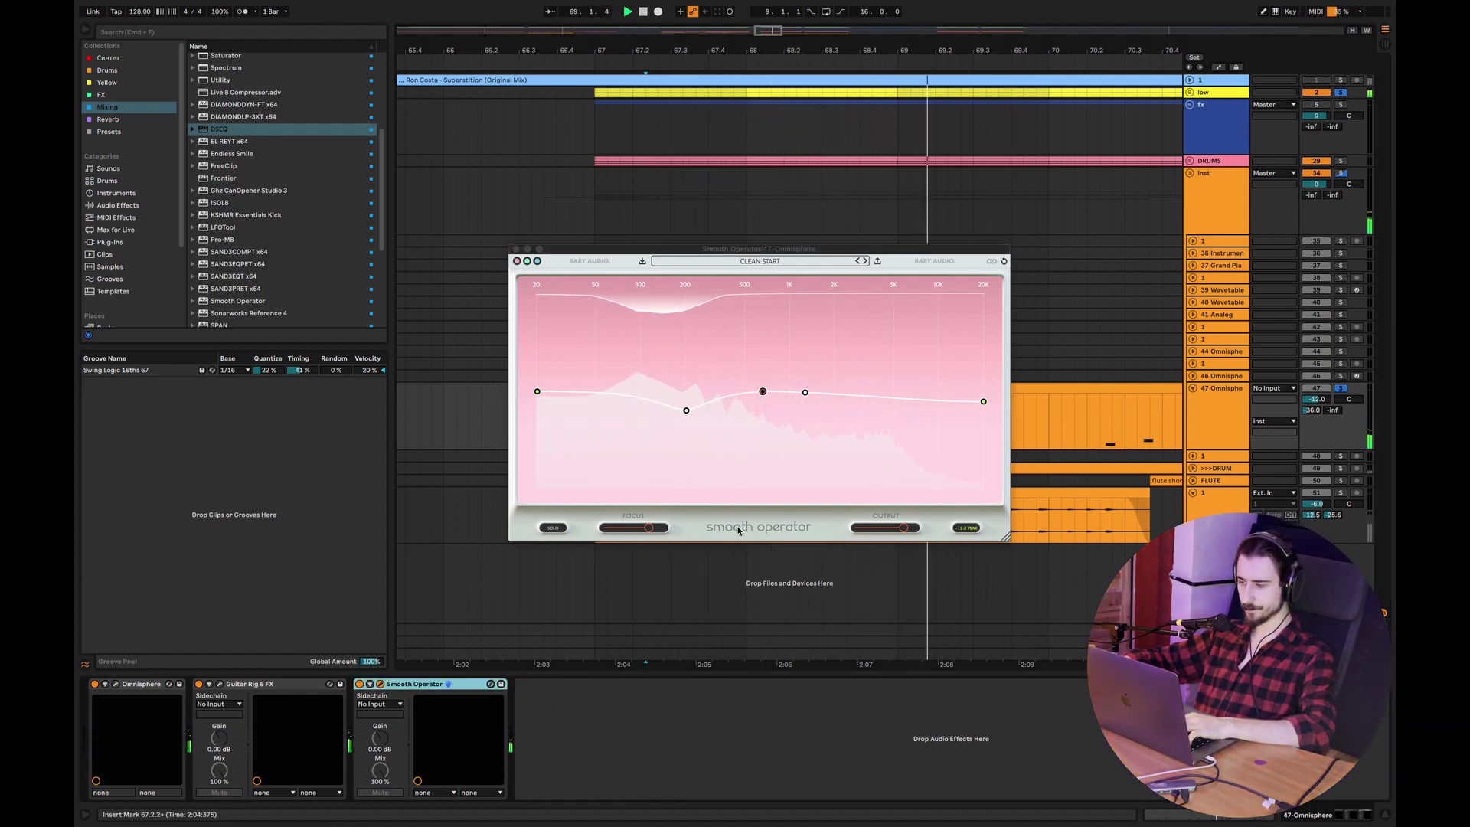
{"action": "key", "text": "space"}
{"action": "key", "text": "space"}
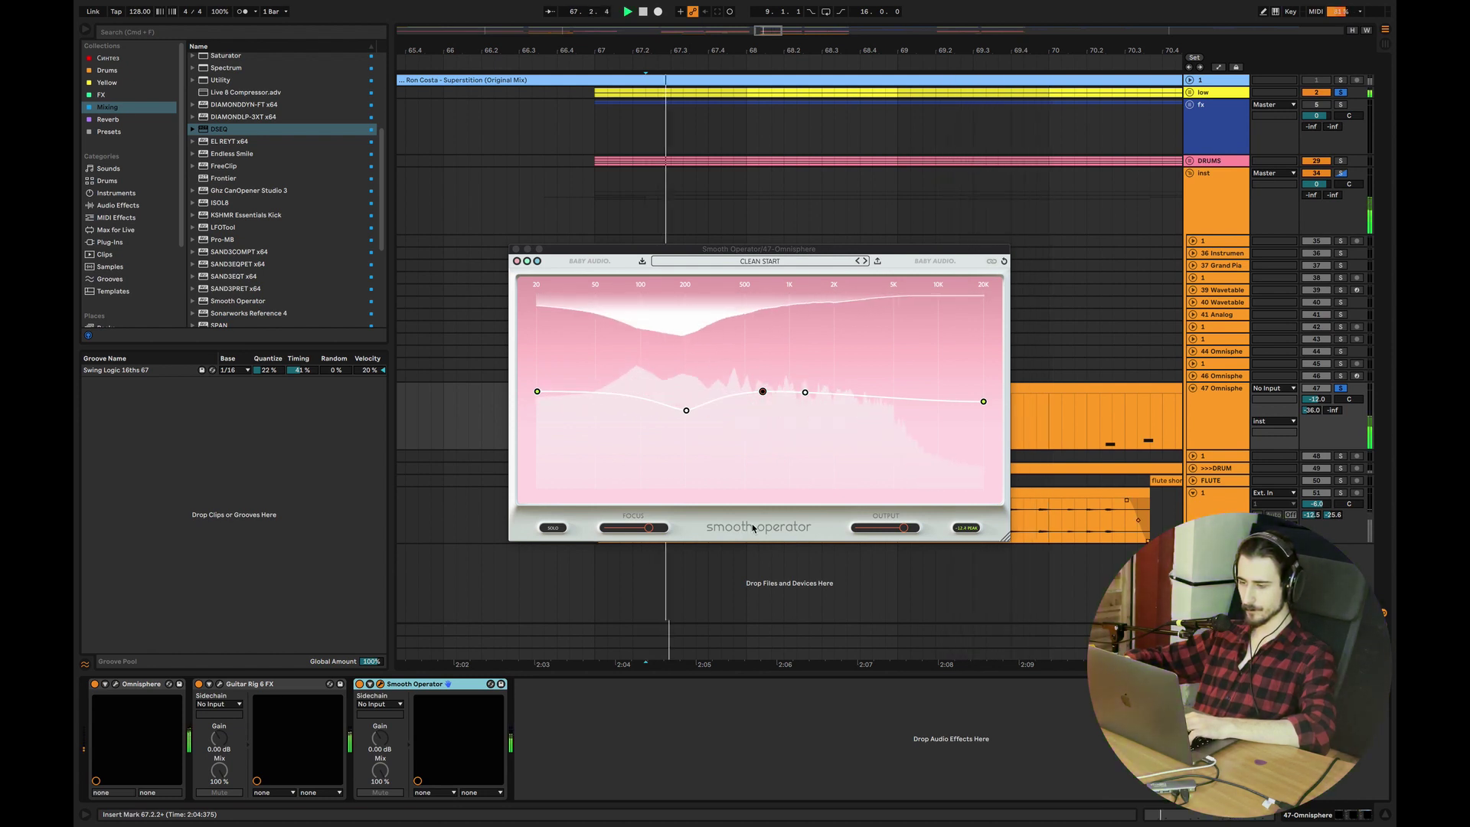
{"action": "key", "text": "space"}
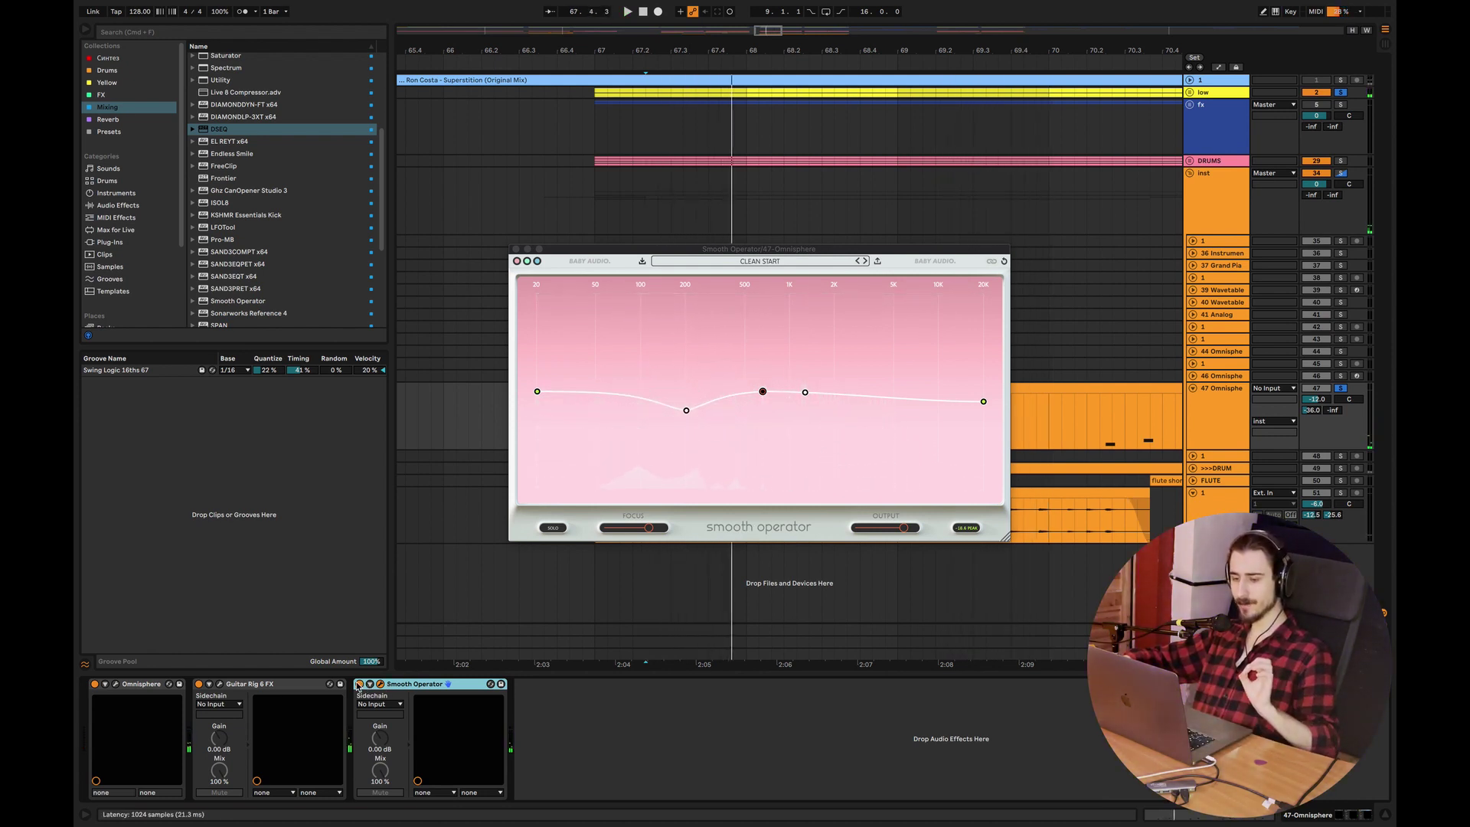
Audition the Omnisphere melody together with the bassline with Smooth Operator active
{"action": "key", "text": "space"}
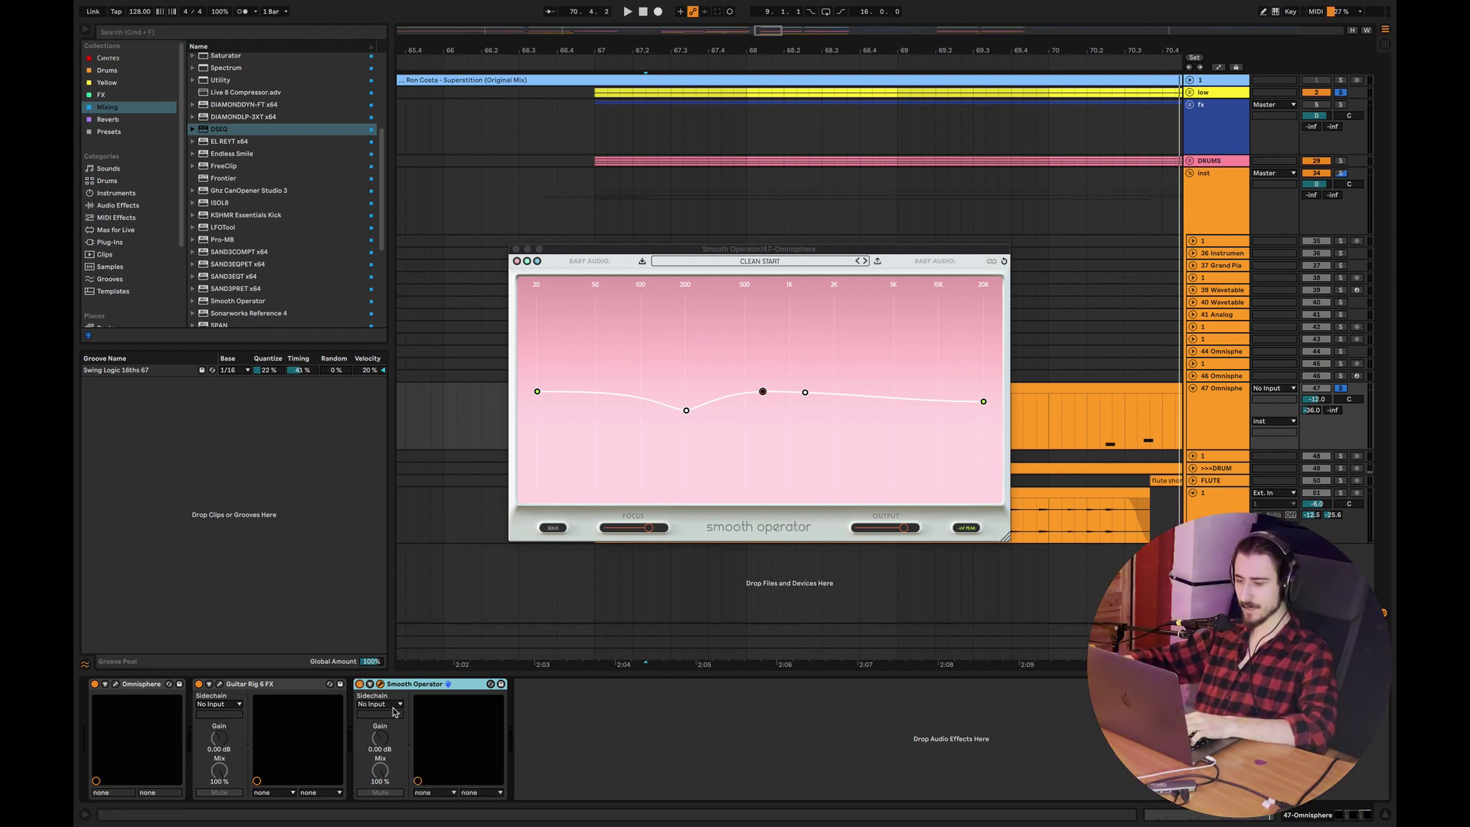
{"action": "key", "text": "space"}
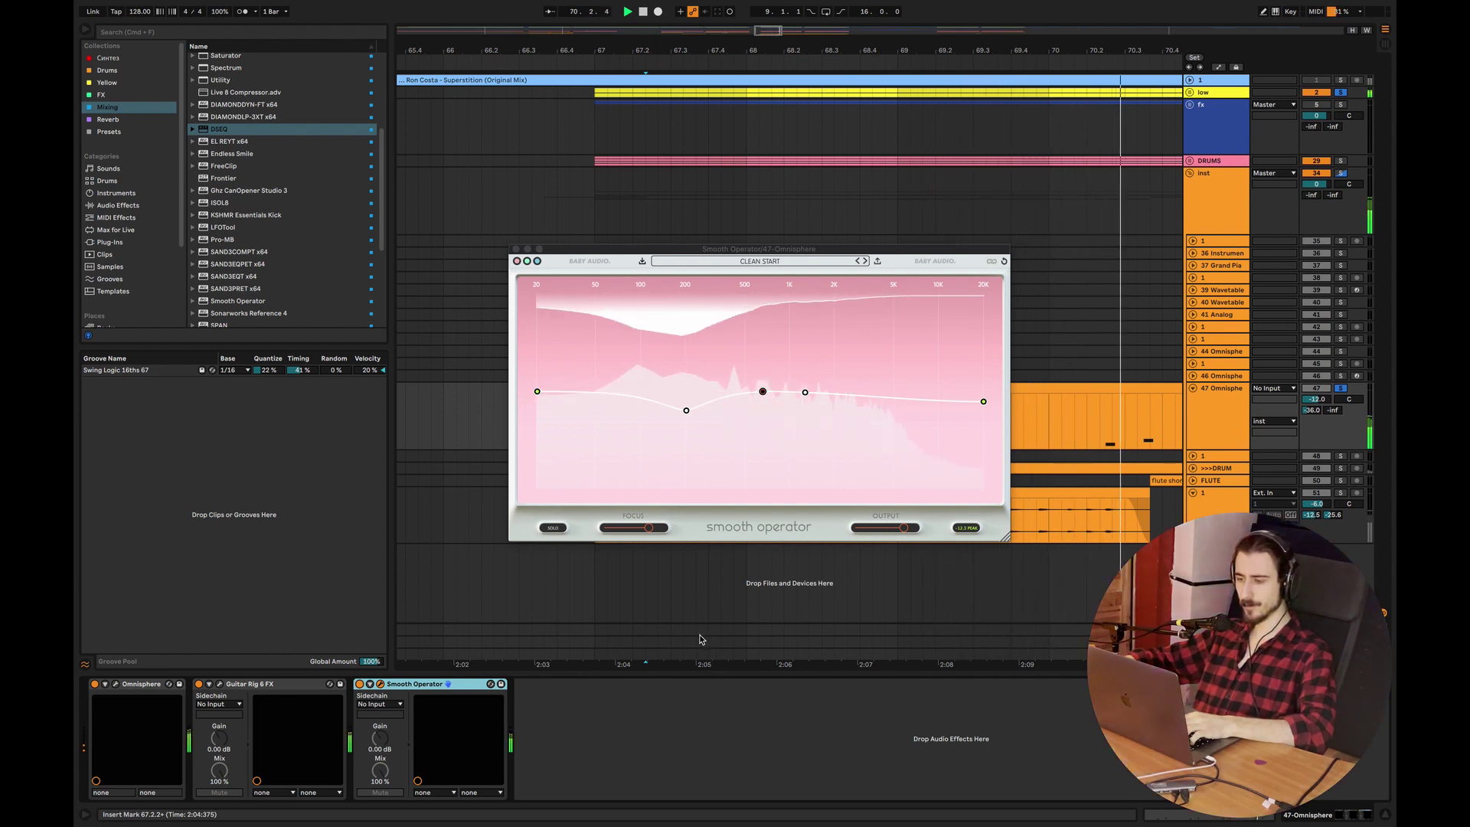
{"action": "key", "text": "space"}
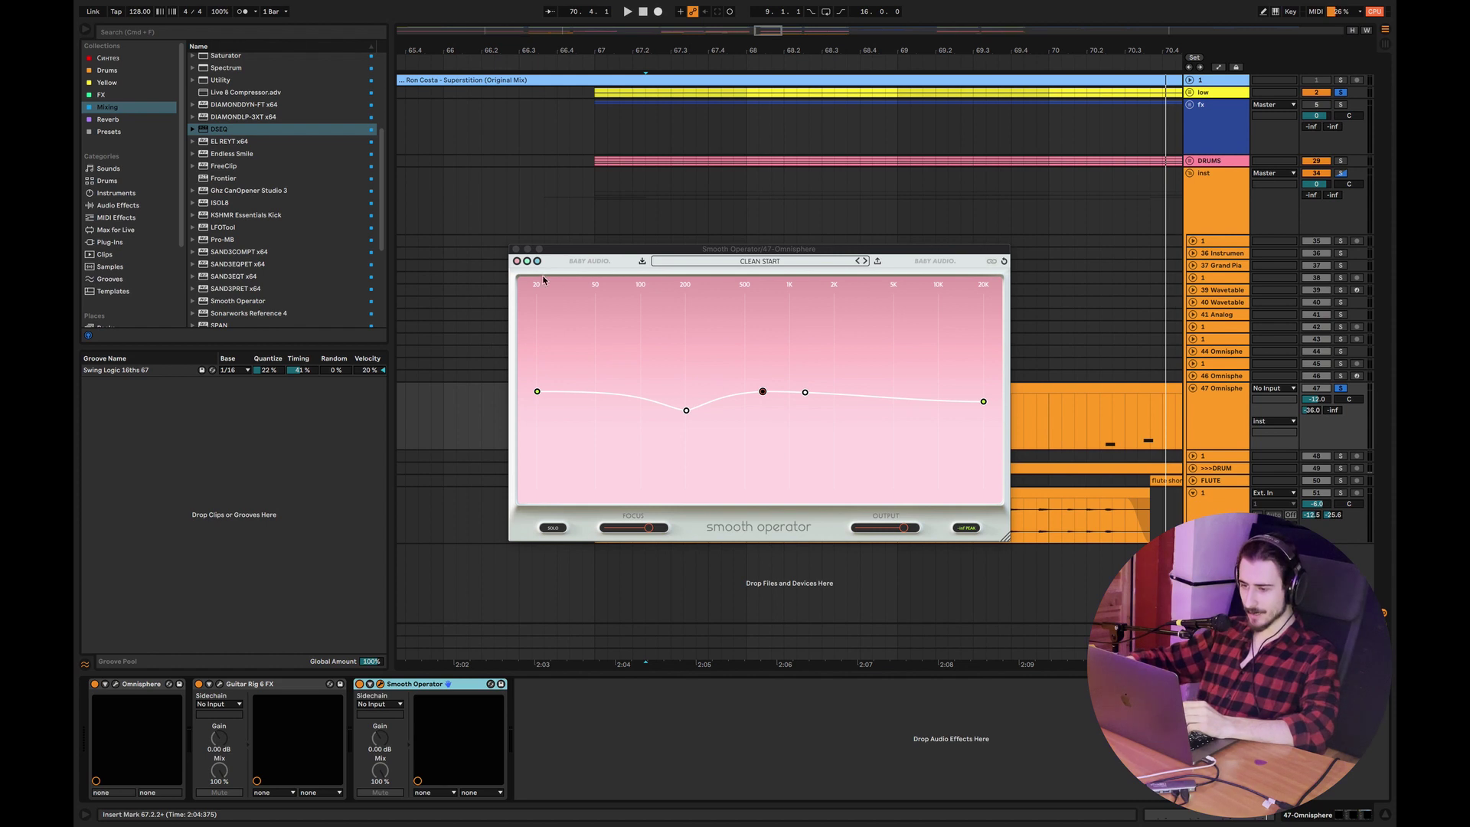
Collapse the inst group and expand the low group to show the bass track's device chain
{"action": "left_click", "coordinate": [516, 248]}
{"action": "left_click", "coordinate": [1189, 173]}
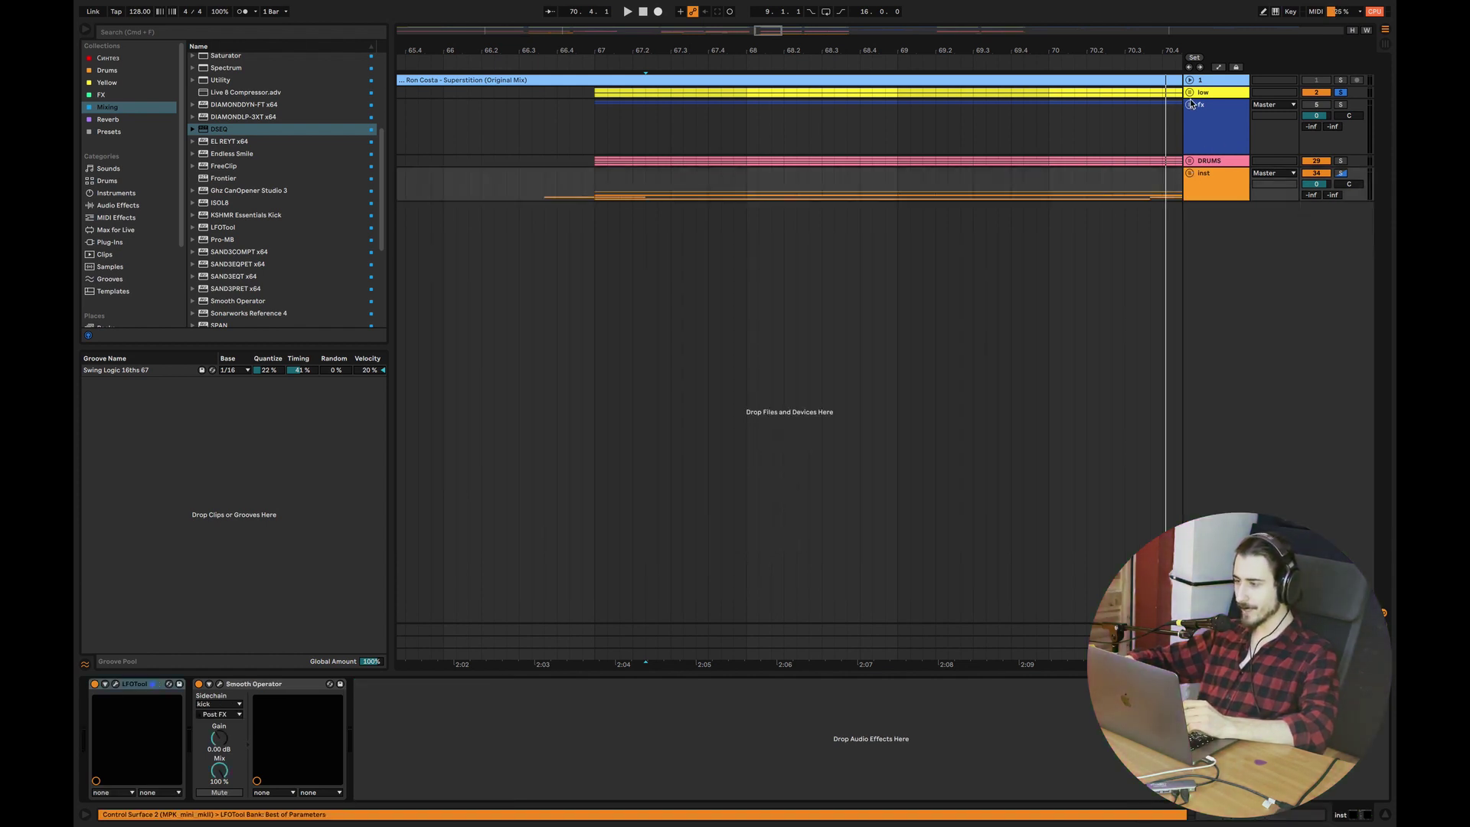
{"action": "left_click", "coordinate": [1189, 92]}
{"action": "left_click", "coordinate": [1214, 150]}
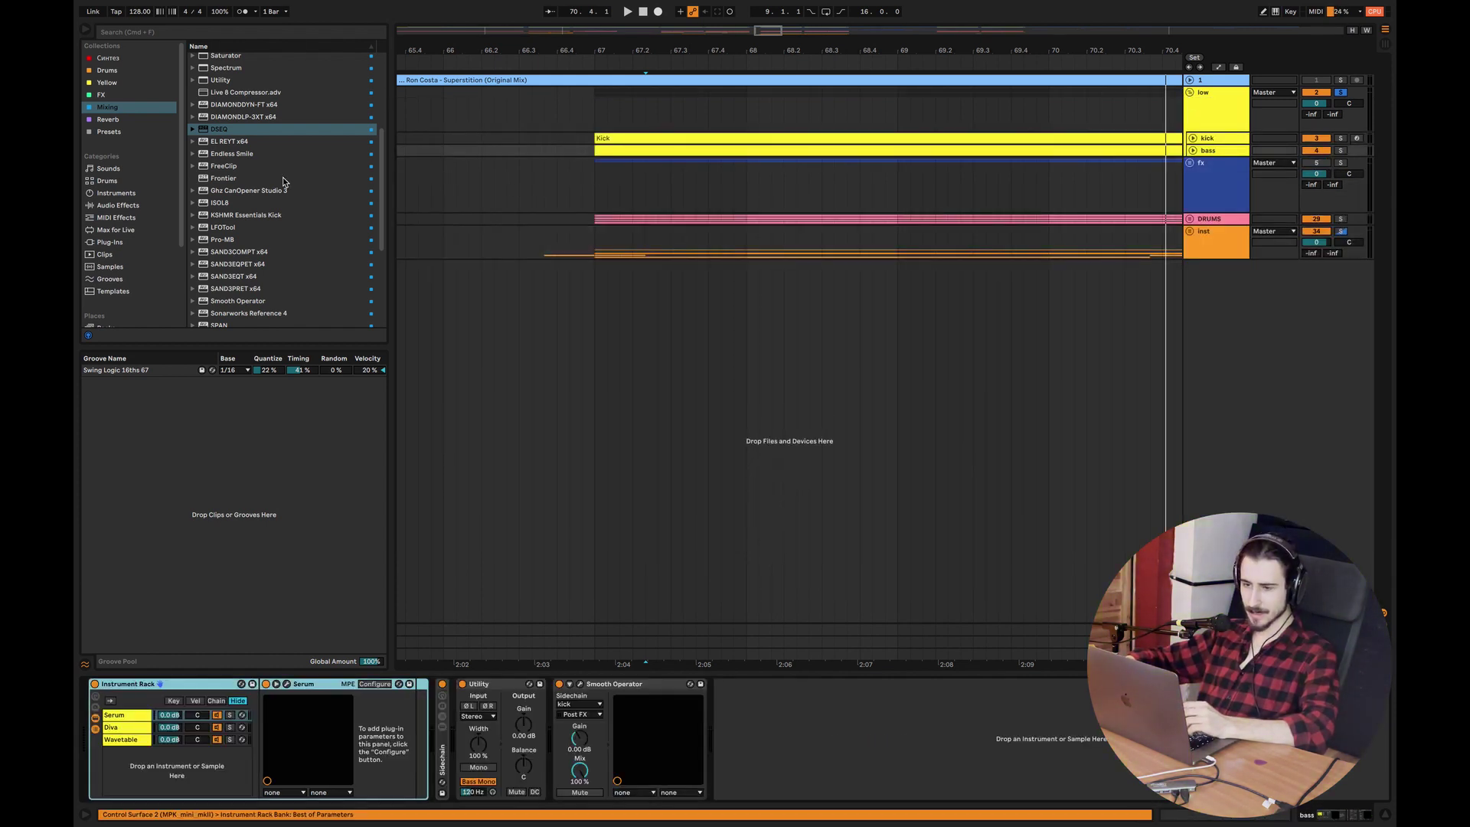
{"action": "left_click_drag", "start_coordinate": [380, 226], "coordinate": [380, 298]}
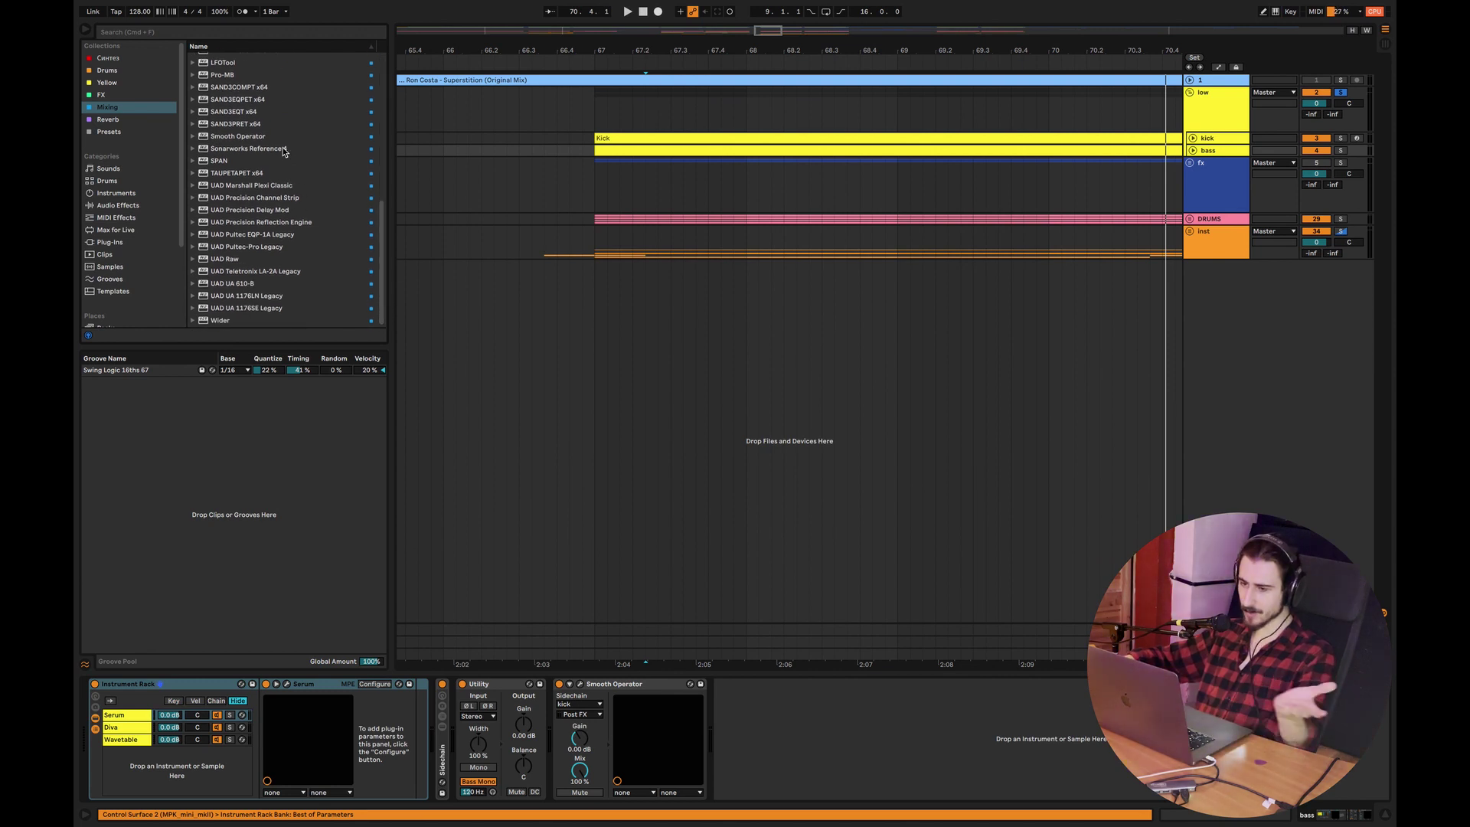
{"action": "left_click", "coordinate": [259, 138]}
{"action": "double_click", "coordinate": [259, 138]}
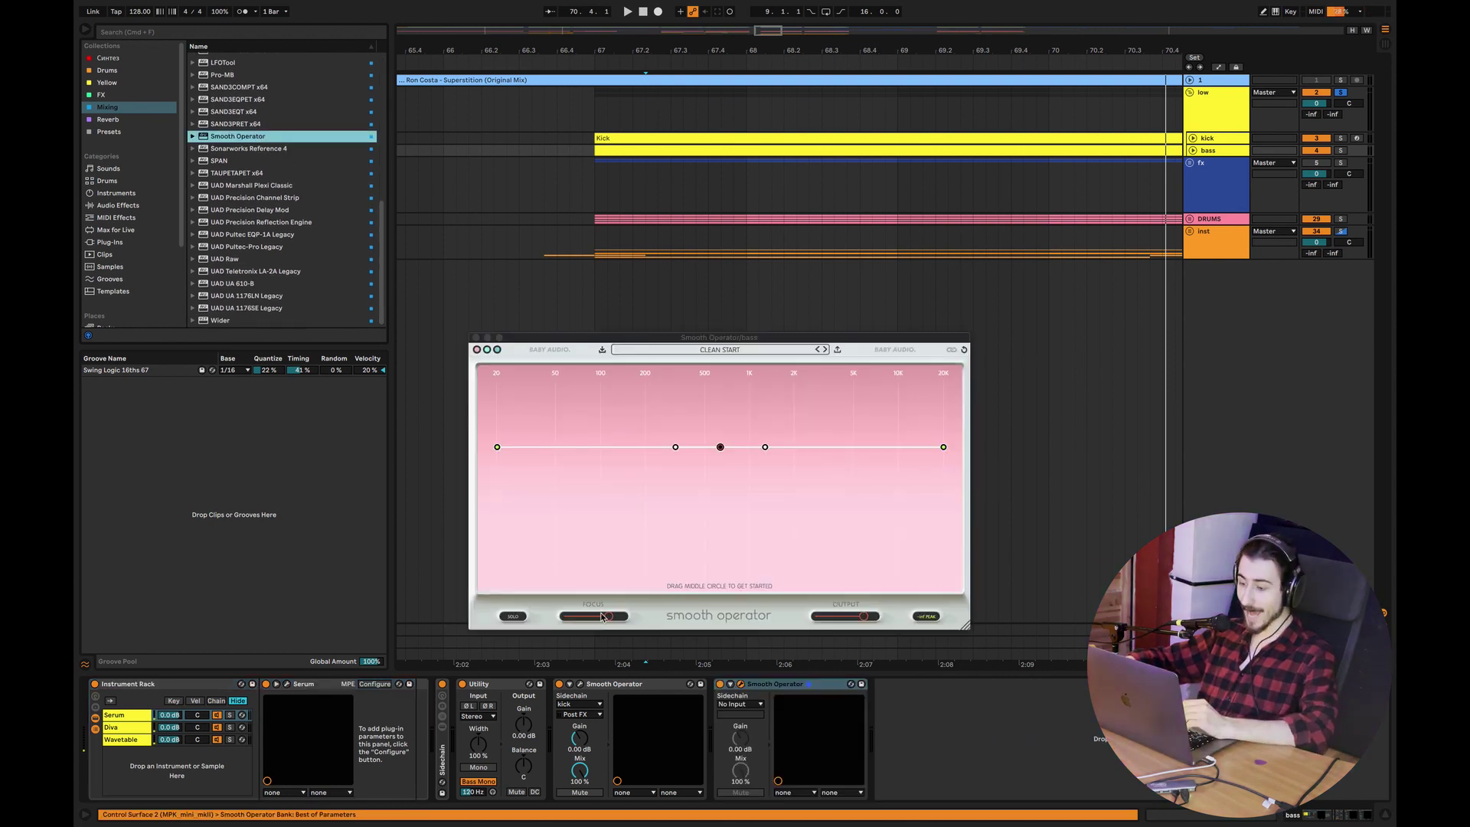
{"action": "key", "text": "Delete"}
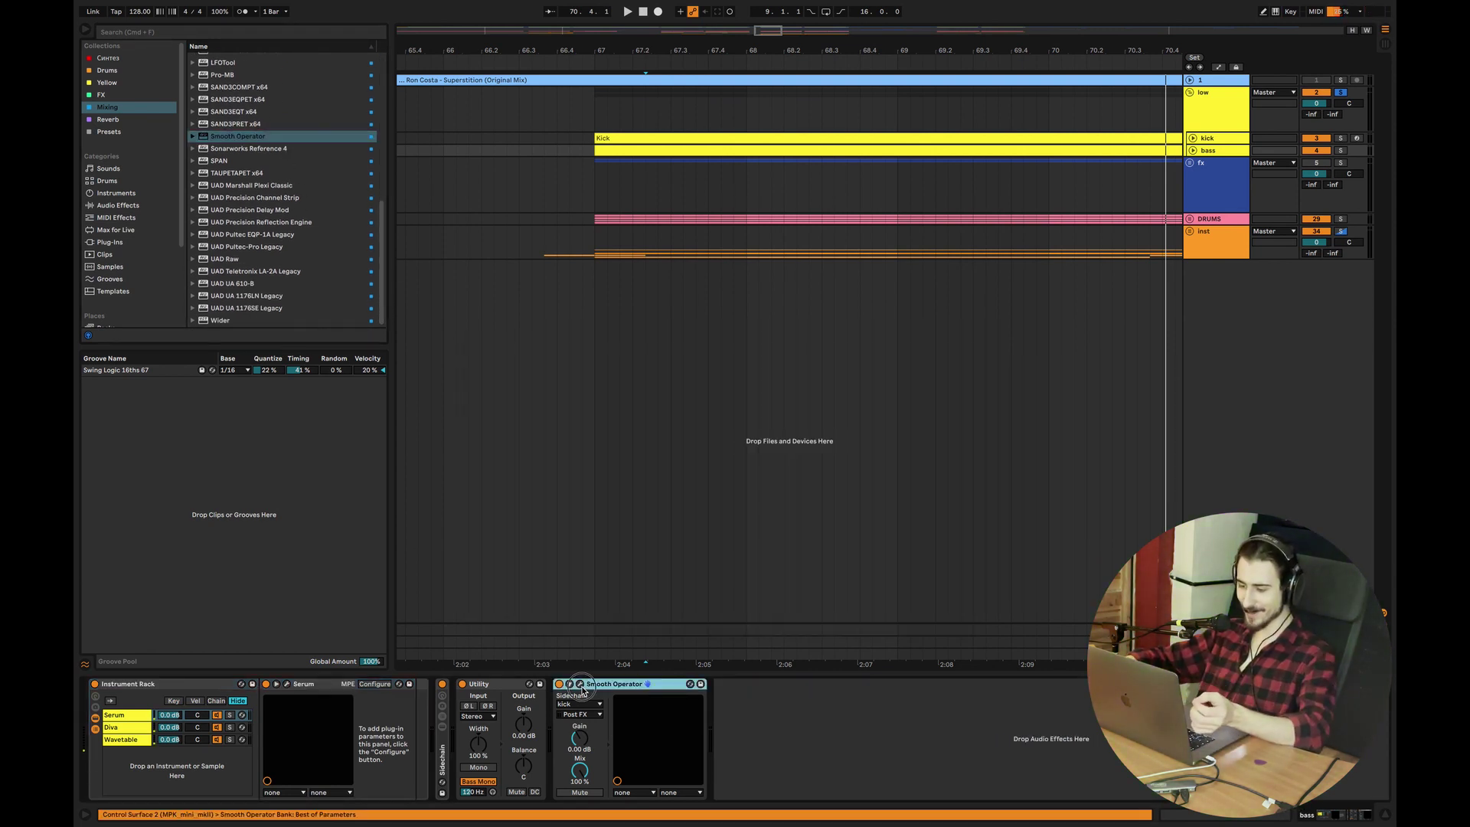
Lower the 20 Hz point to an offset of about 0 dB in the bass track's existing Smooth Operator during playback
{"action": "left_click", "coordinate": [580, 683]}
{"action": "key", "text": "space"}
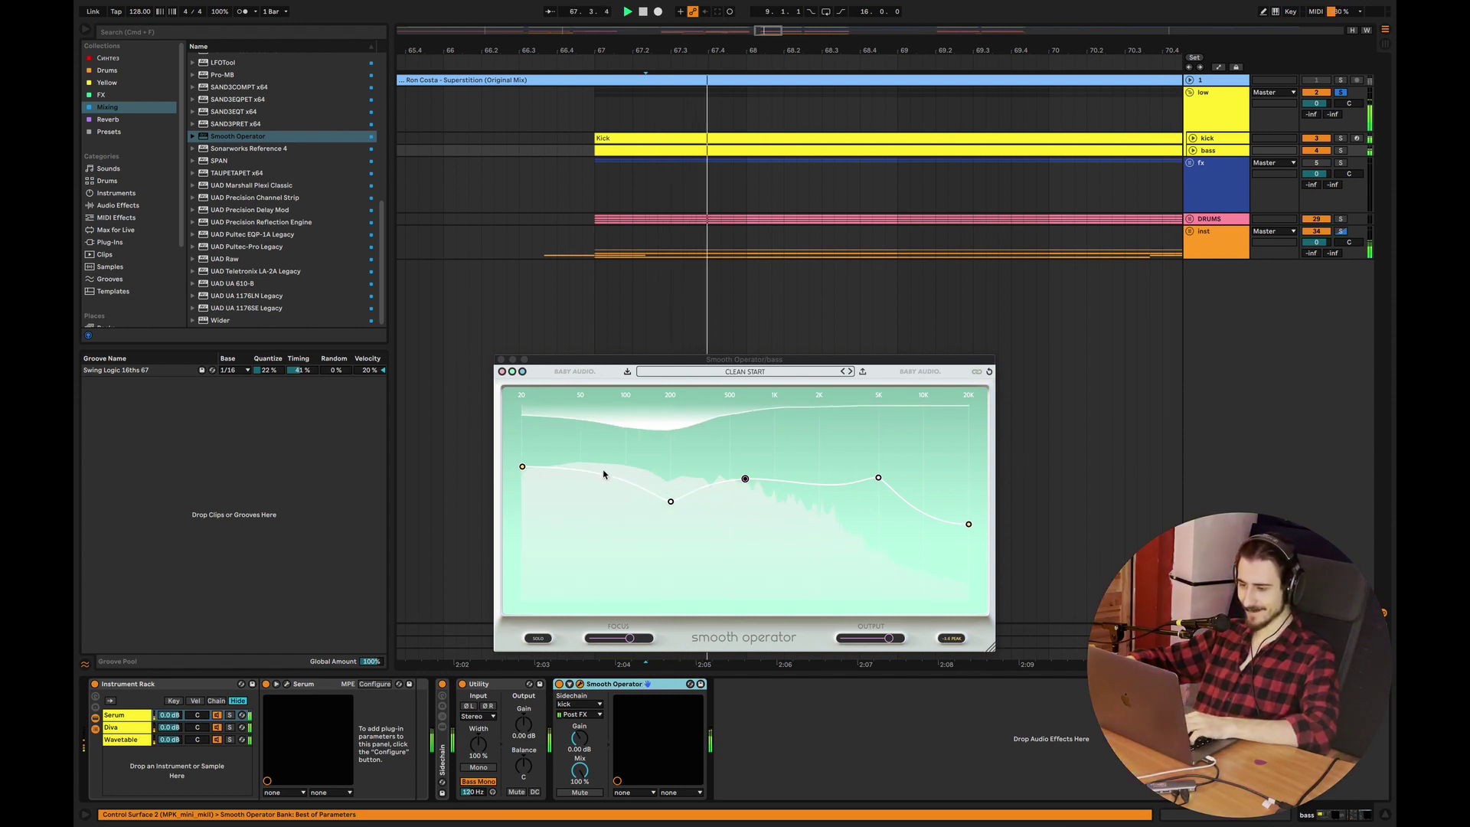
{"action": "left_click_drag", "start_coordinate": [524, 469], "coordinate": [521, 482]}
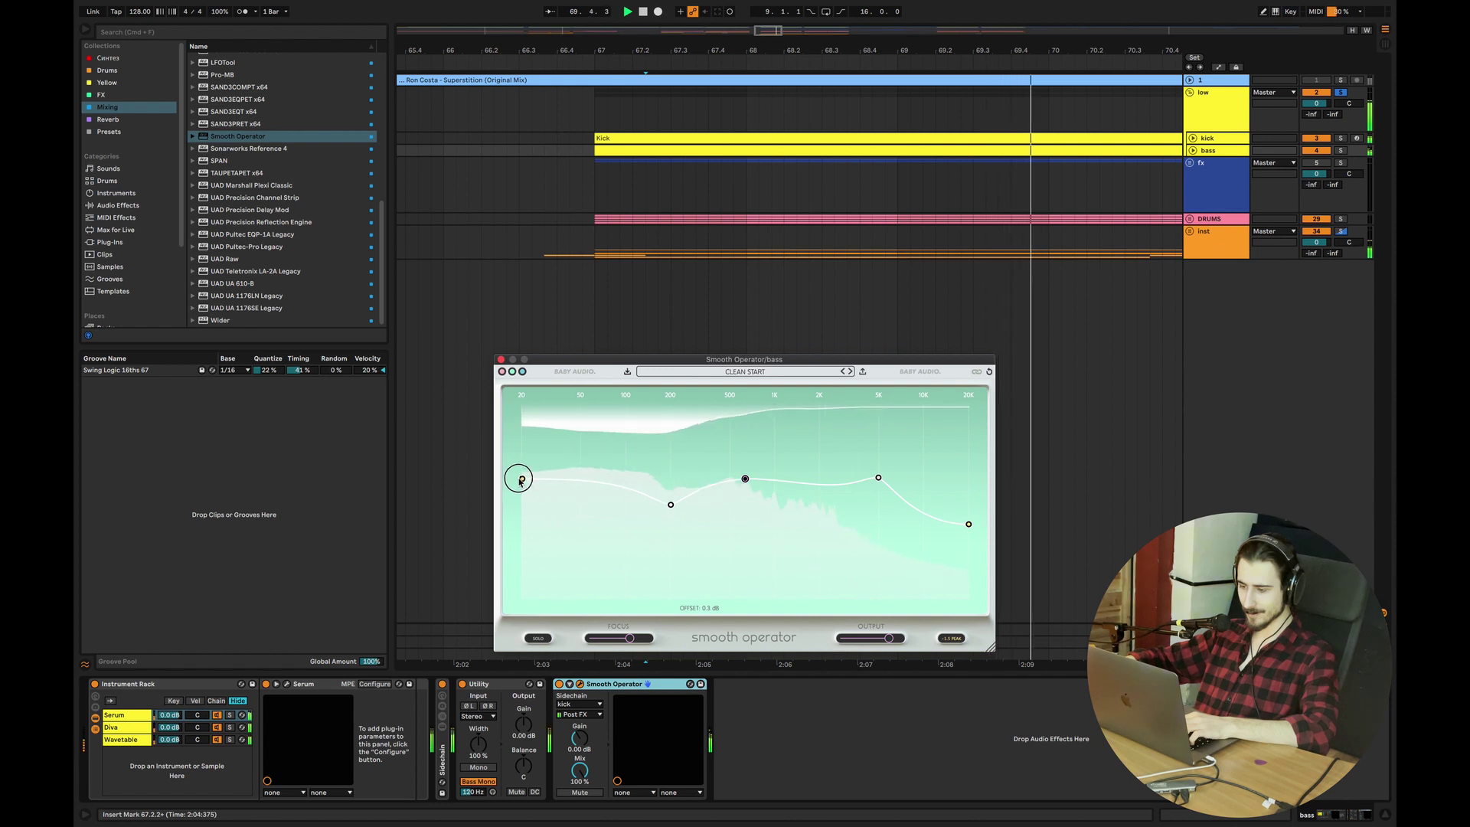
{"action": "key", "text": "space"}
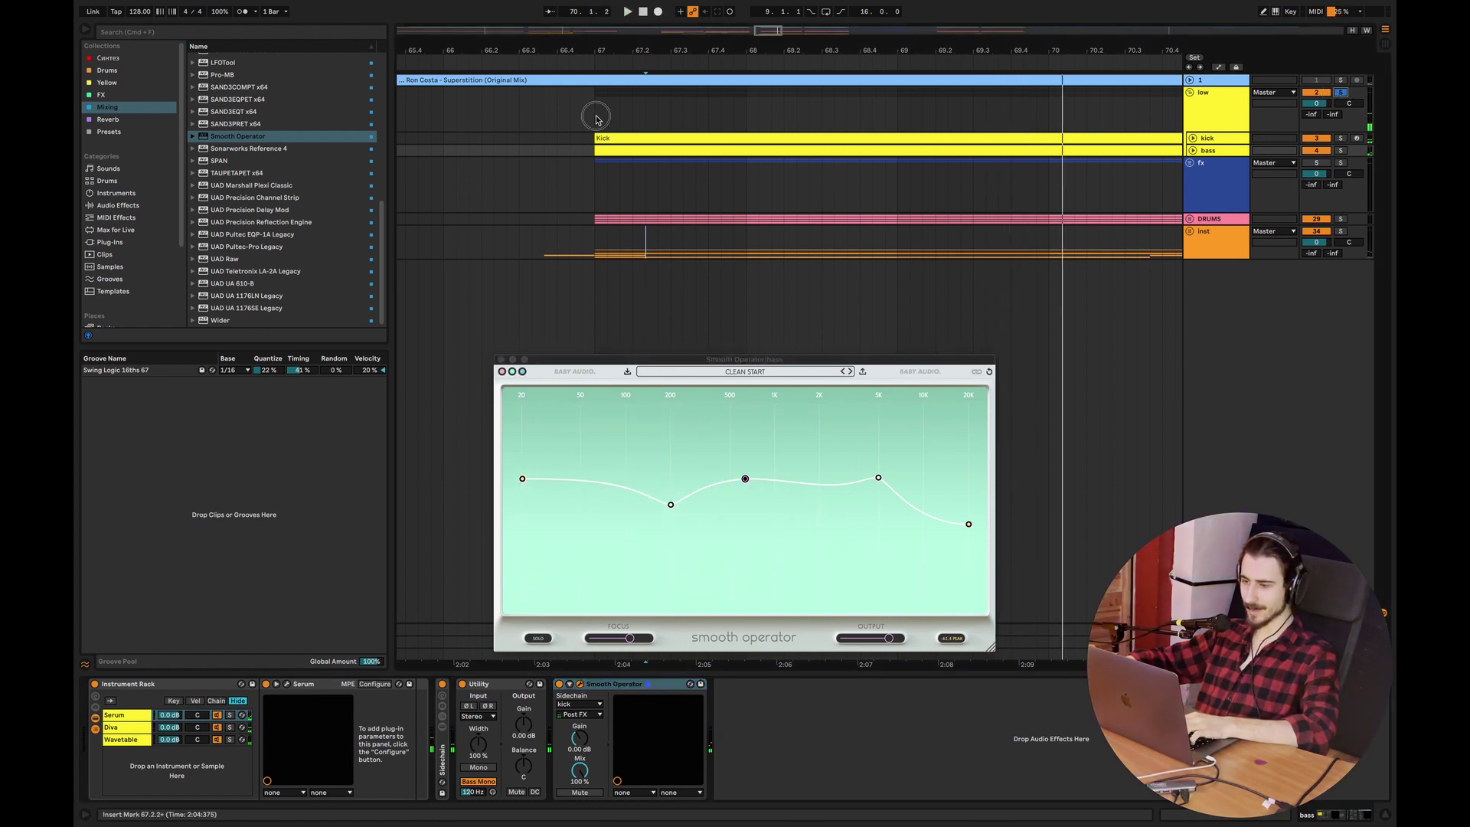
Compare the bass from bar 67 with Smooth Operator on and bypassed, leaving it enabled and its window closed
{"action": "left_click", "coordinate": [597, 118]}
{"action": "key", "text": "space"}
{"action": "left_click", "coordinate": [1244, 150]}
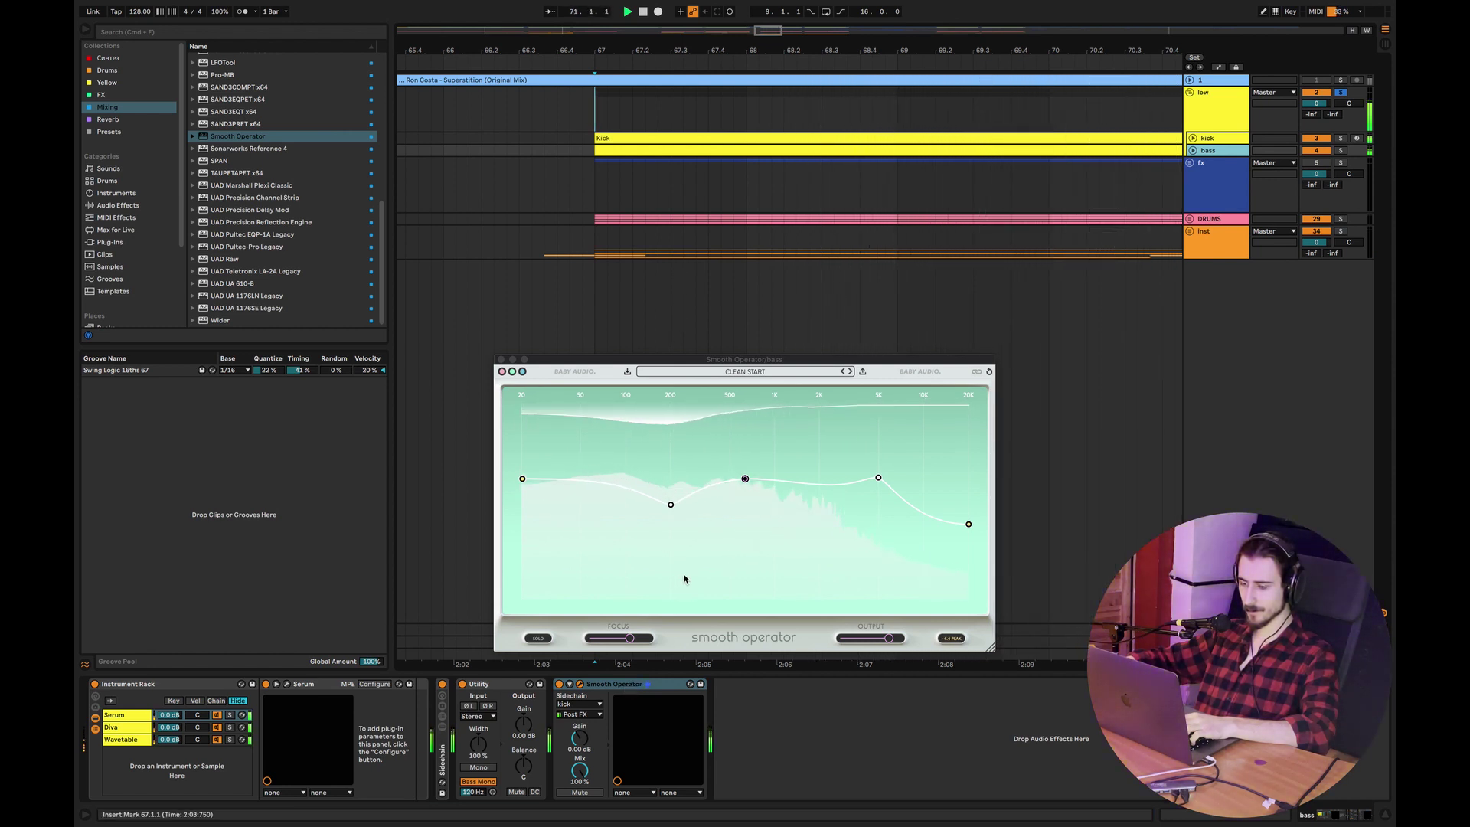
{"action": "left_click", "coordinate": [560, 684]}
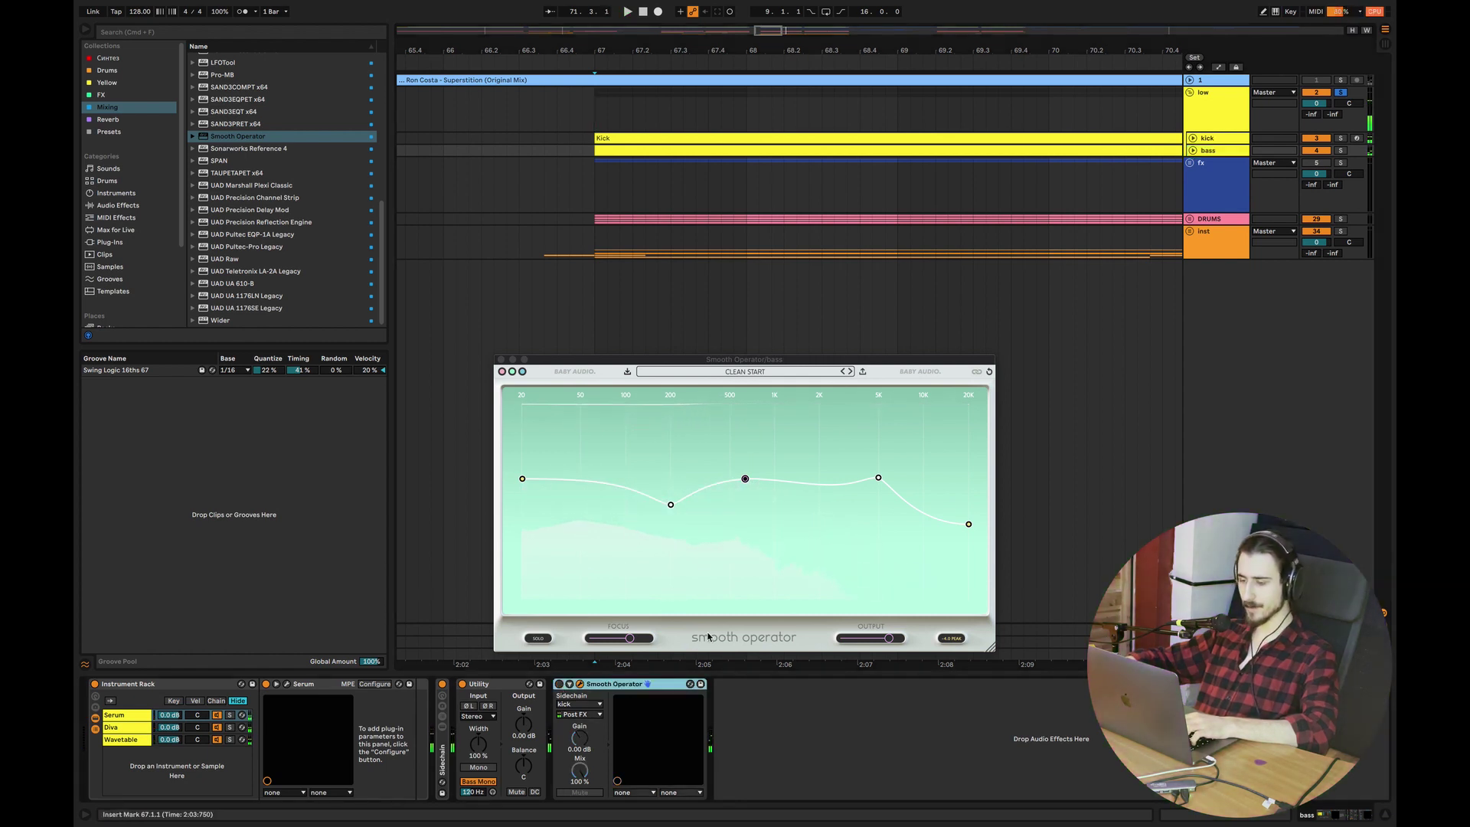
{"action": "key", "text": "space"}
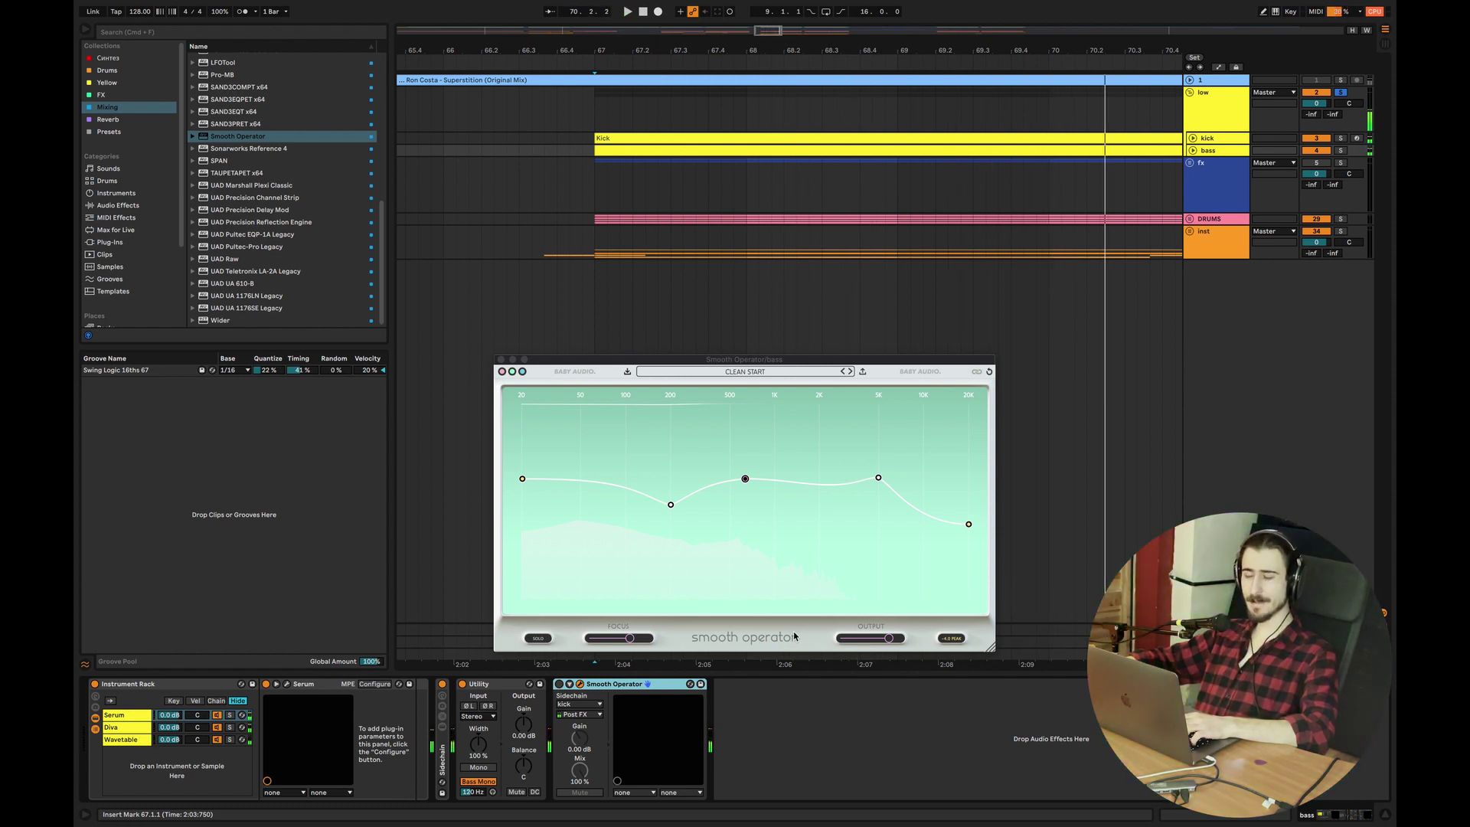
{"action": "left_click", "coordinate": [559, 688]}
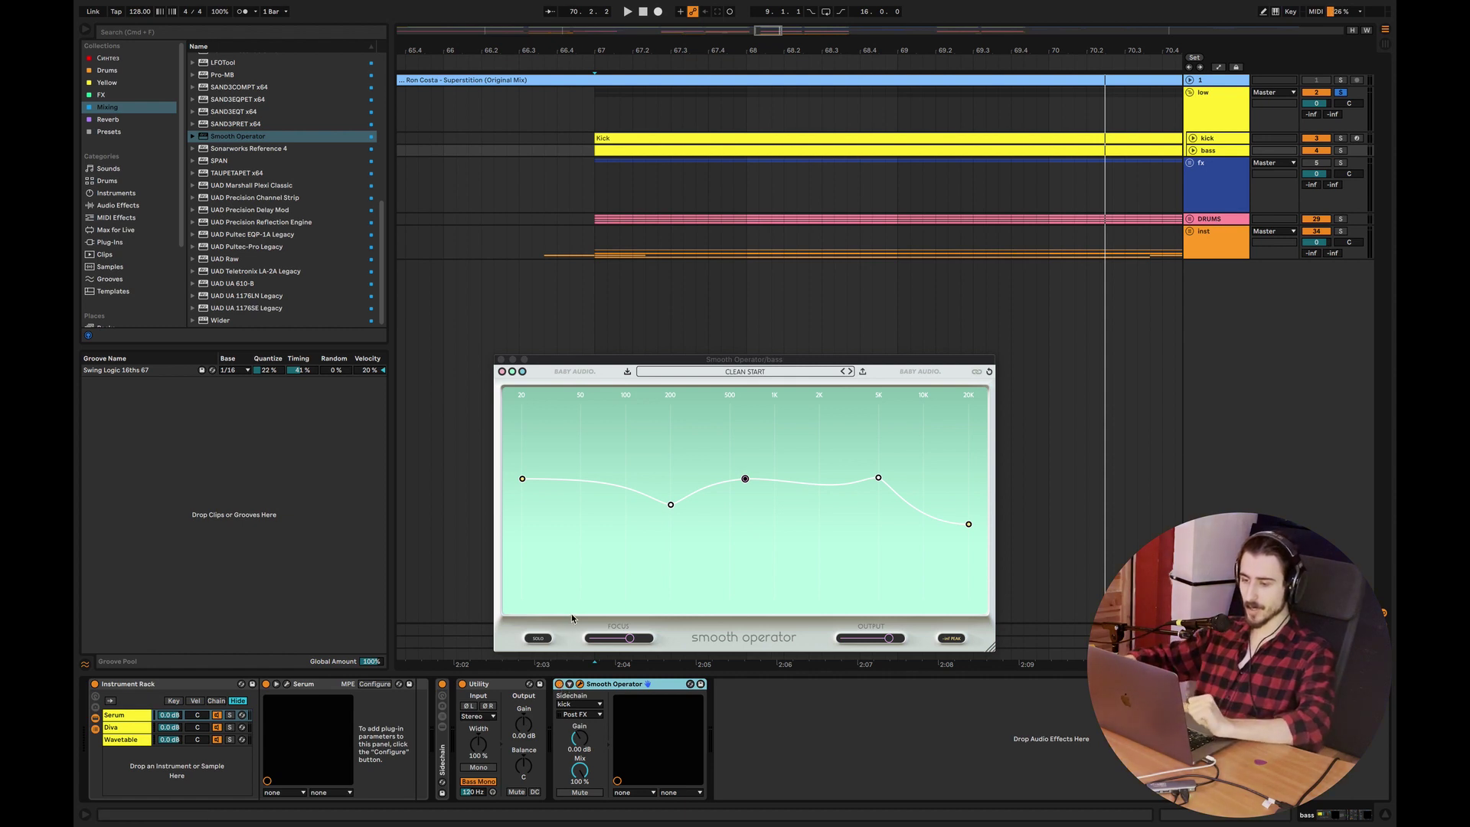
{"action": "left_click", "coordinate": [501, 360]}
{"action": "left_click_drag", "start_coordinate": [790, 46], "coordinate": [790, 34]}
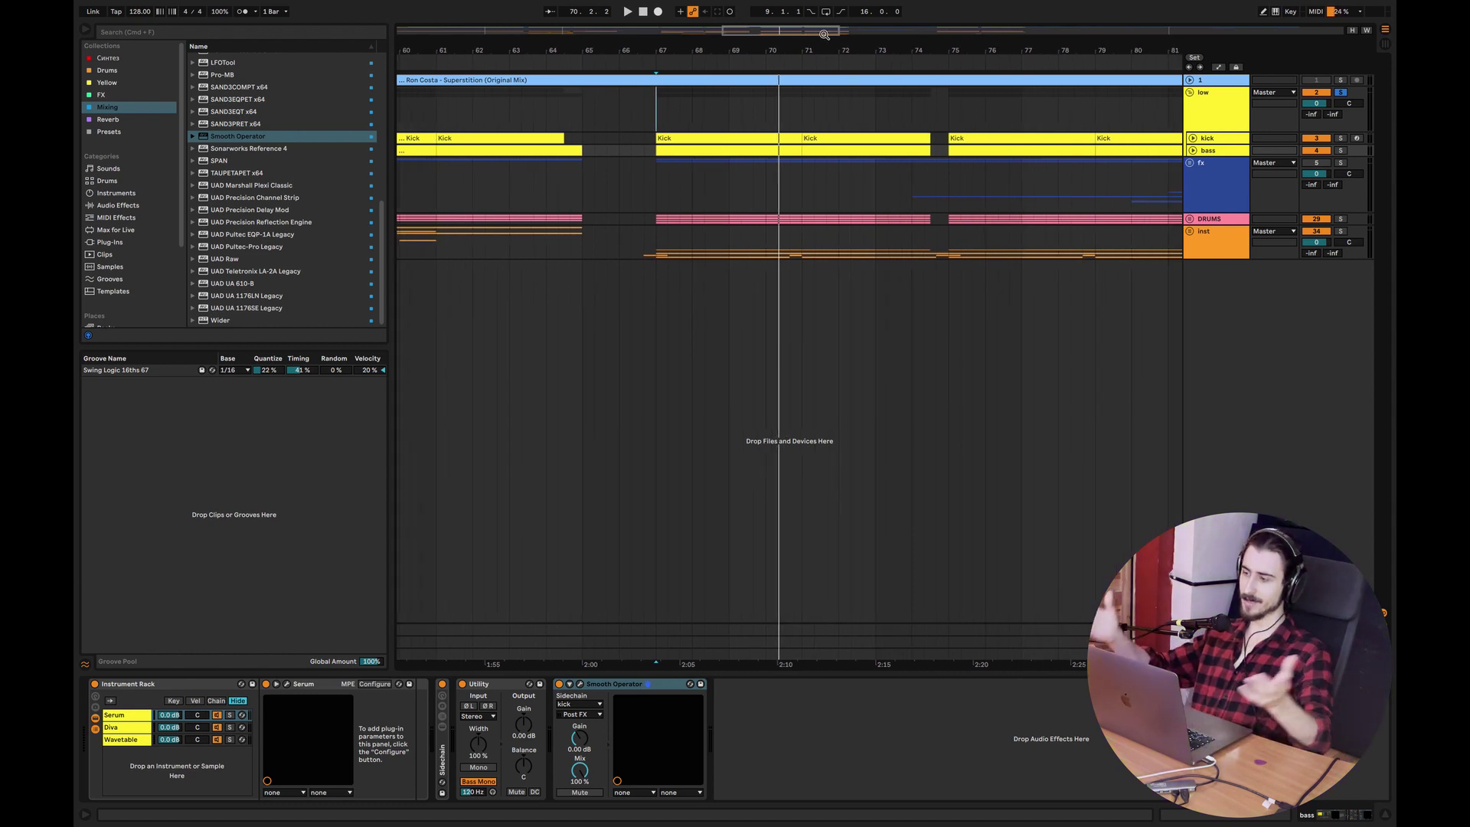